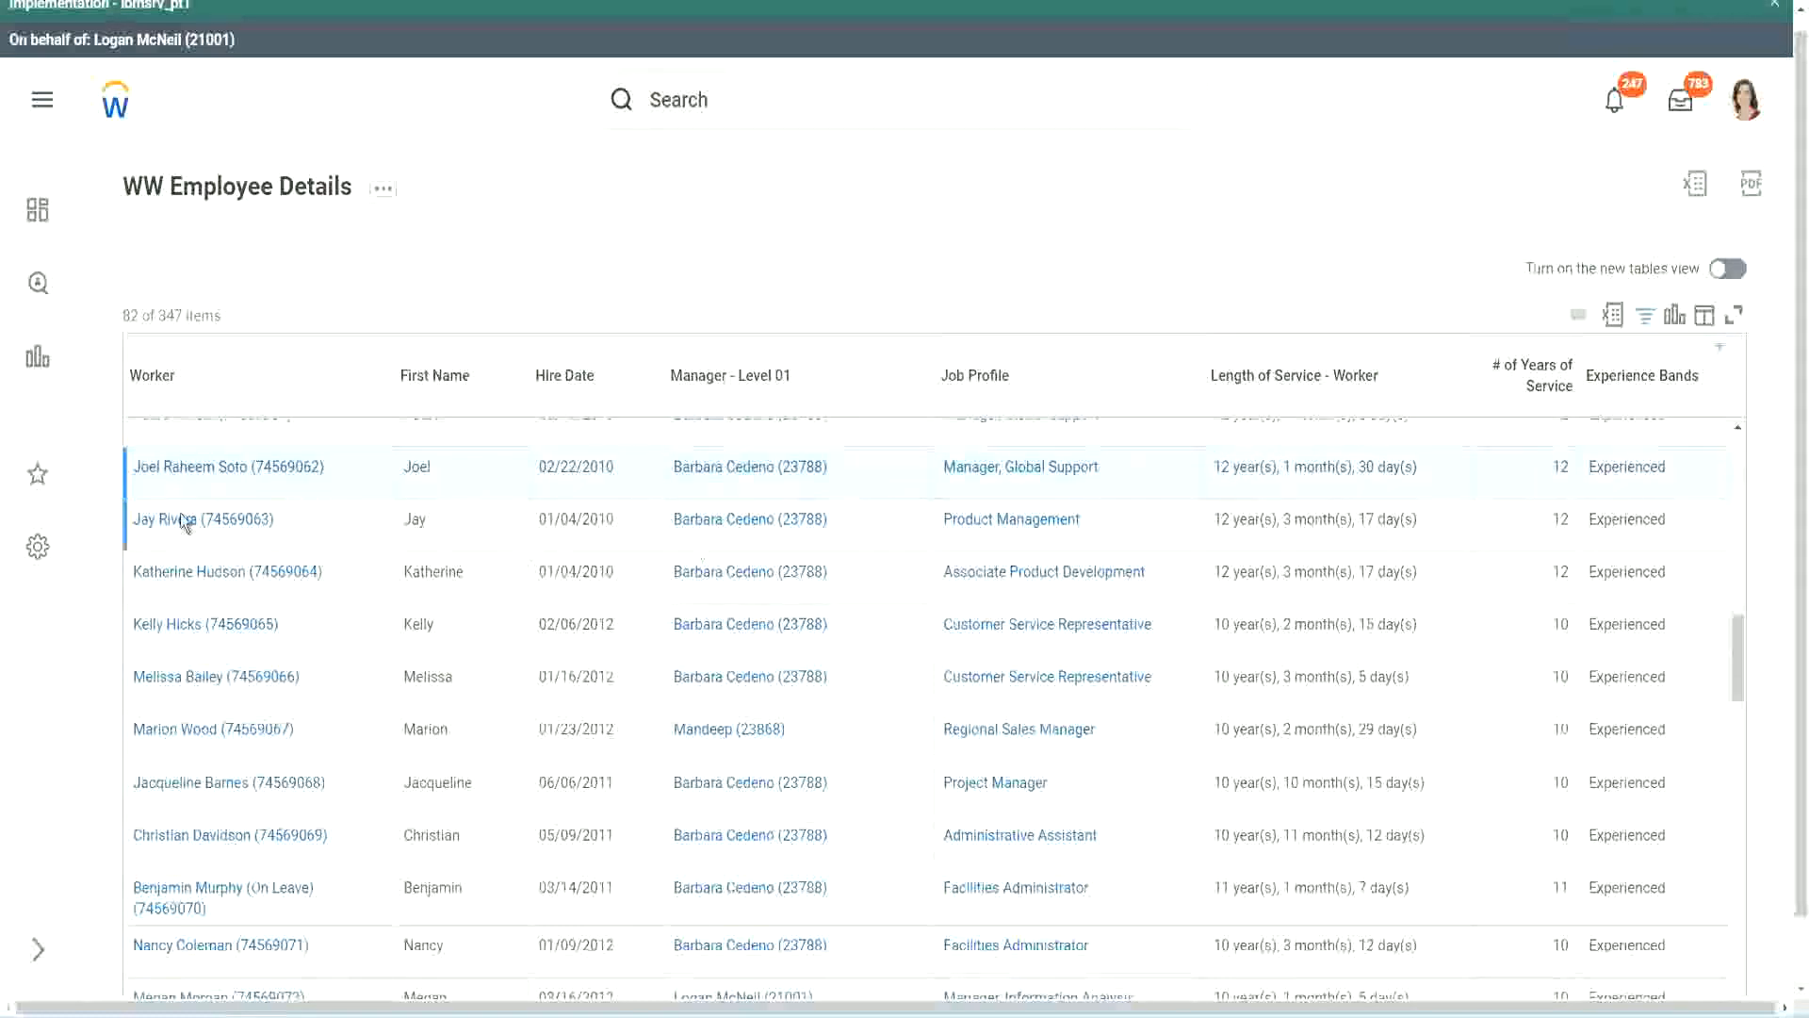
Step: Compare Length of Service with # of Years of Service in the first Manager, Global Support row and the Administrative Assistant row
mouse_move(208, 473)
left_click_drag(1214, 466, 1386, 467)
left_click(1513, 484)
double_click(1513, 484)
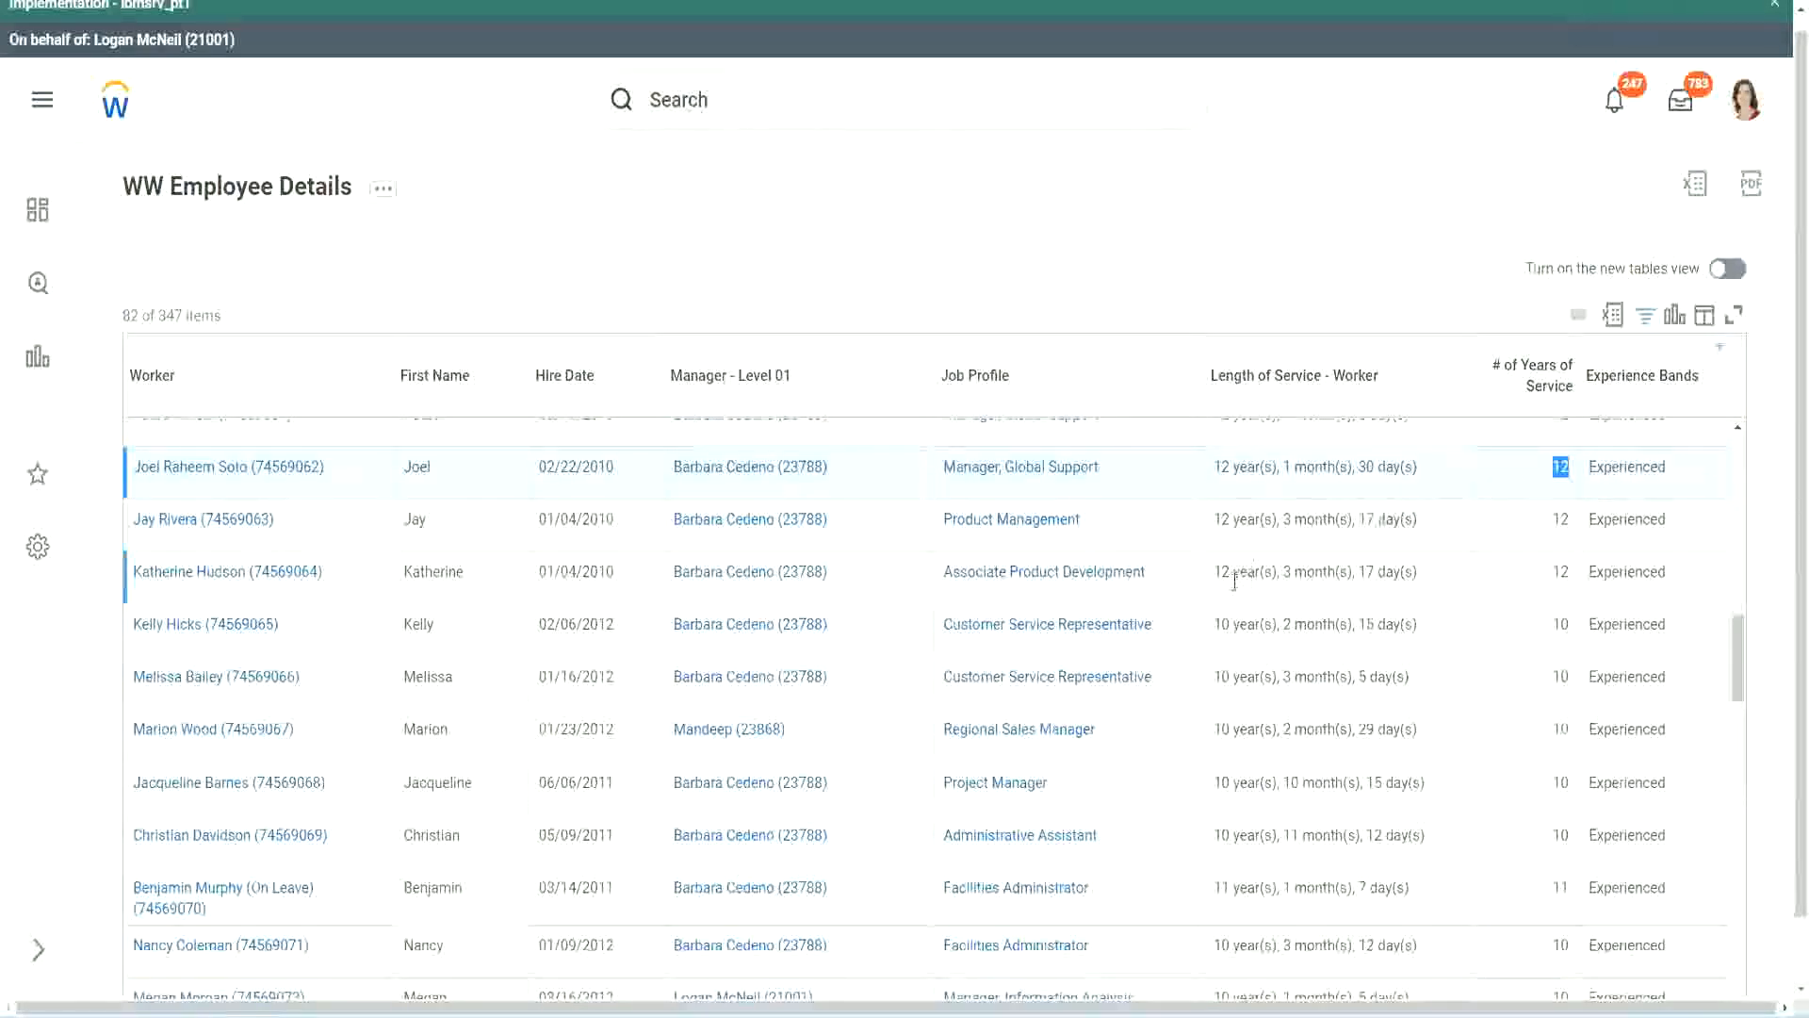
left_click(1256, 835)
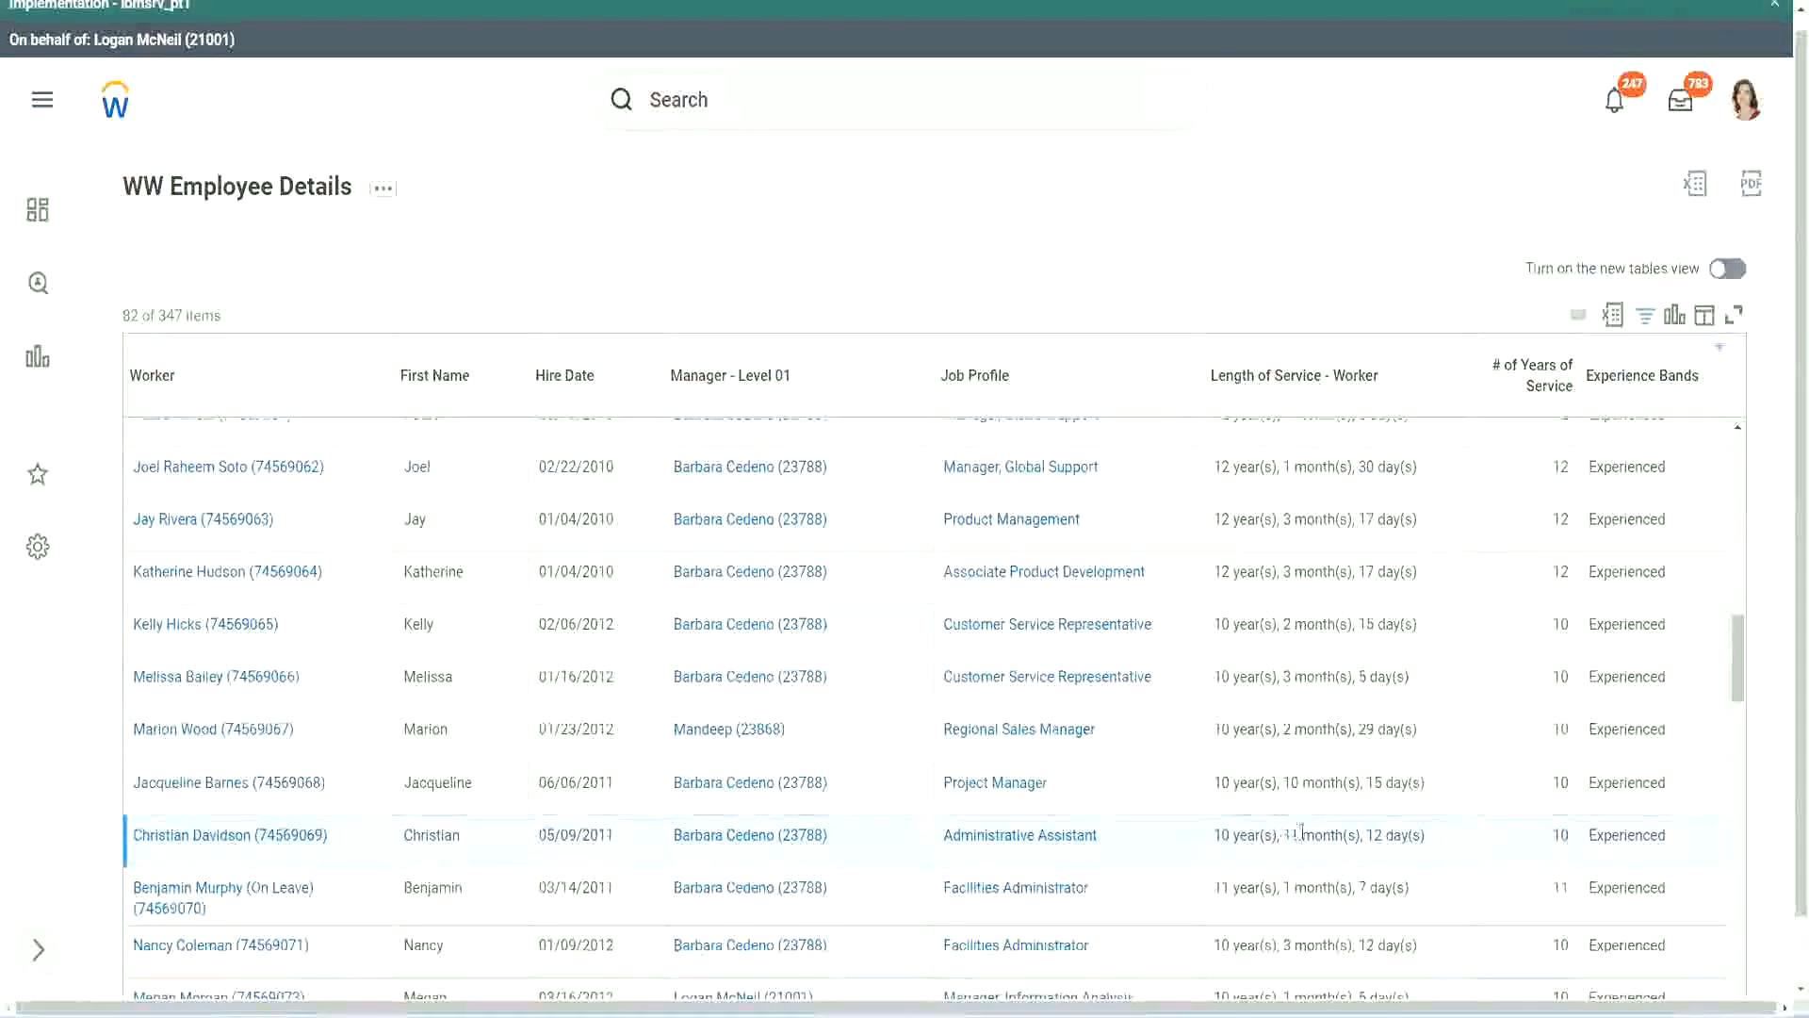
left_click_drag(1284, 835, 1375, 836)
left_click(1383, 838)
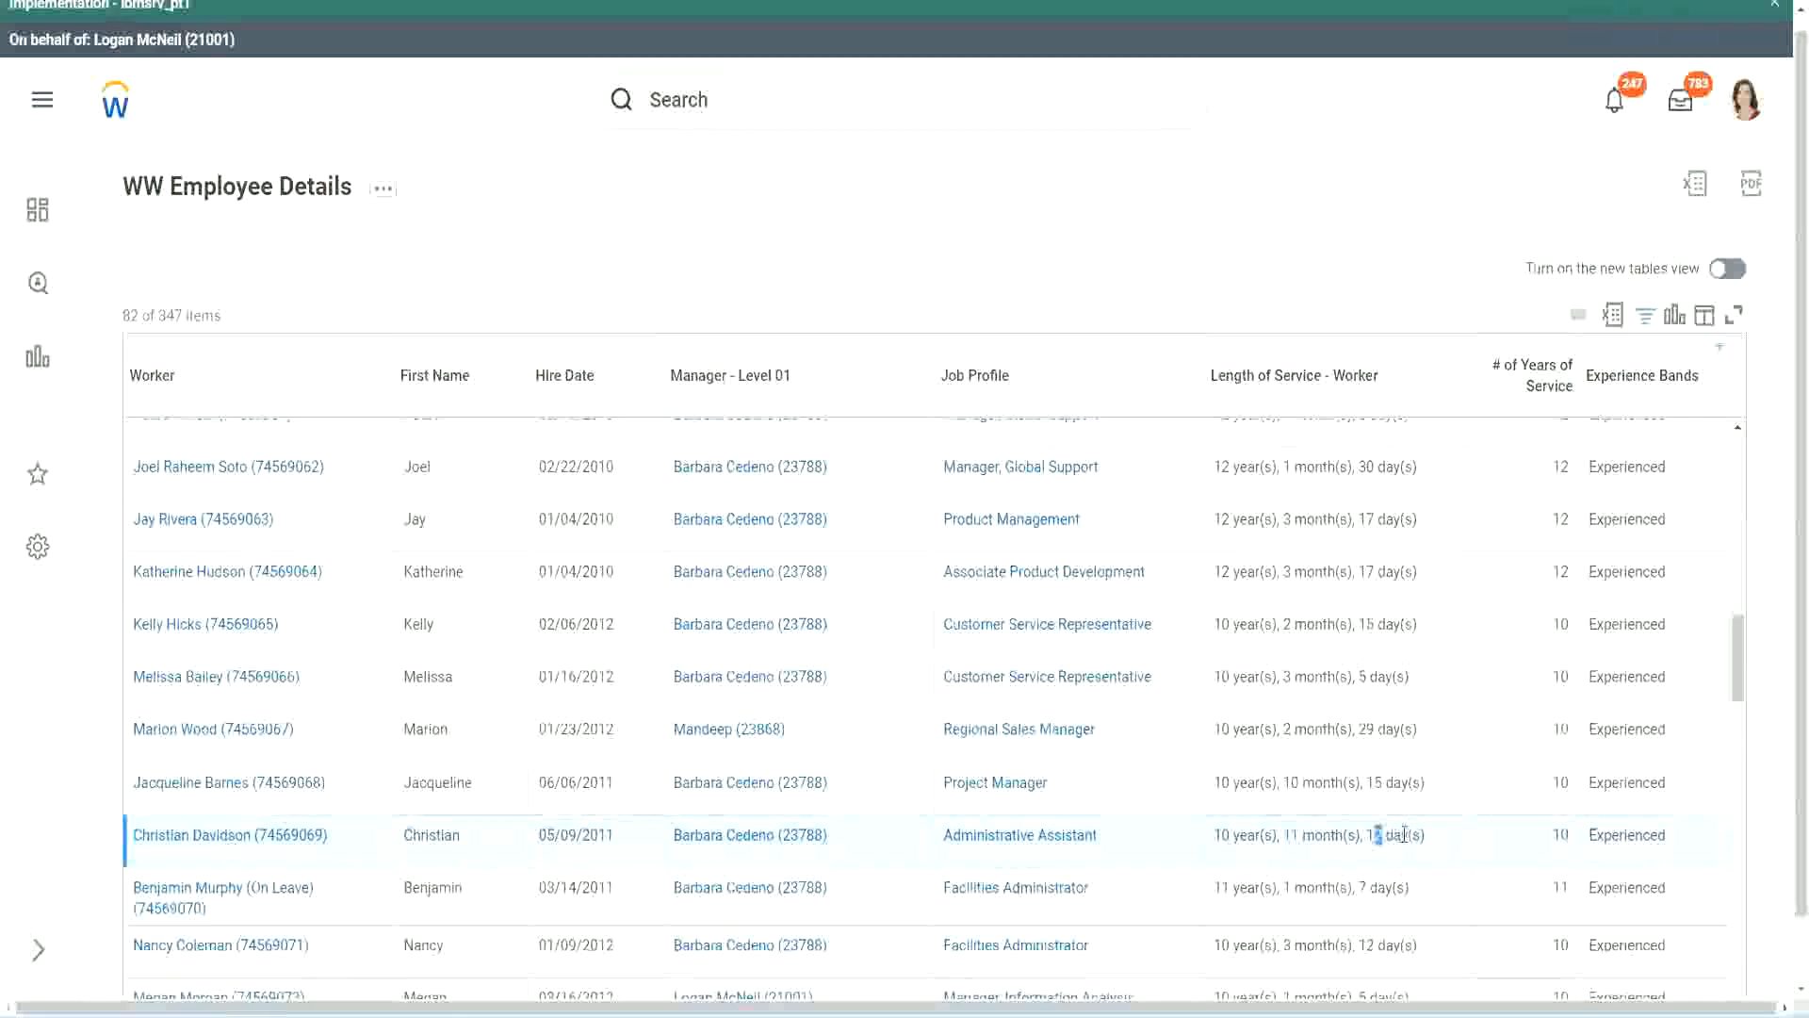
left_click(1404, 835)
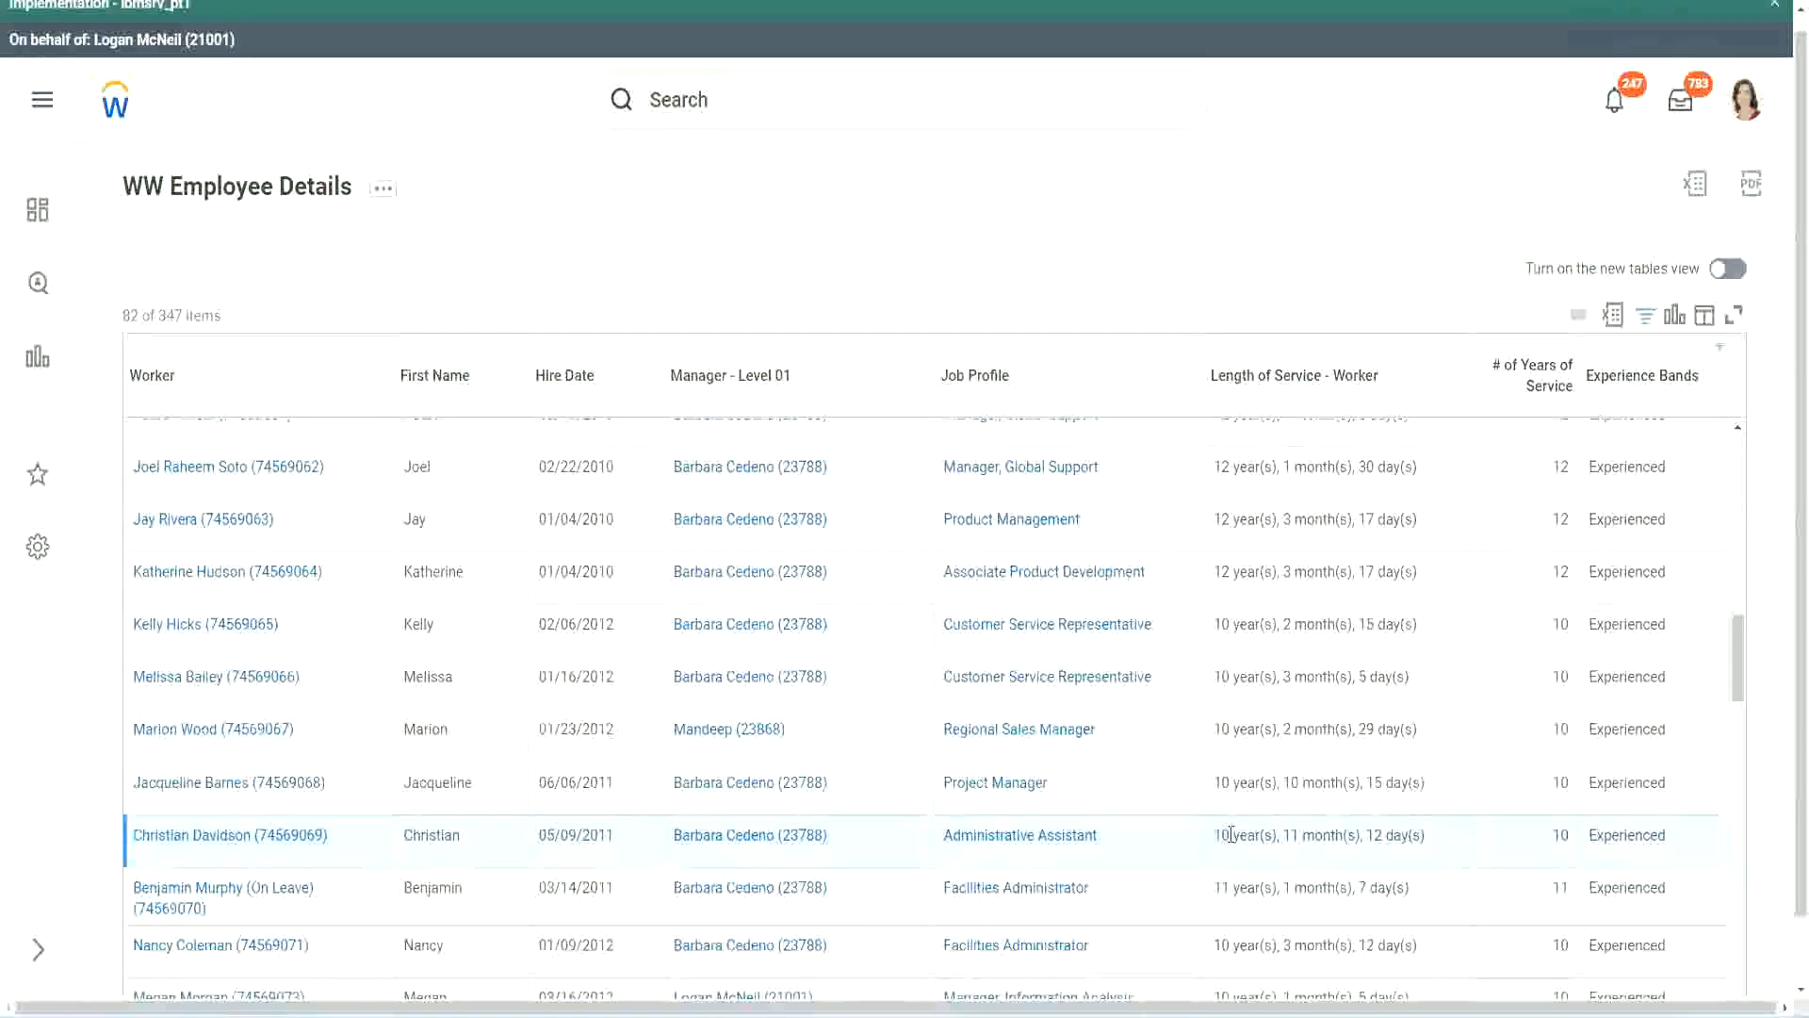
double_click(1561, 835)
left_click(1557, 591)
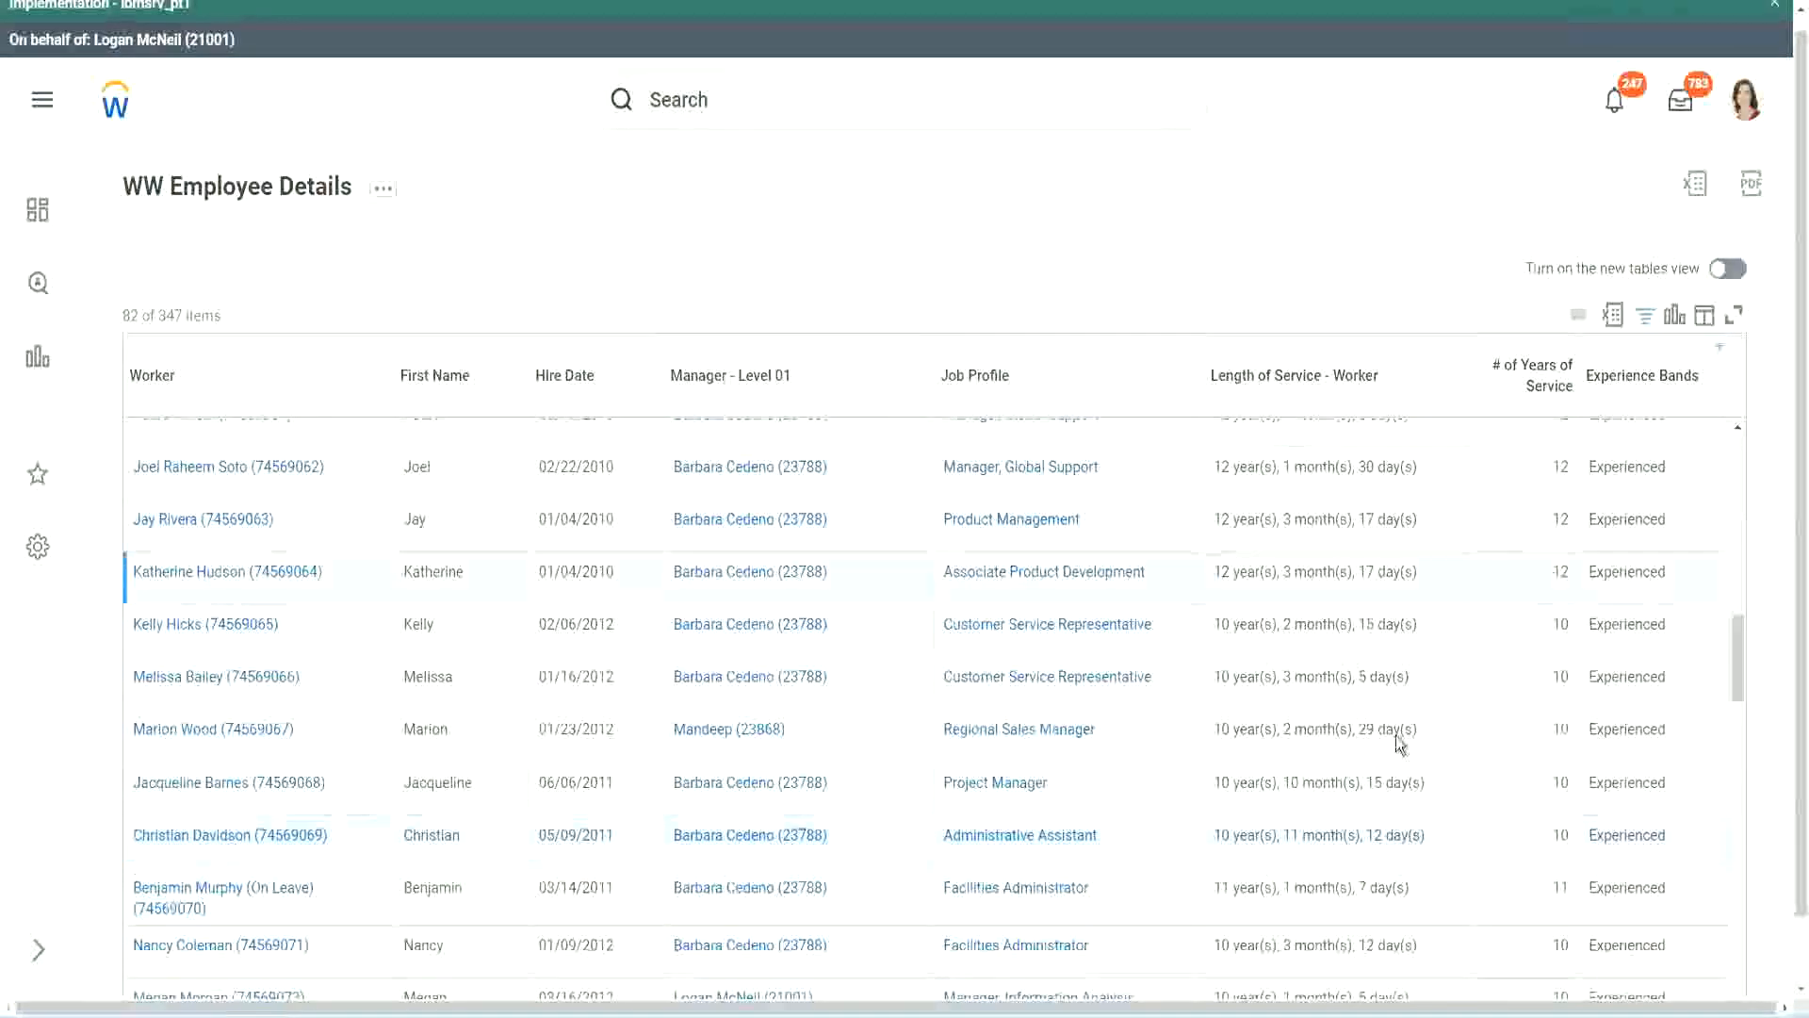
double_click(1228, 831)
left_click(1366, 830)
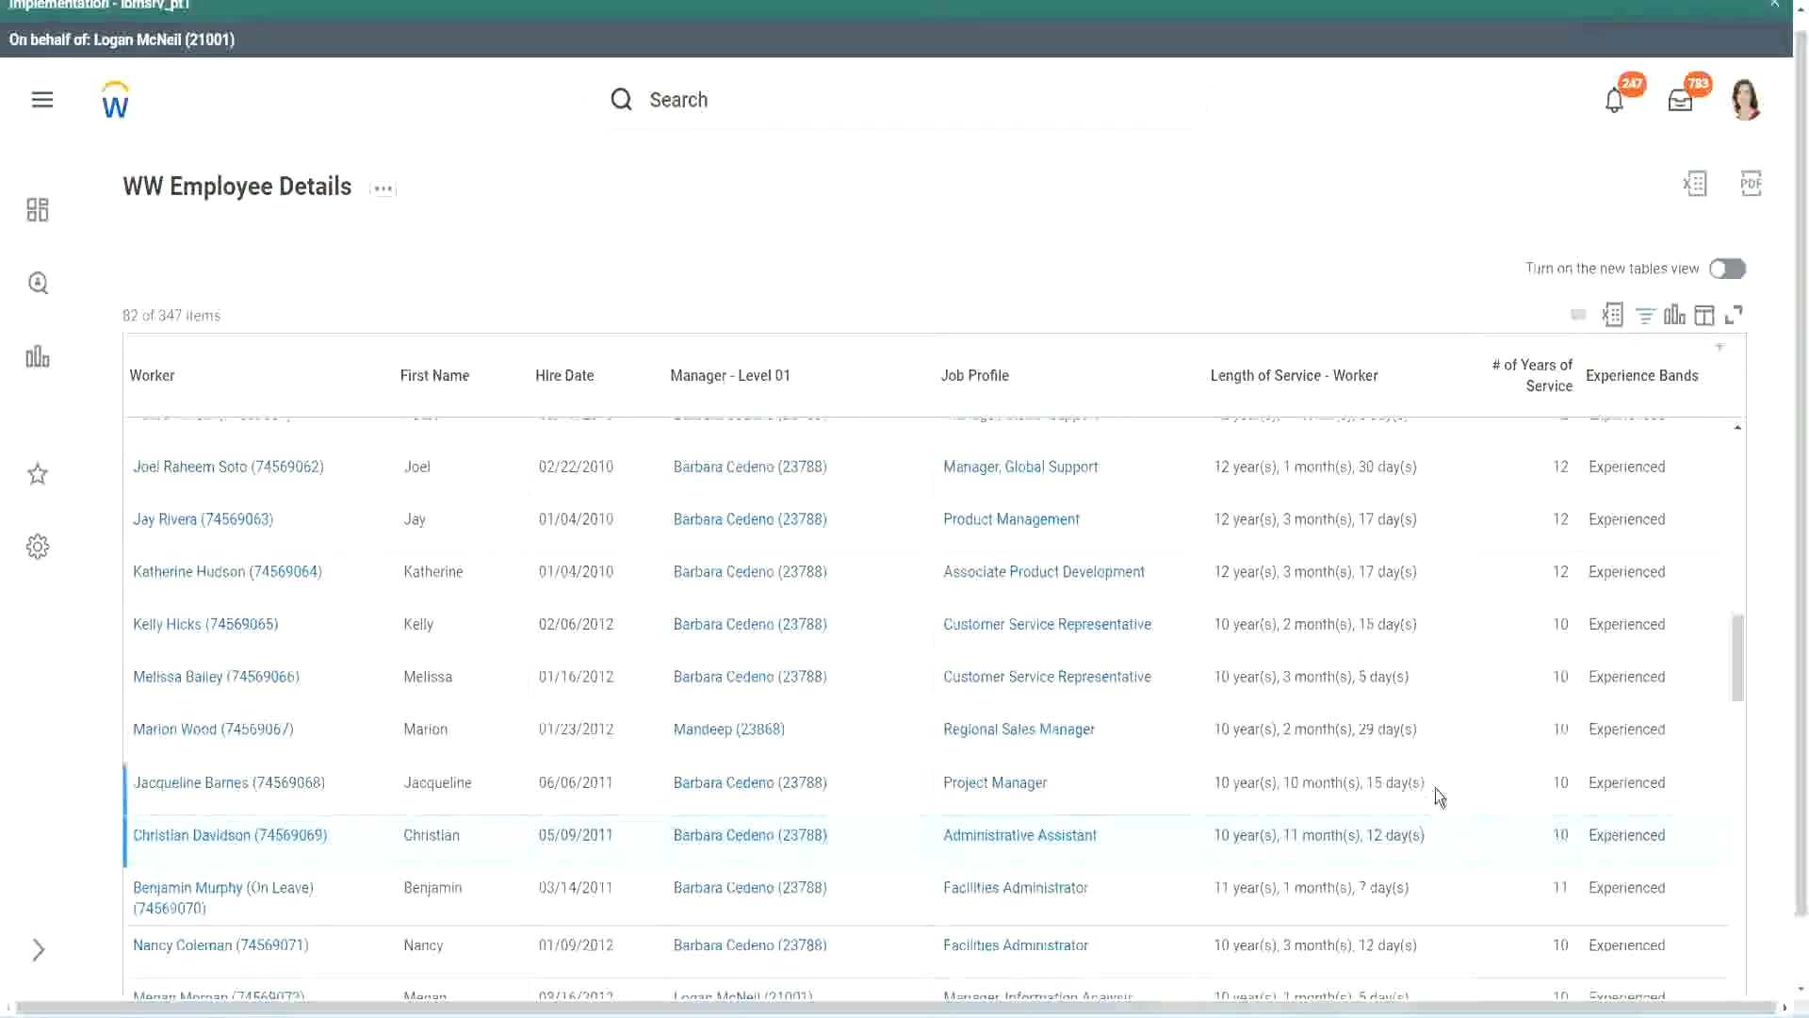
Step: Check how years, months and days convert to whole years of service, including in the Project Manager row
double_click(1566, 469)
left_click_drag(1213, 468, 1440, 458)
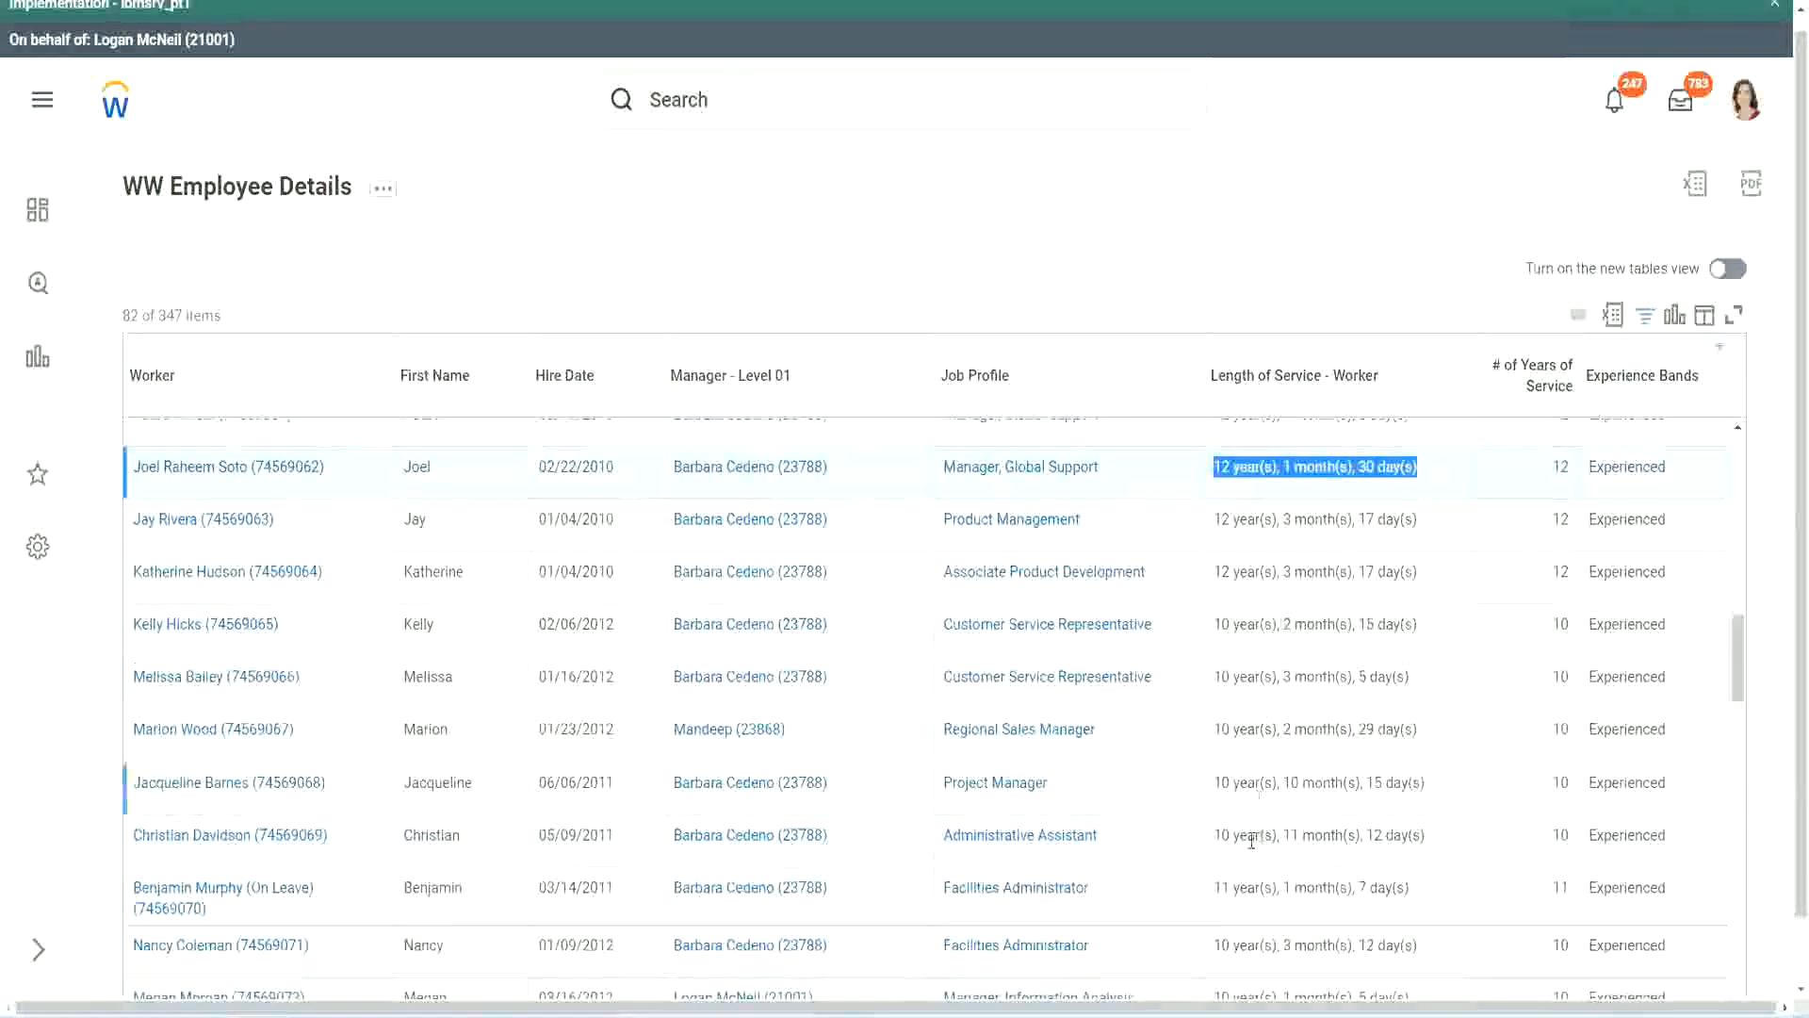
left_click(1404, 832)
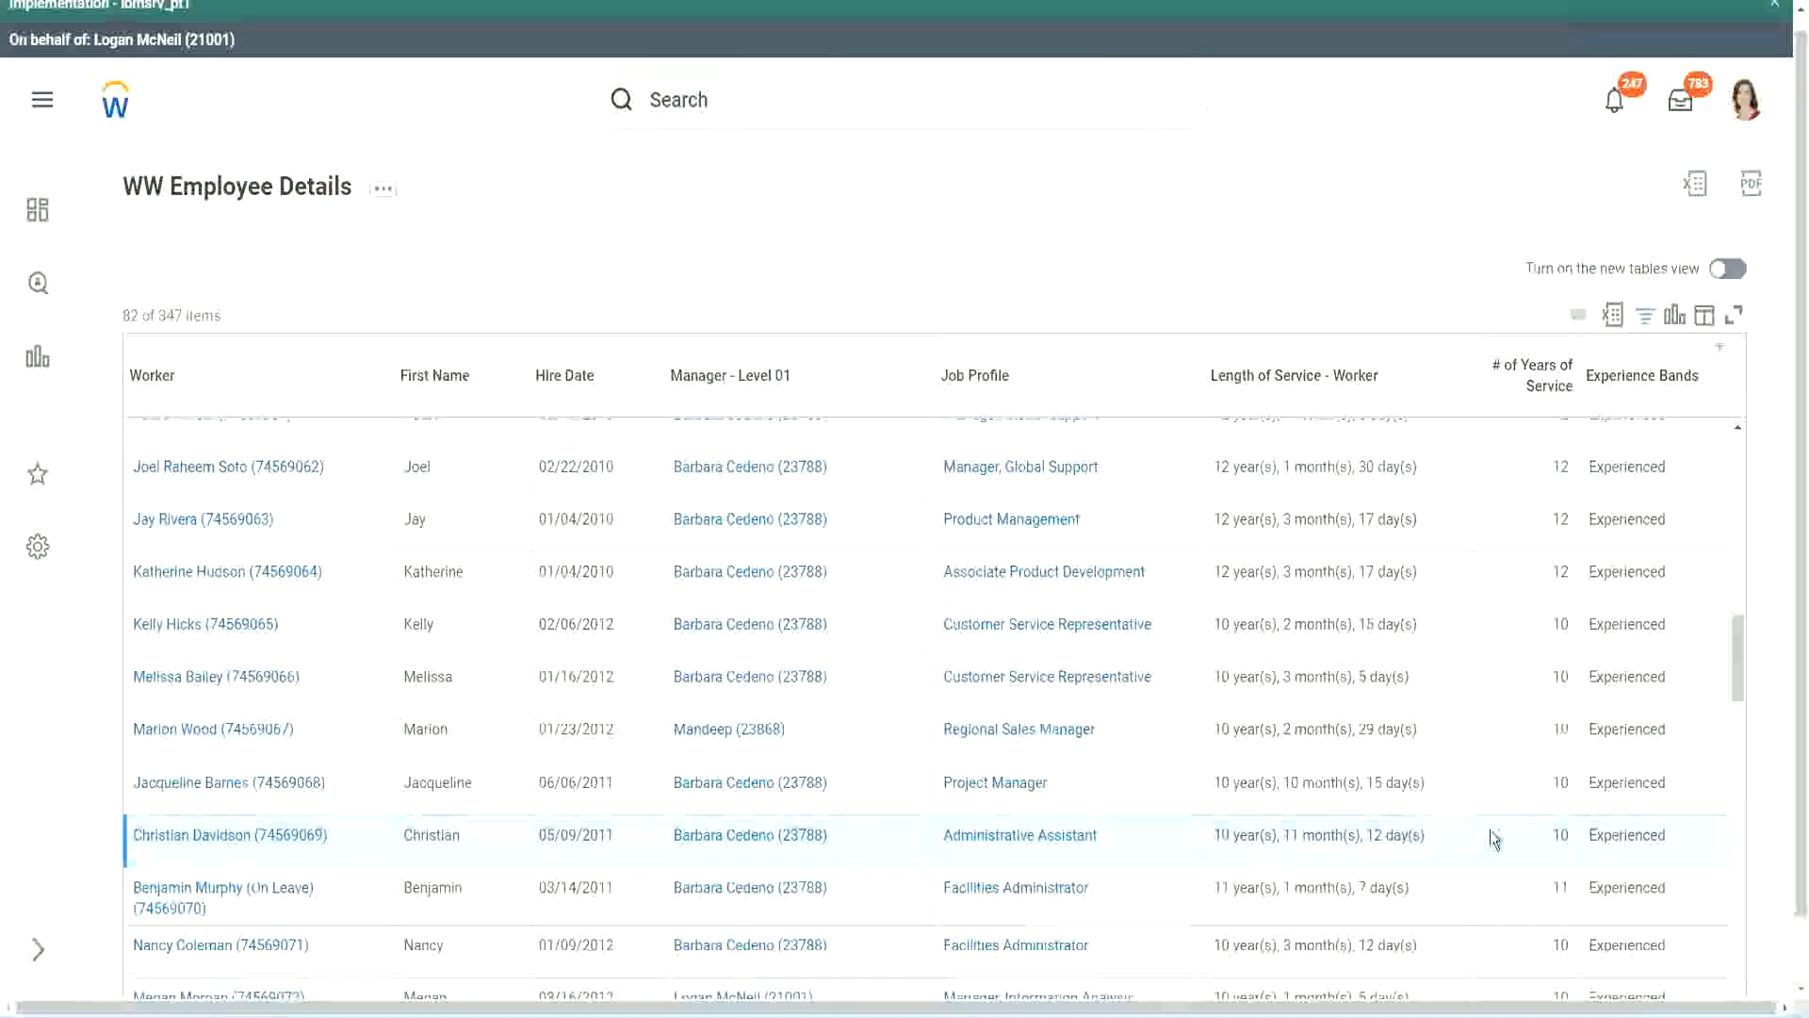
double_click(1557, 834)
left_click(1493, 839)
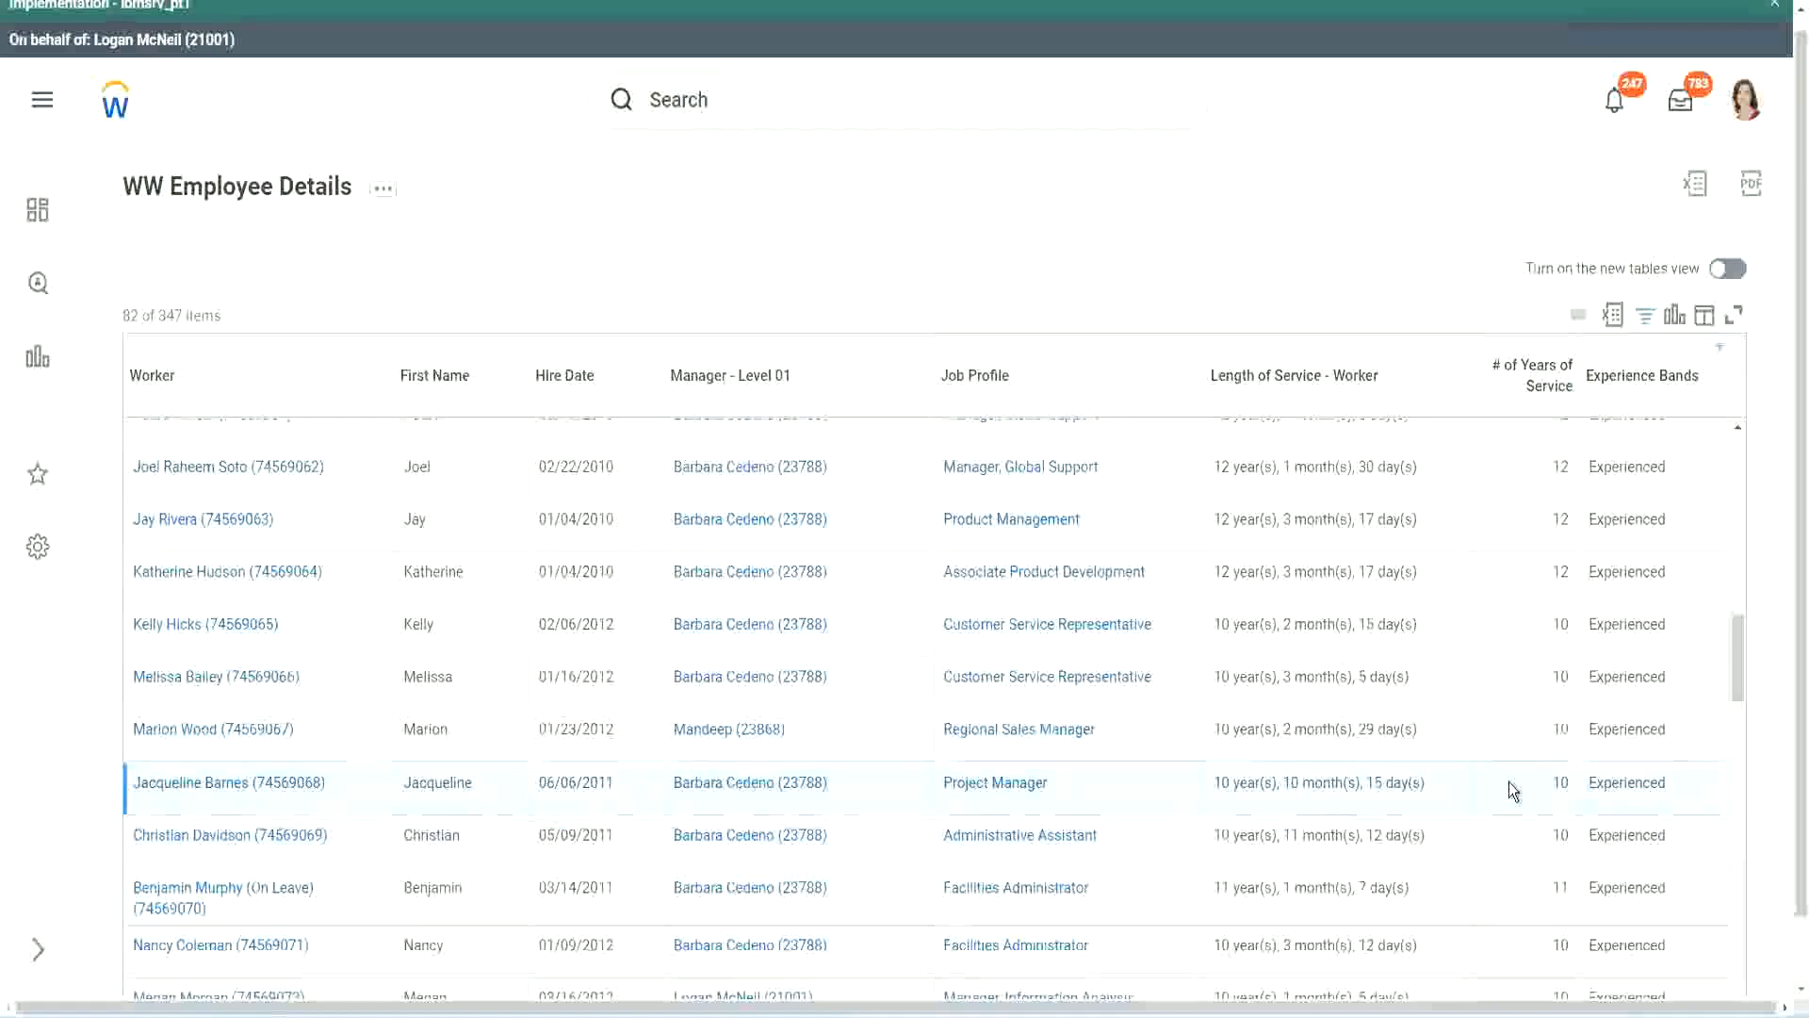
double_click(1561, 780)
left_click(1551, 783)
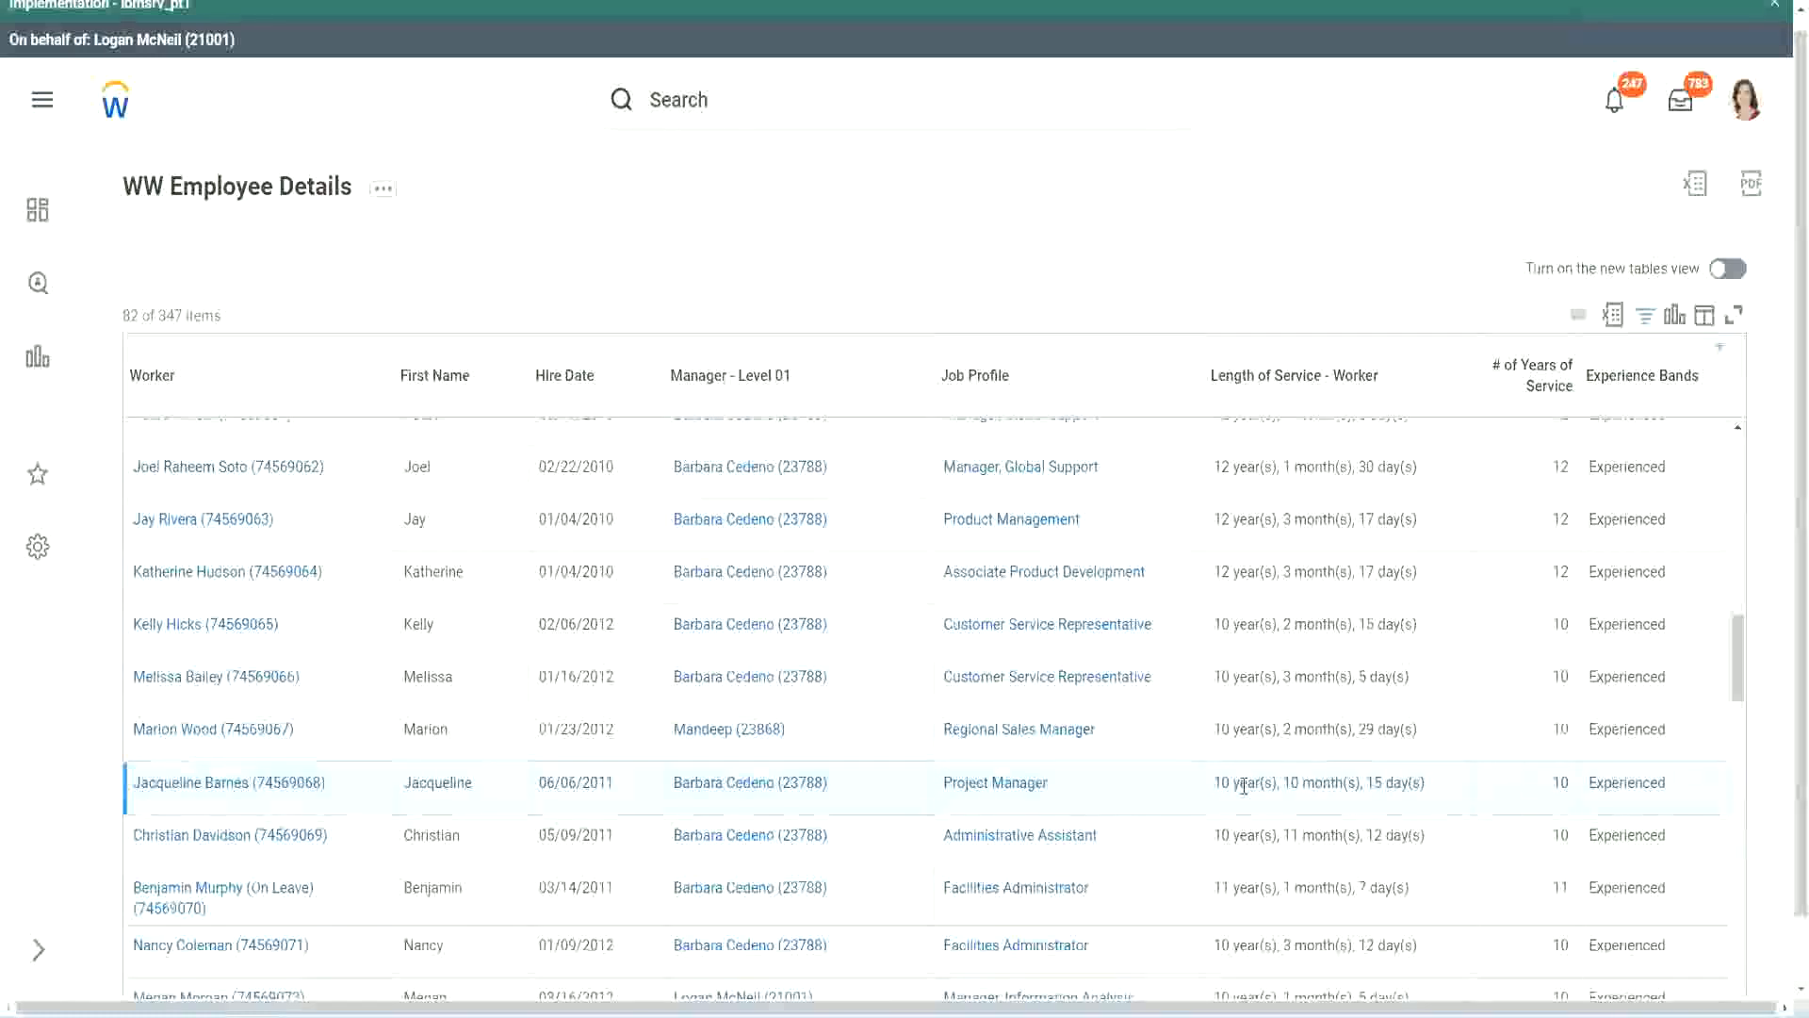
double_click(1293, 783)
left_click(1351, 783)
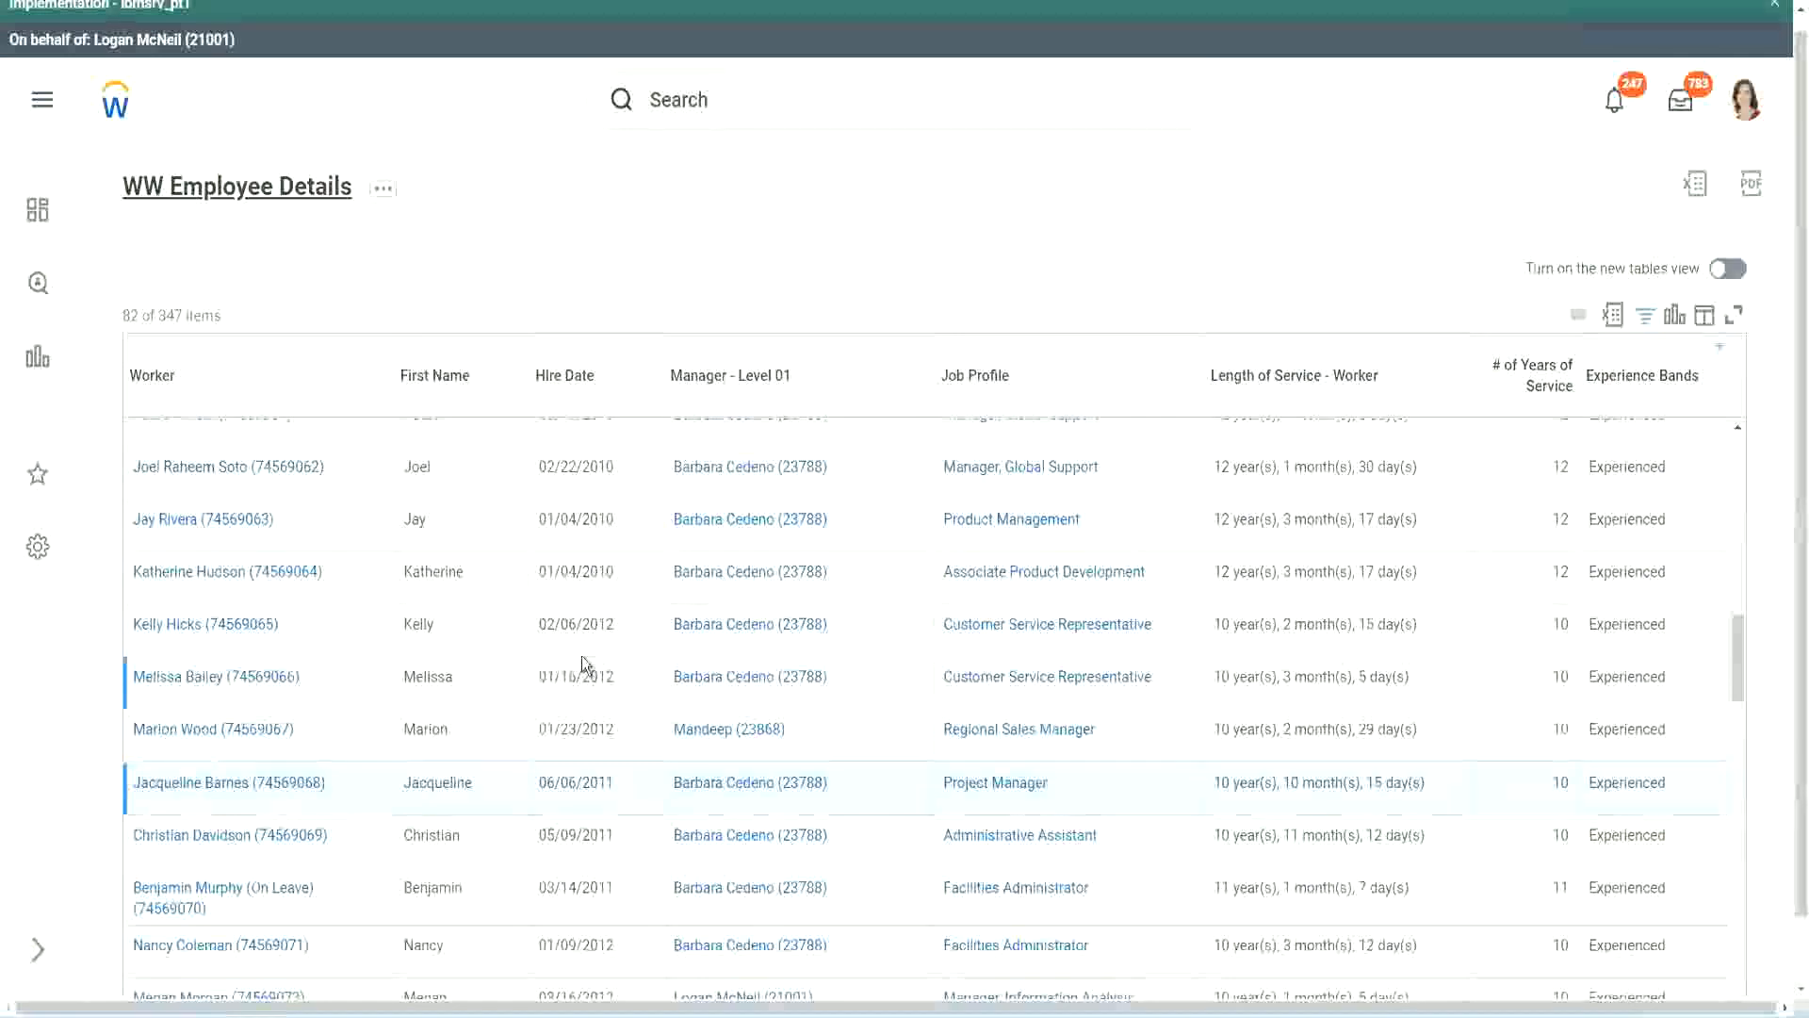
Step: Open the calculated field behind the report's Experience Bands column in a new tab and review its conditions and return values
scroll(584, 659, "down", 5)
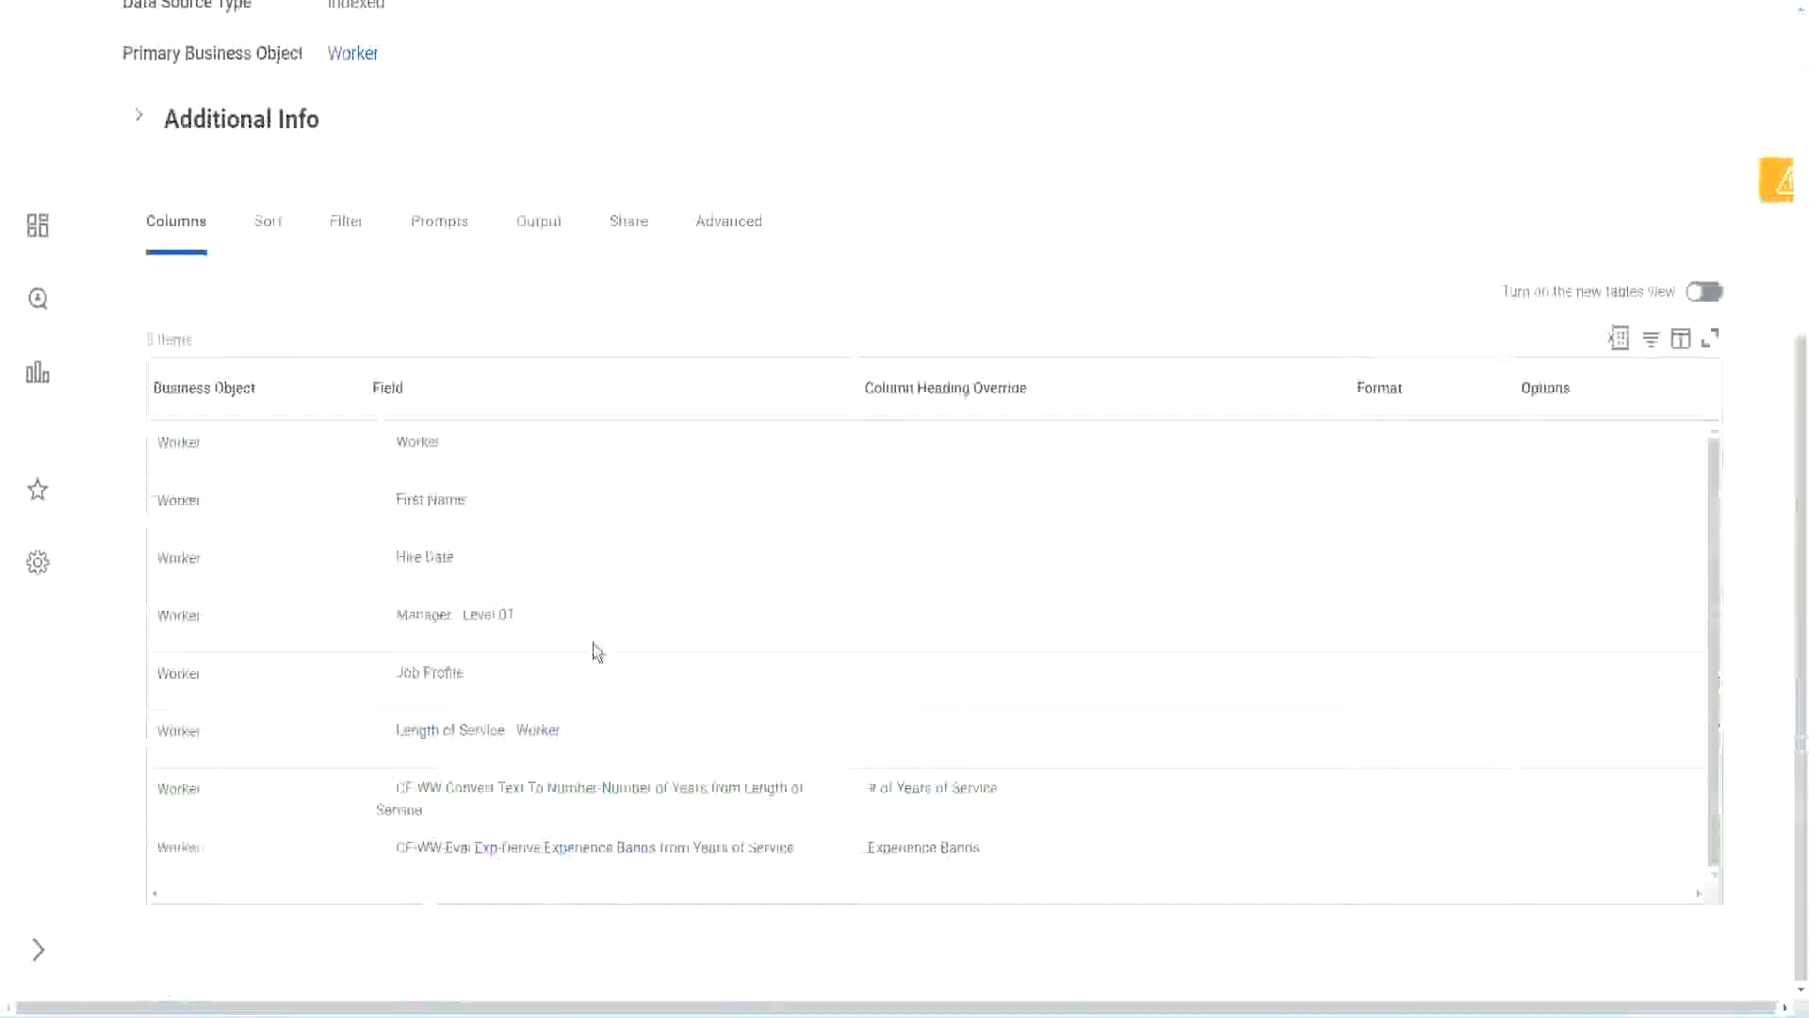
right_click(492, 858)
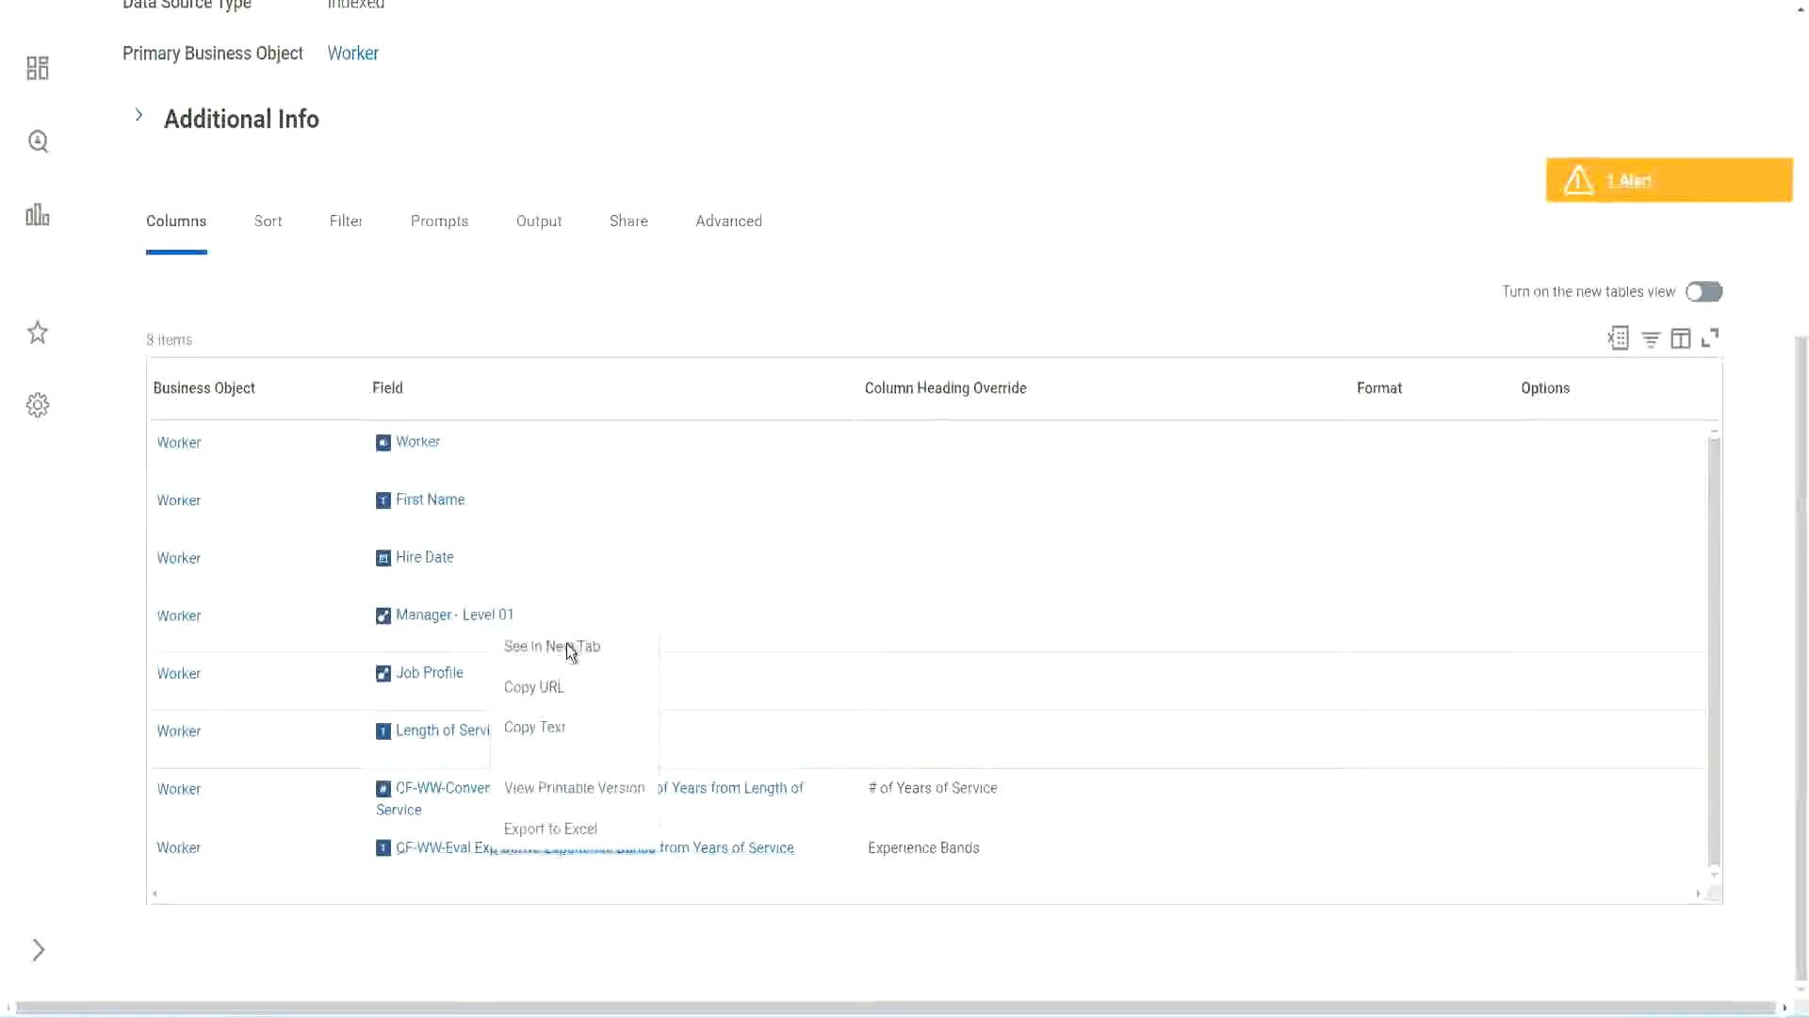
left_click(569, 645)
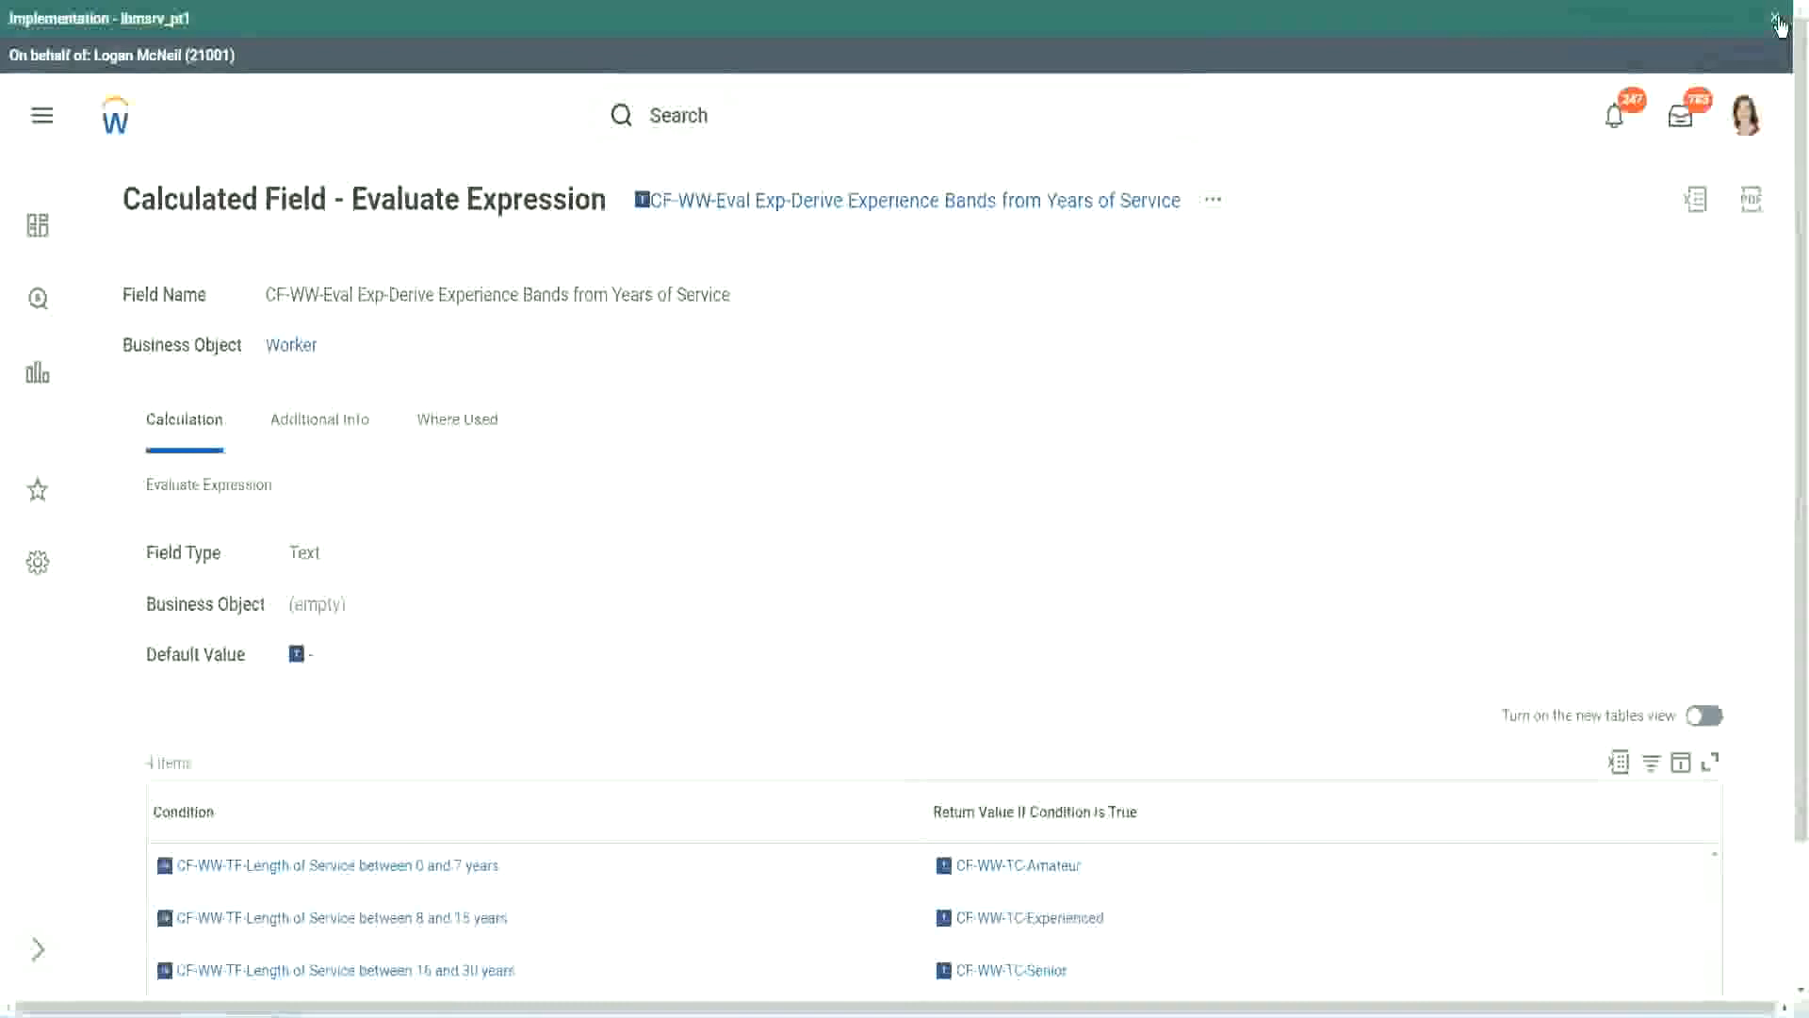
left_click(1775, 17)
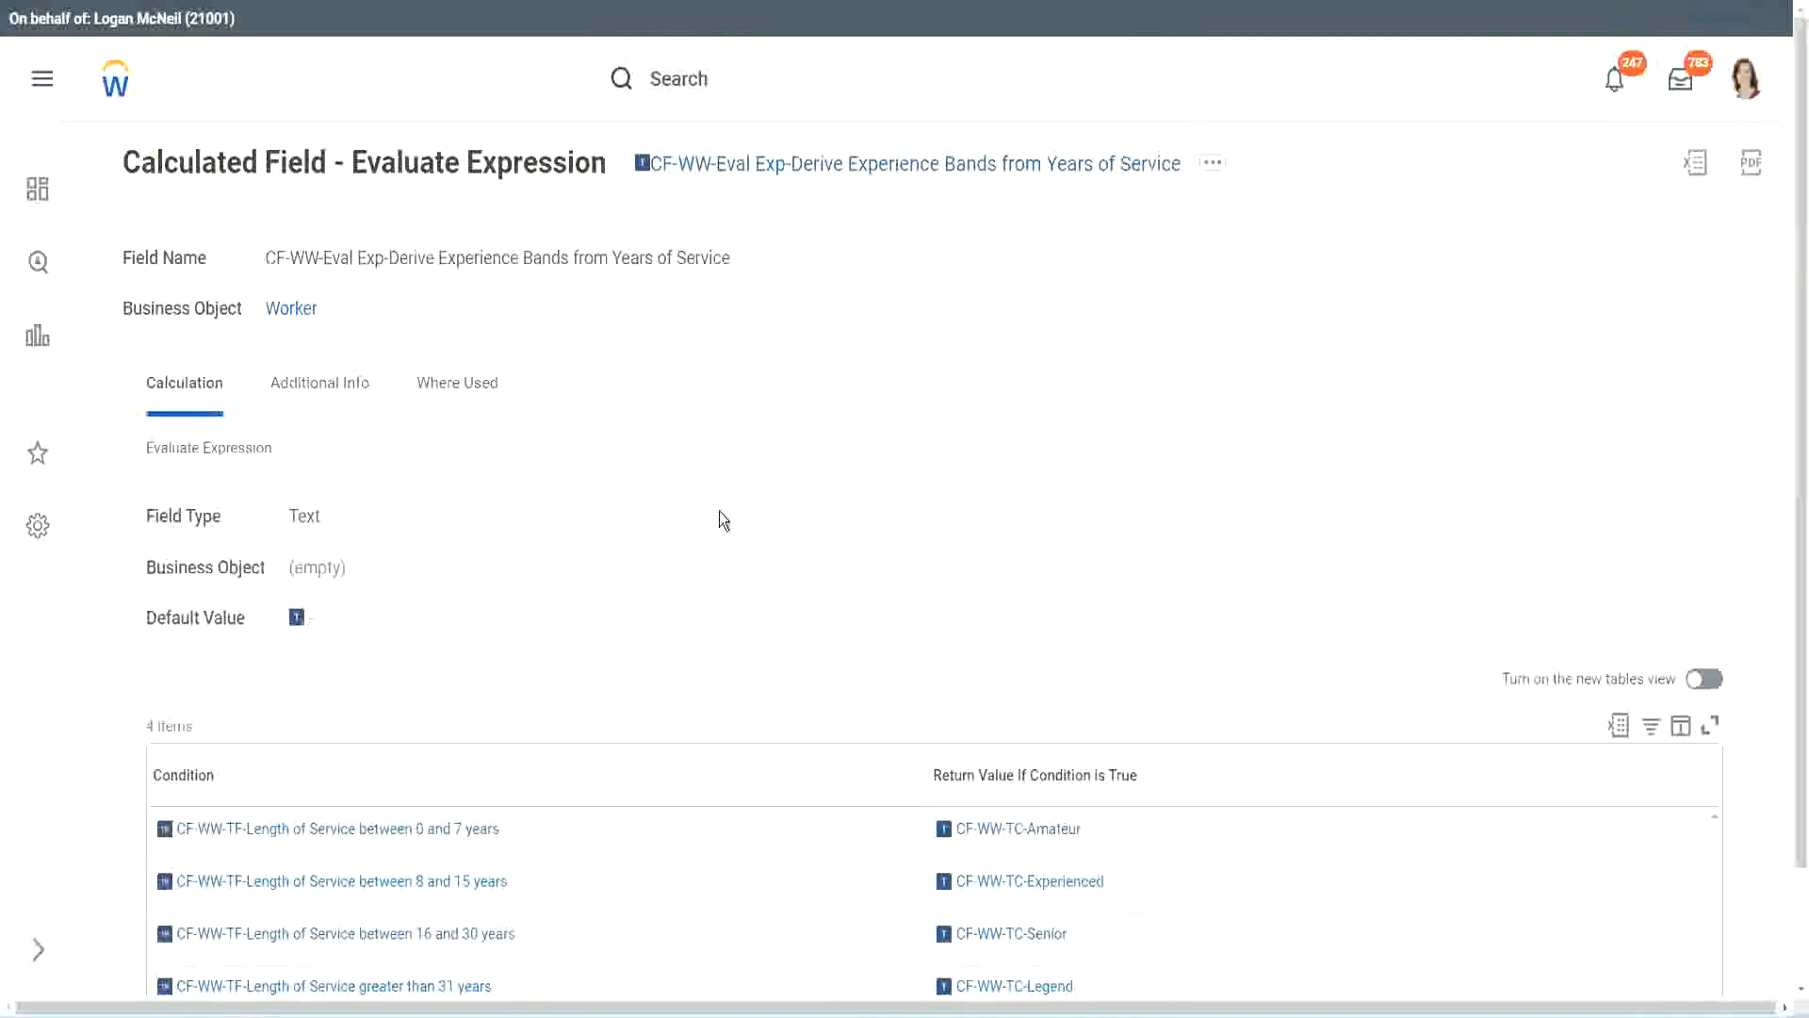
scroll(755, 503, "down", 2)
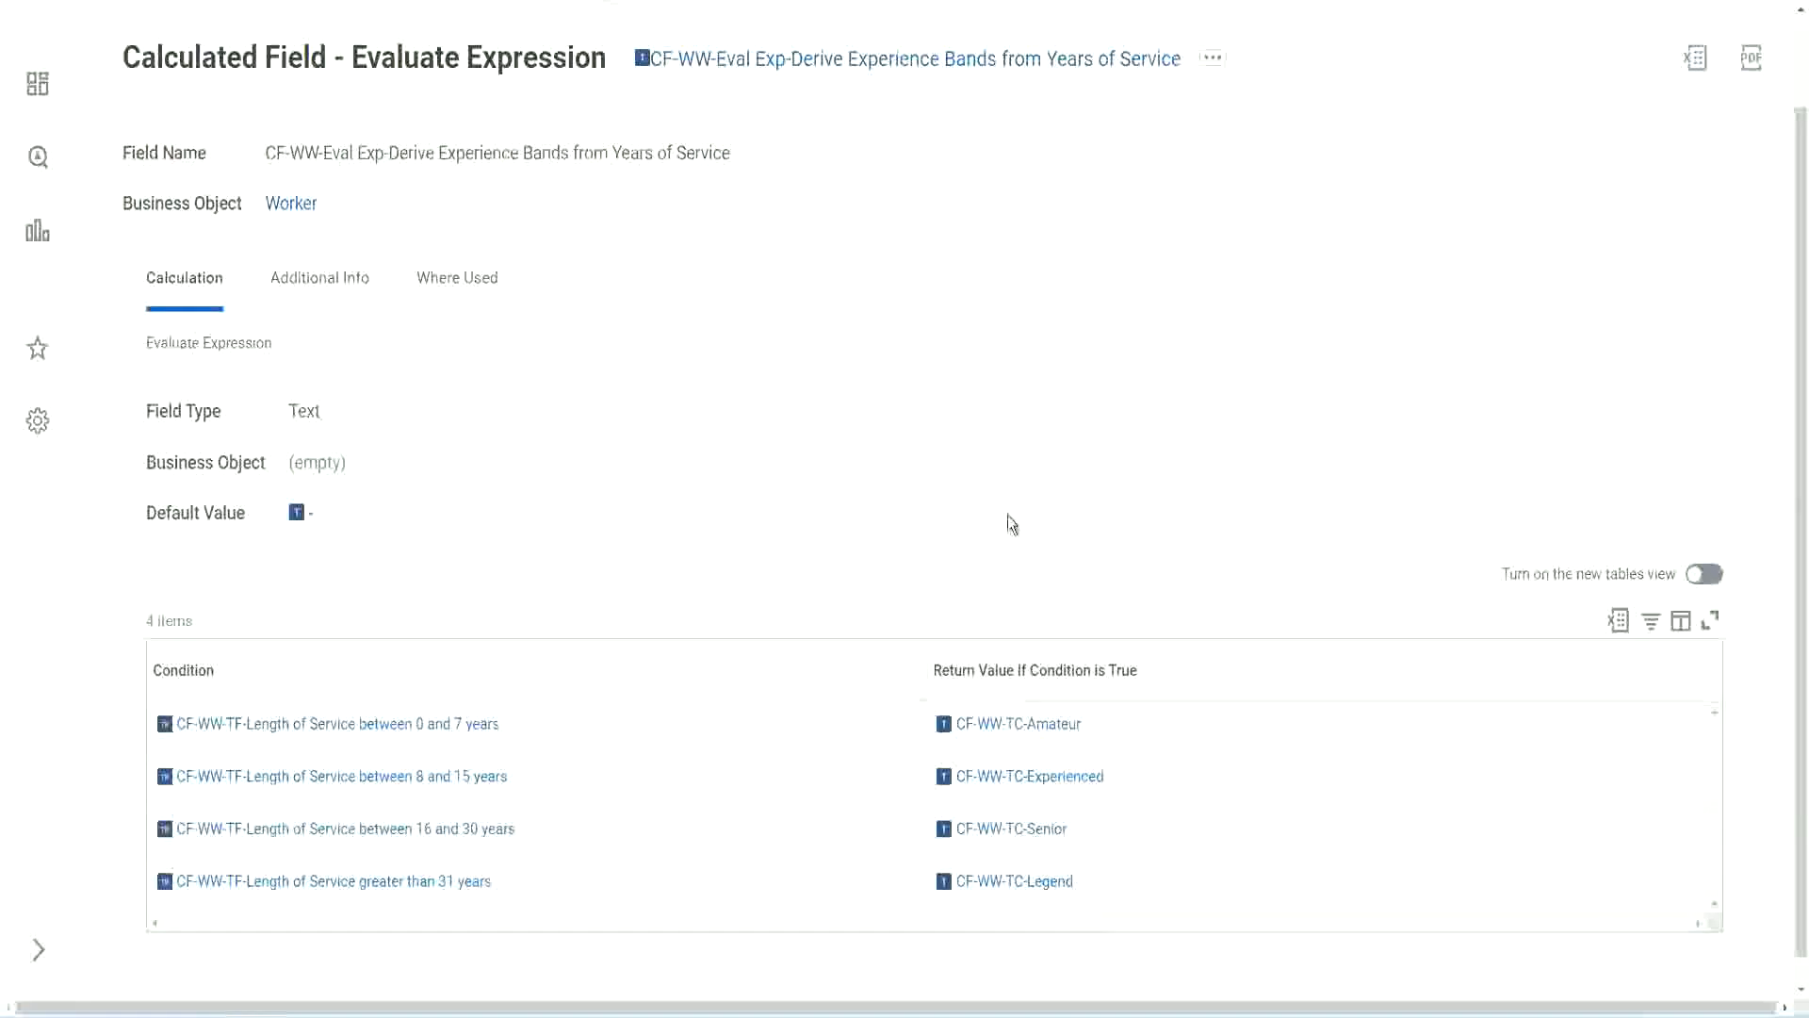
Step: Copy the name of the calculated field CF-WW-Eval Exp-Derive Experience Bands from Years of Service
left_click(820, 666)
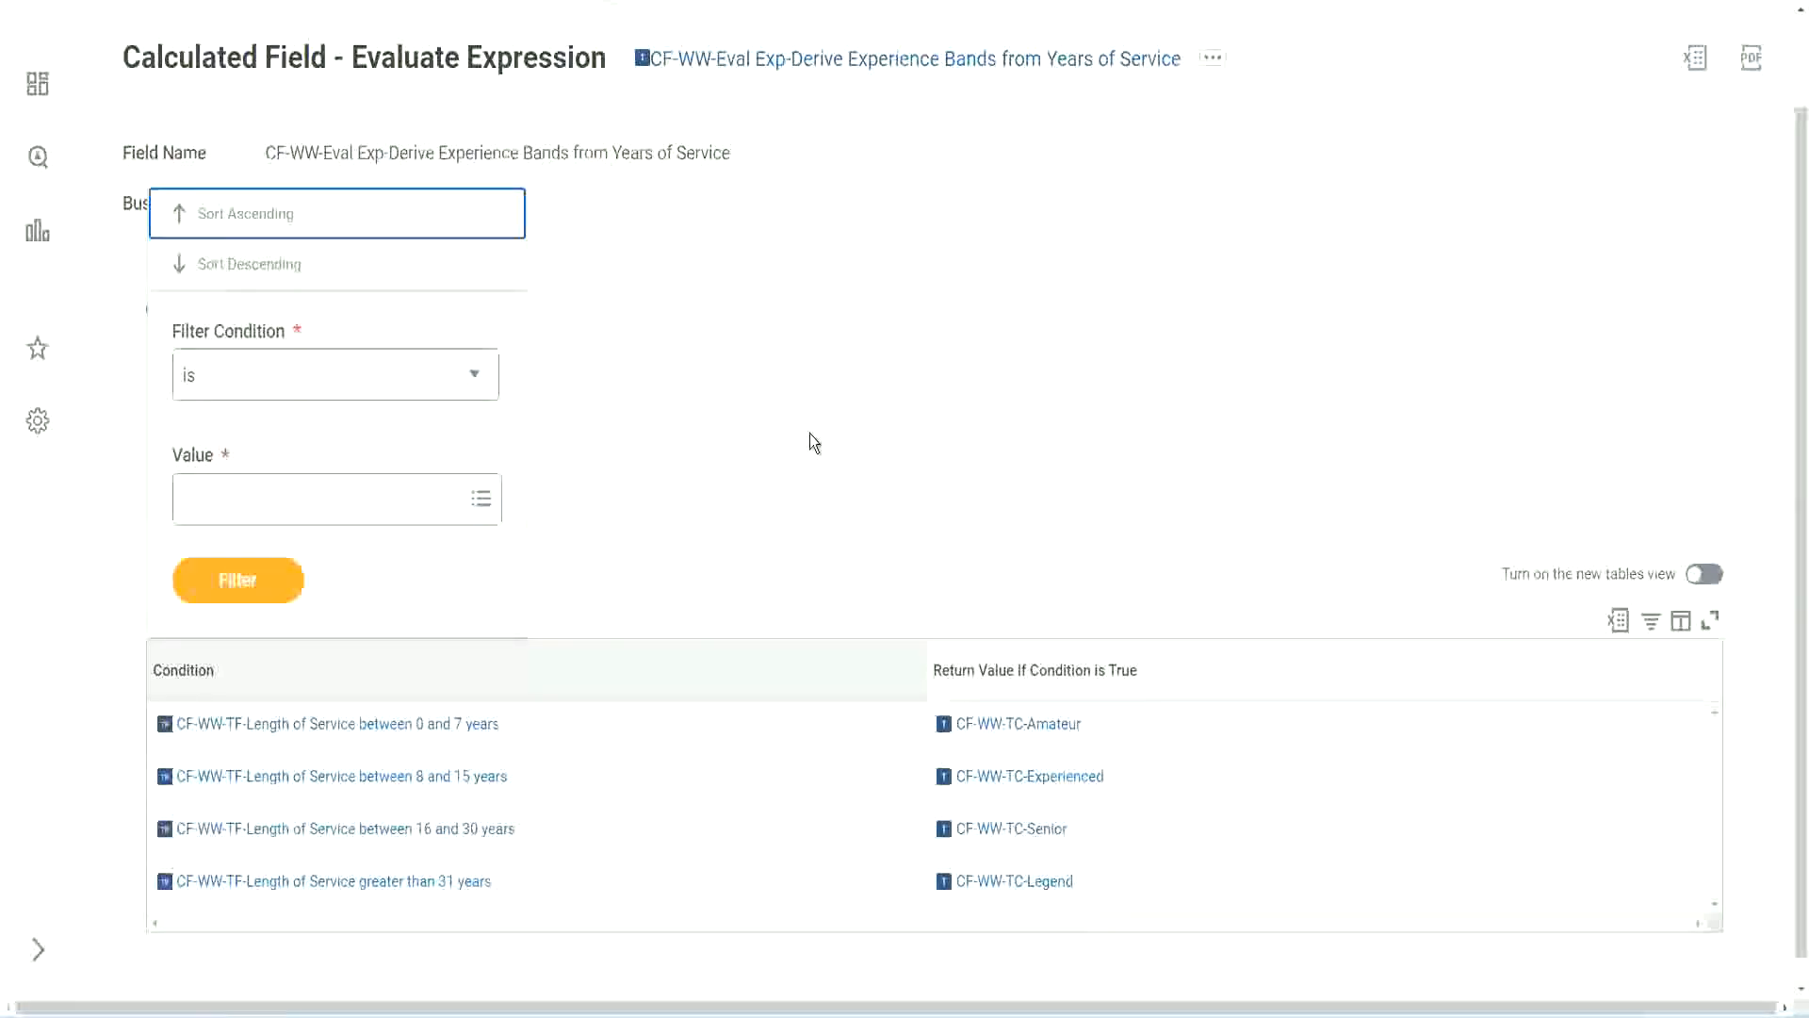
left_click(807, 435)
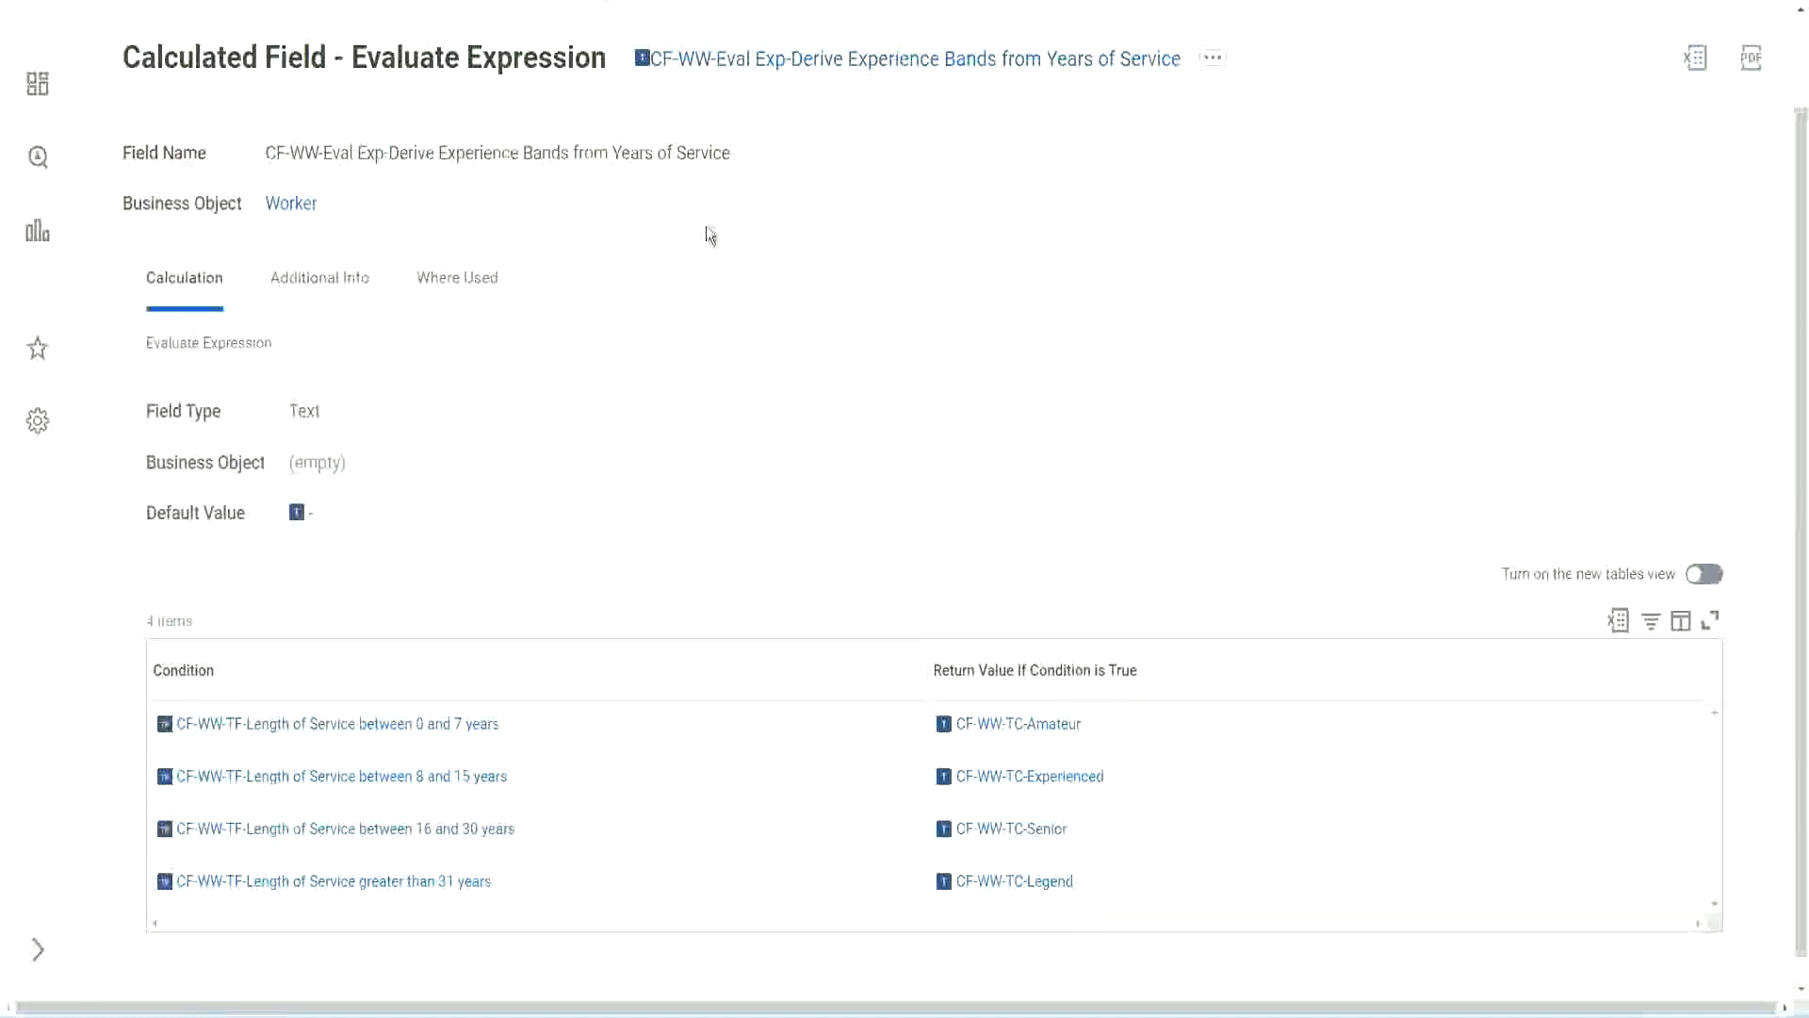
right_click(800, 69)
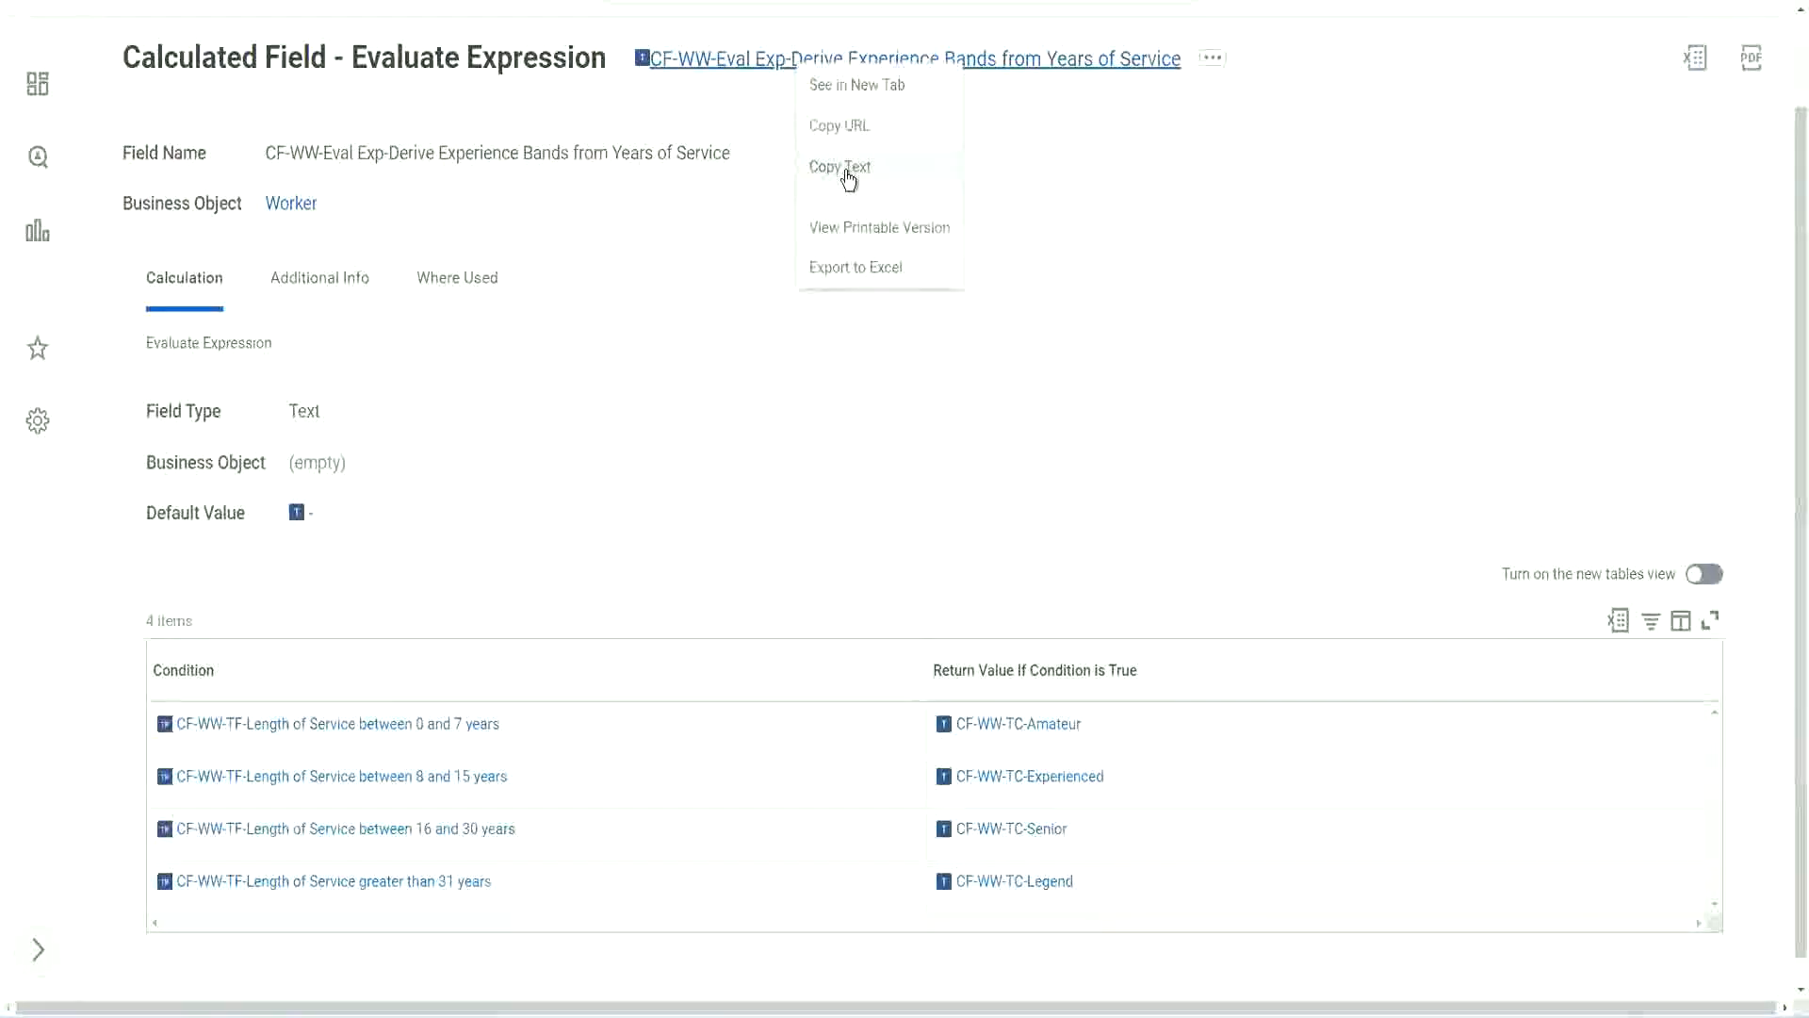
left_click(848, 178)
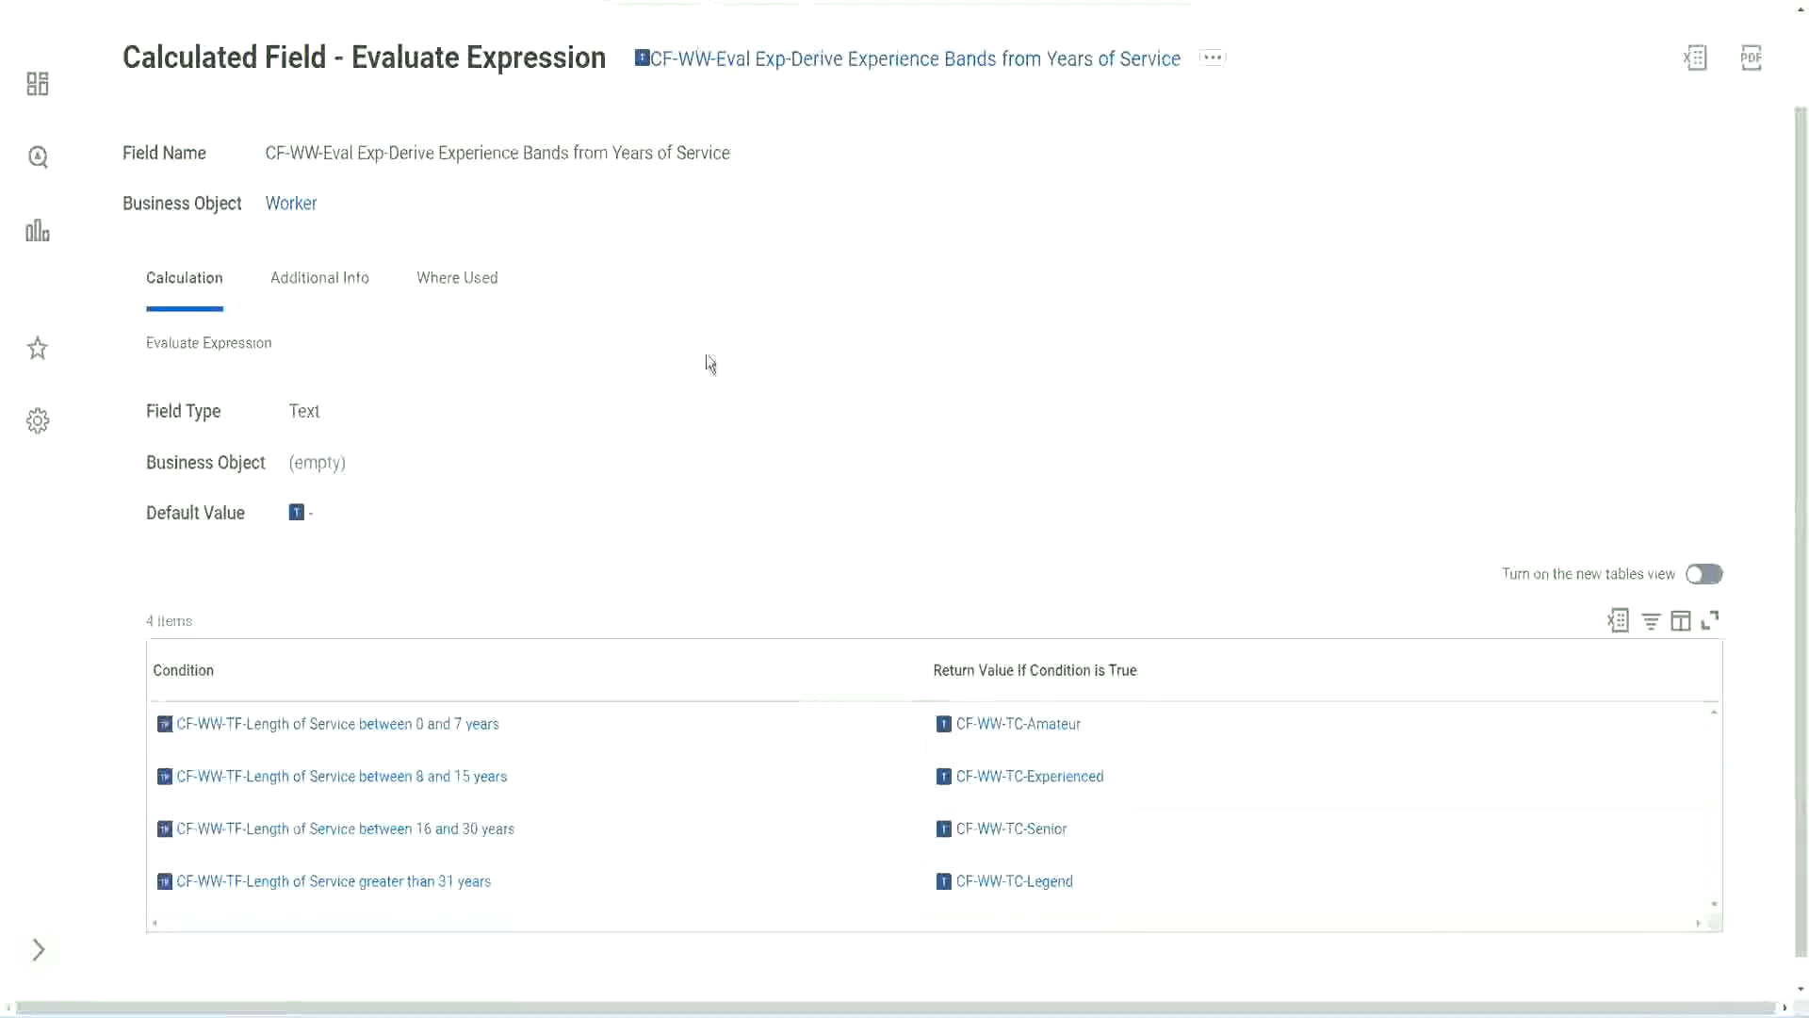
Step: Return to the WW Employee Details report definition, search for "create cal field" and open the Create Calculated Field task
scroll(703, 375, "up", 1)
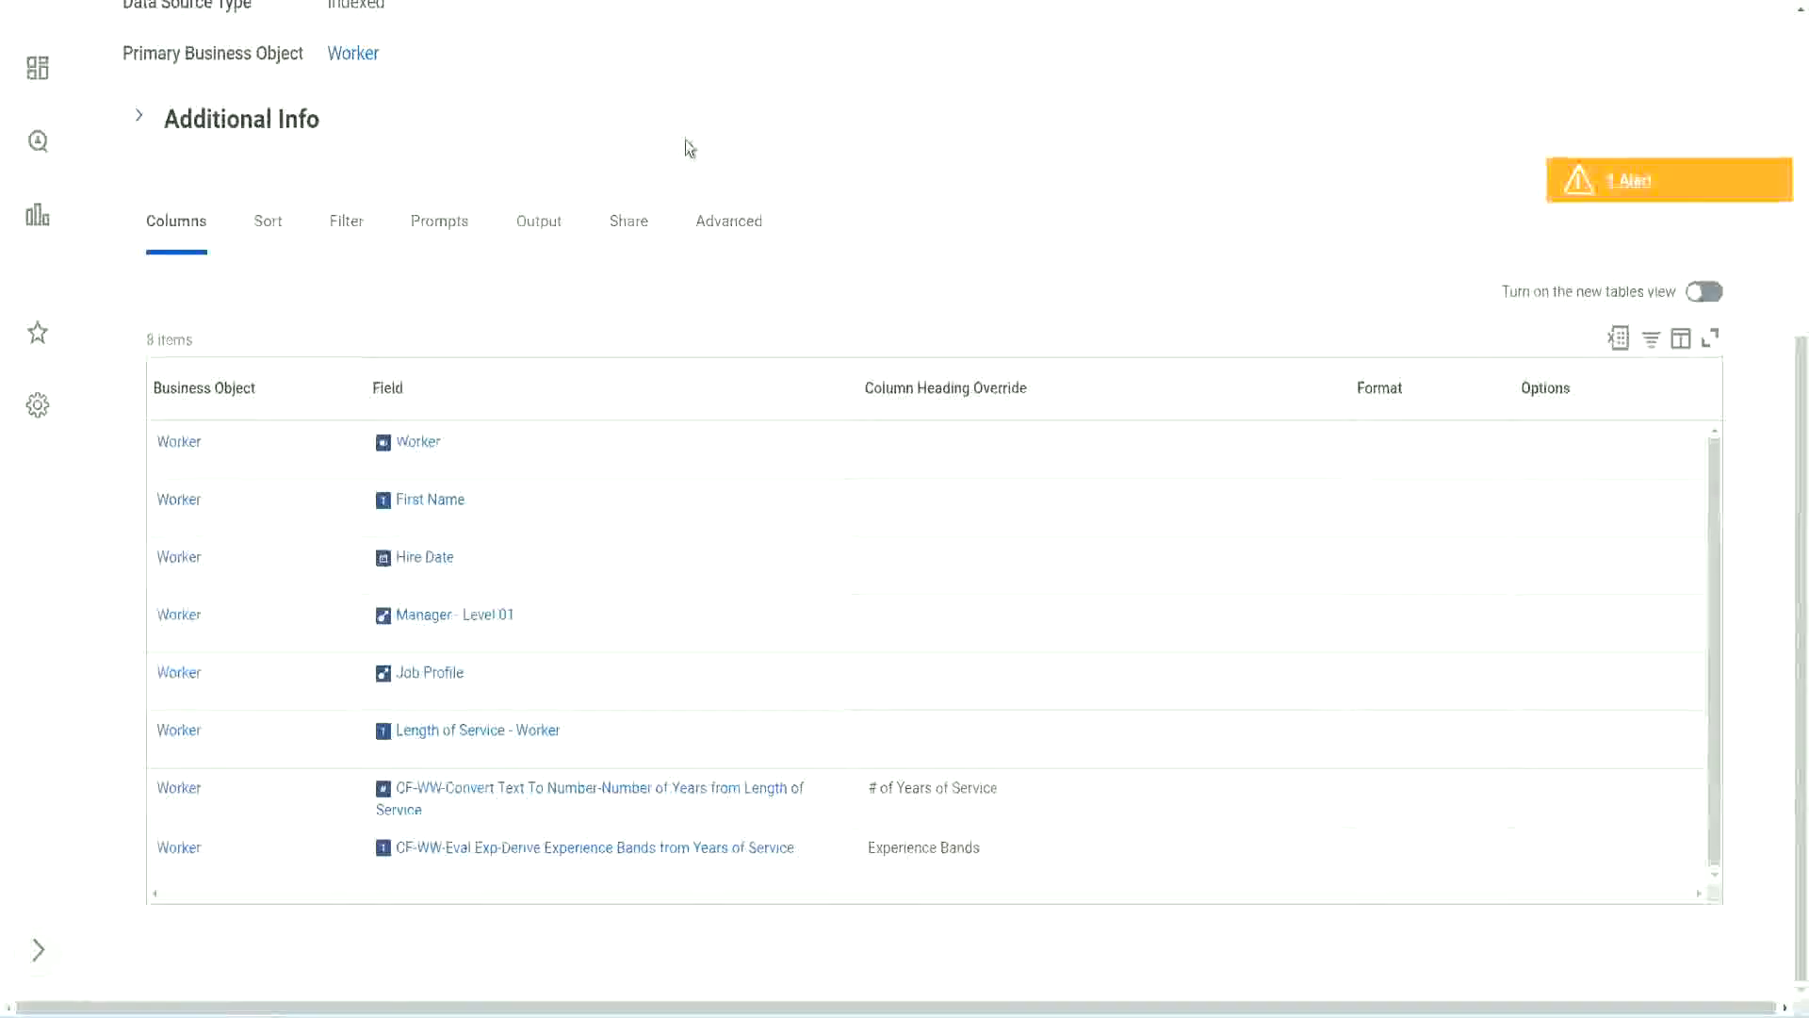
scroll(686, 139, "up", 4)
left_click(735, 112)
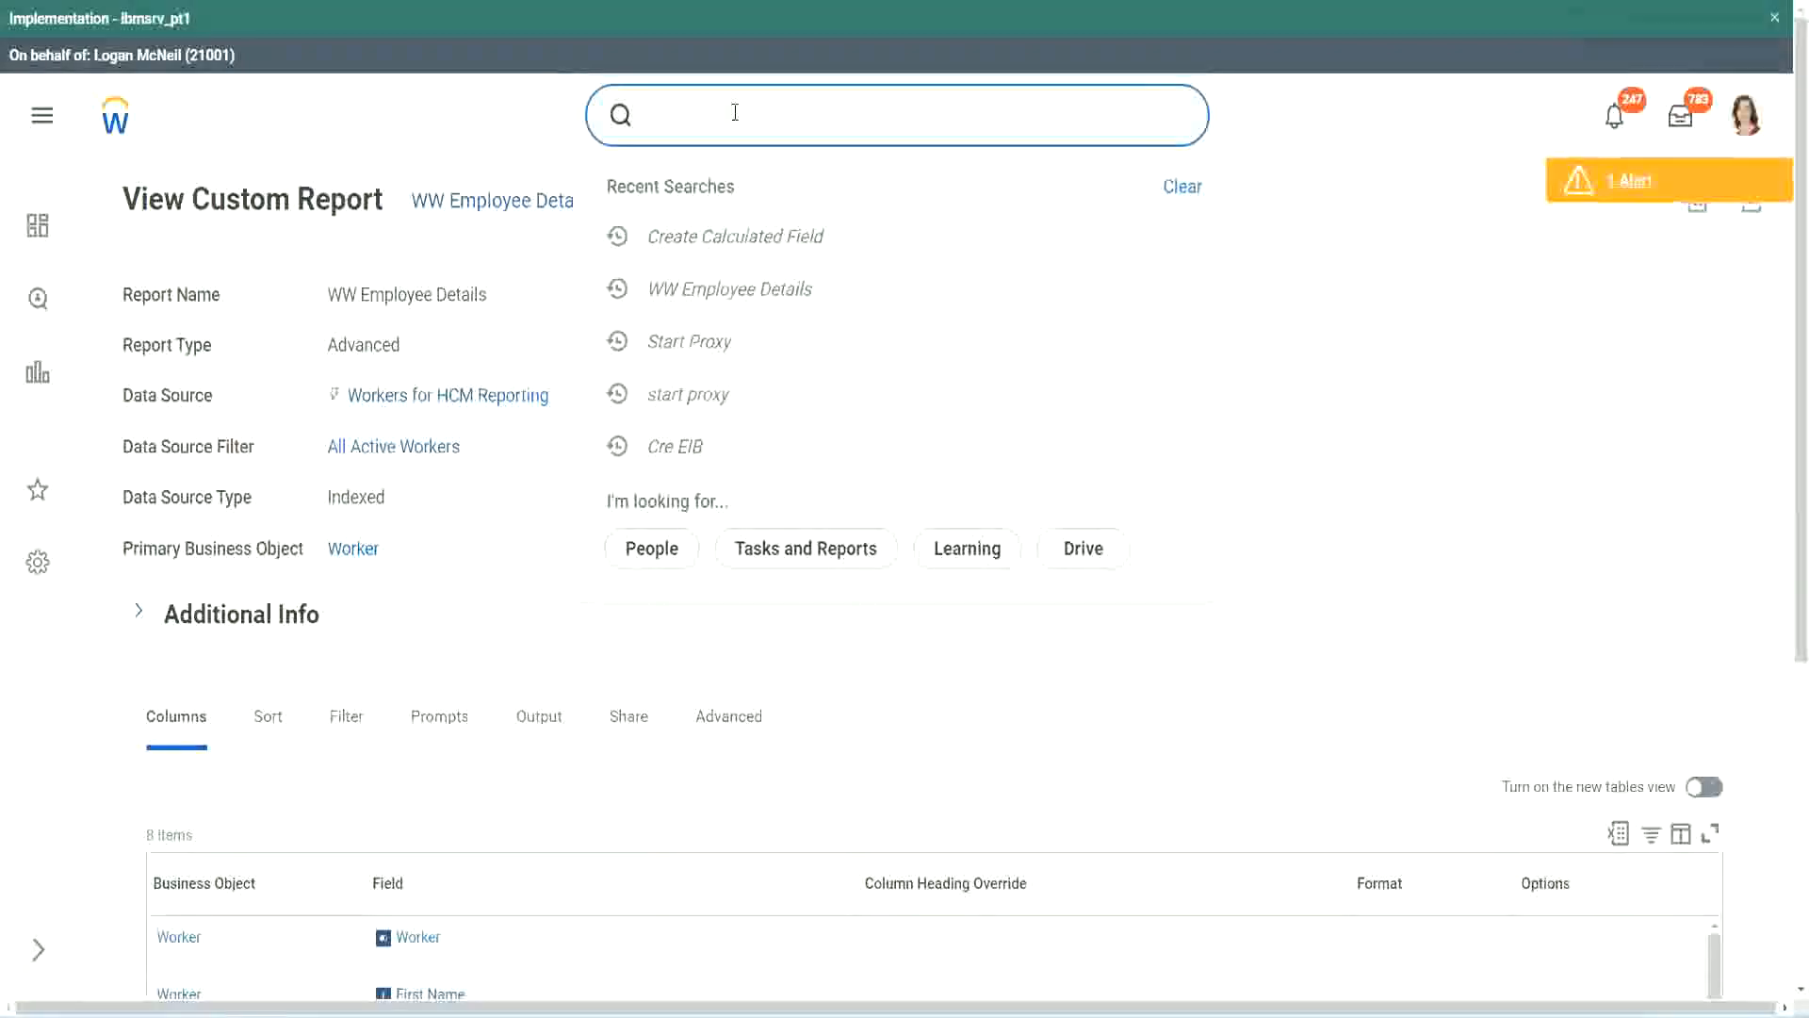
type("create cal field")
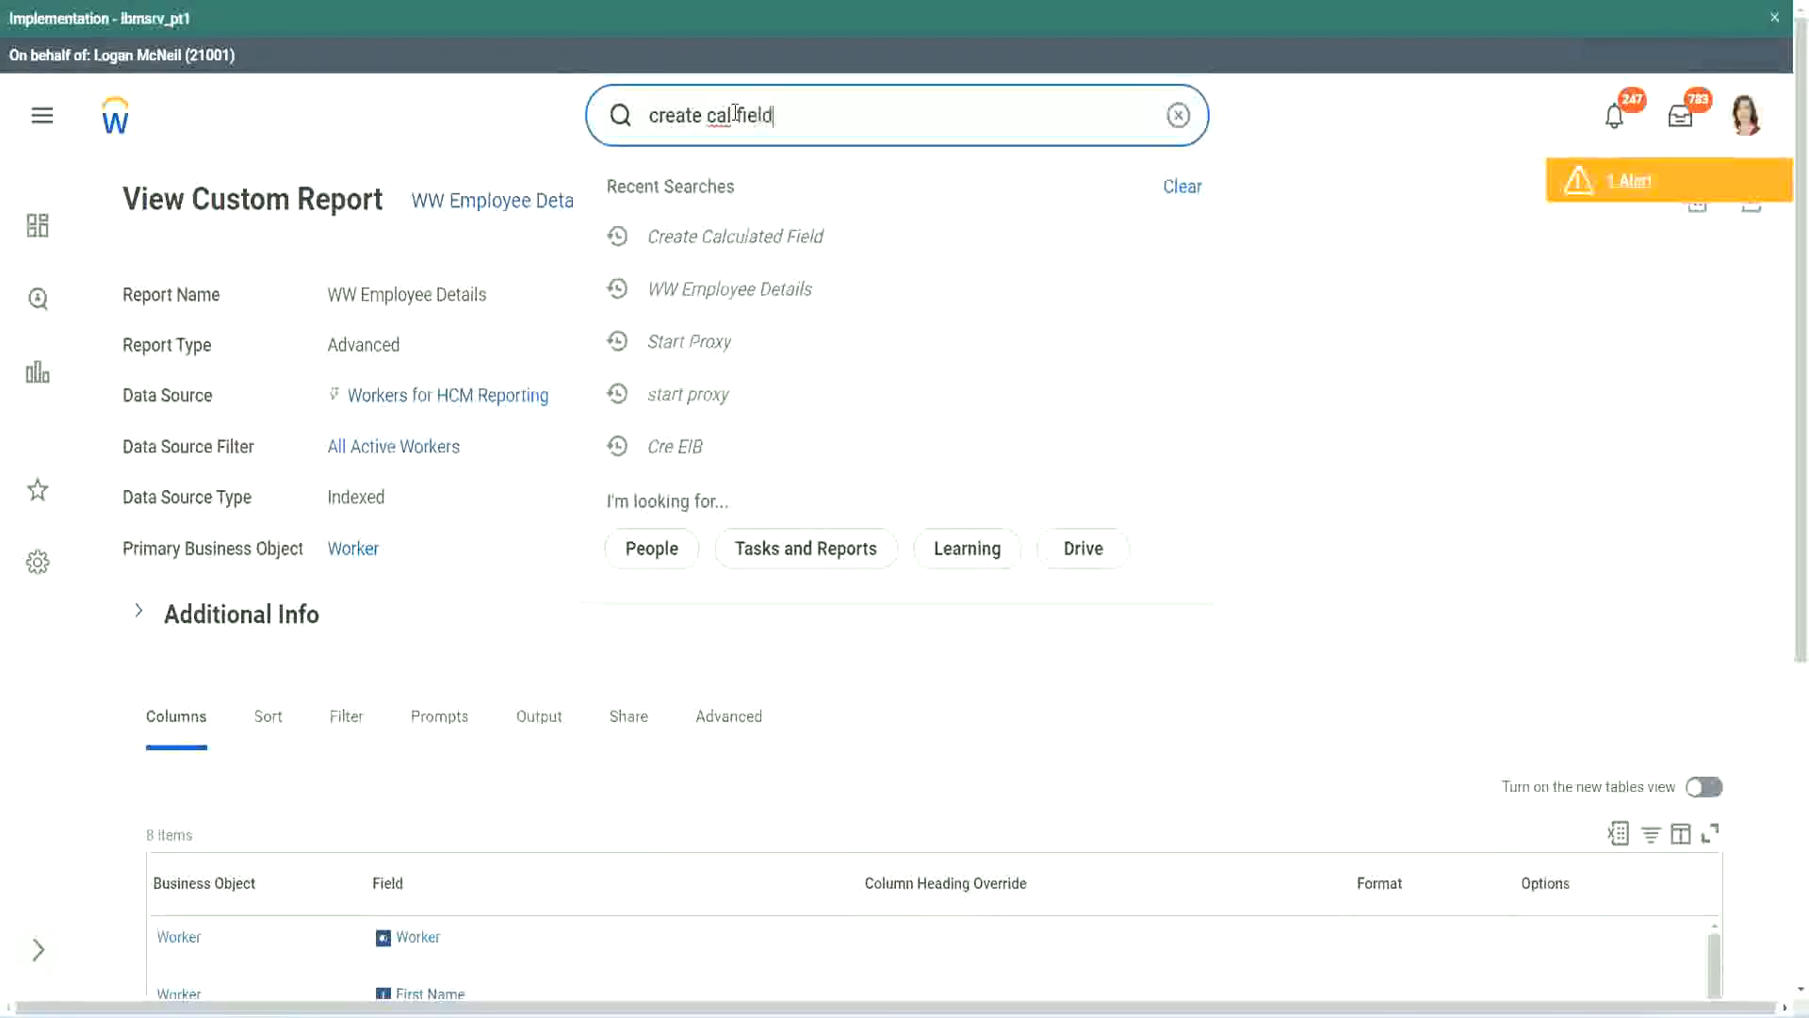
left_click(756, 194)
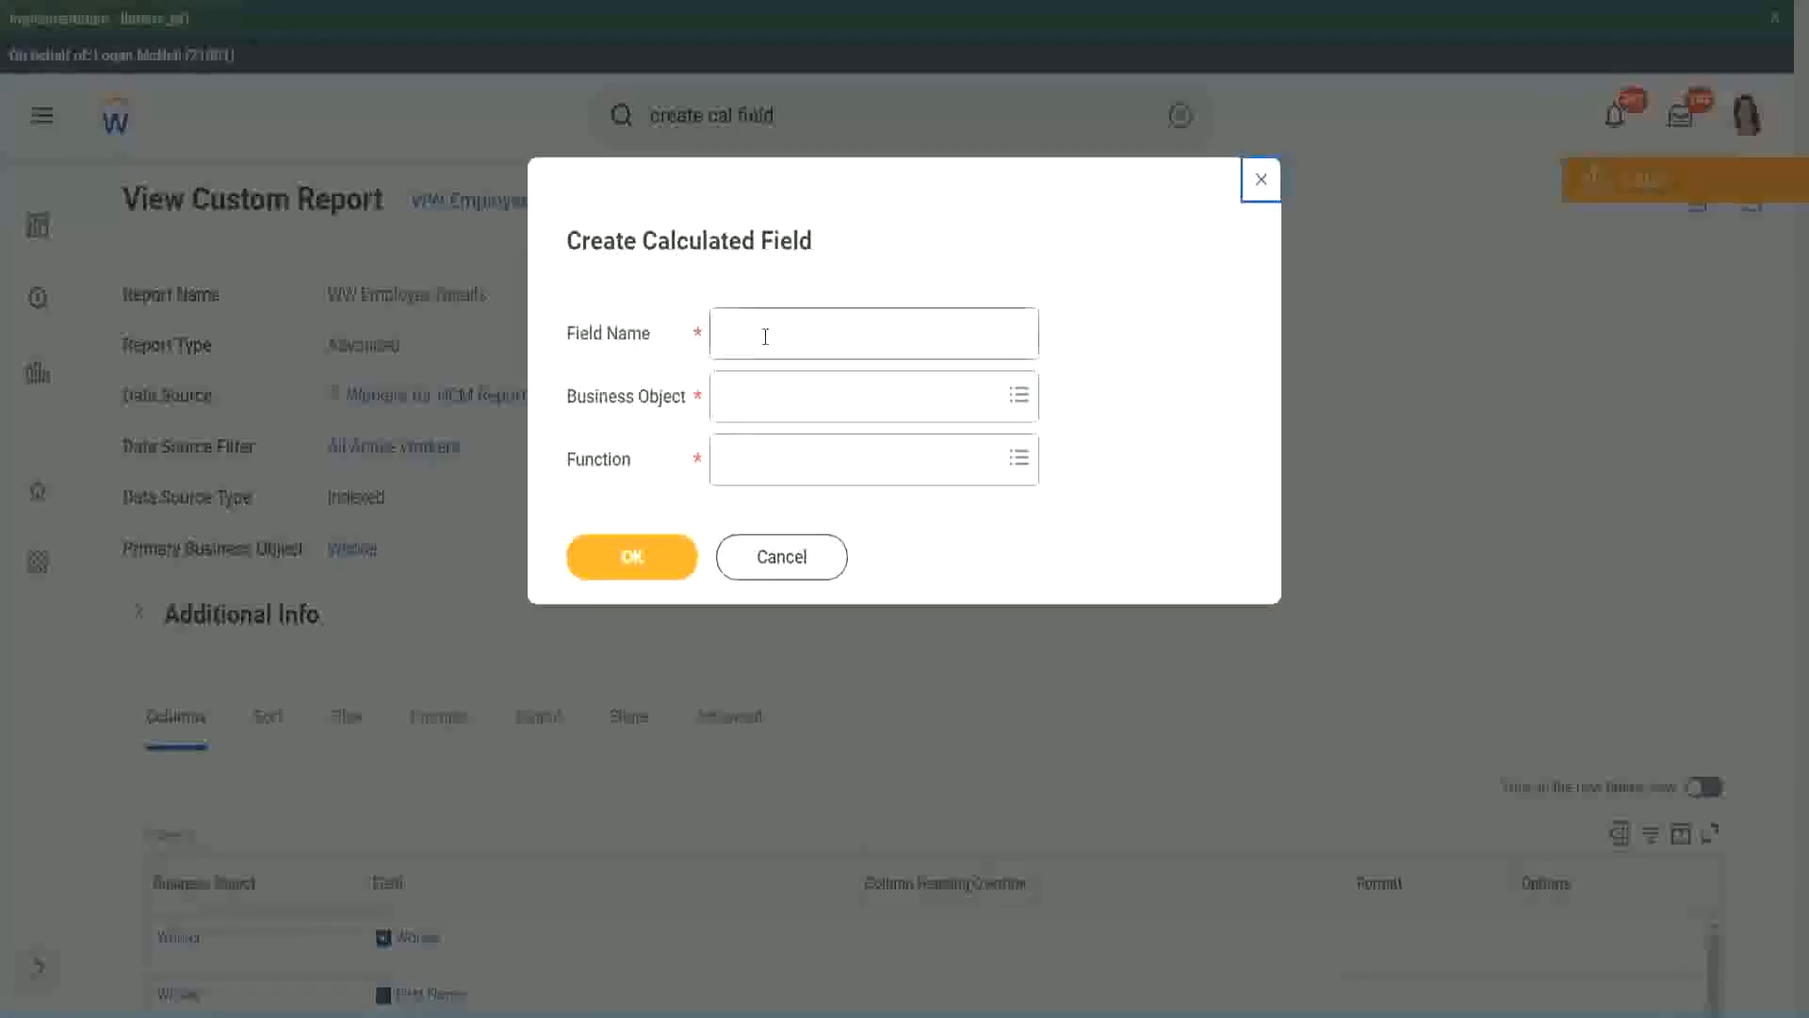
Step: Paste the copied name as the Field Name and insert "Bands" after "CF-WW-Eval Exp"
left_click(765, 334)
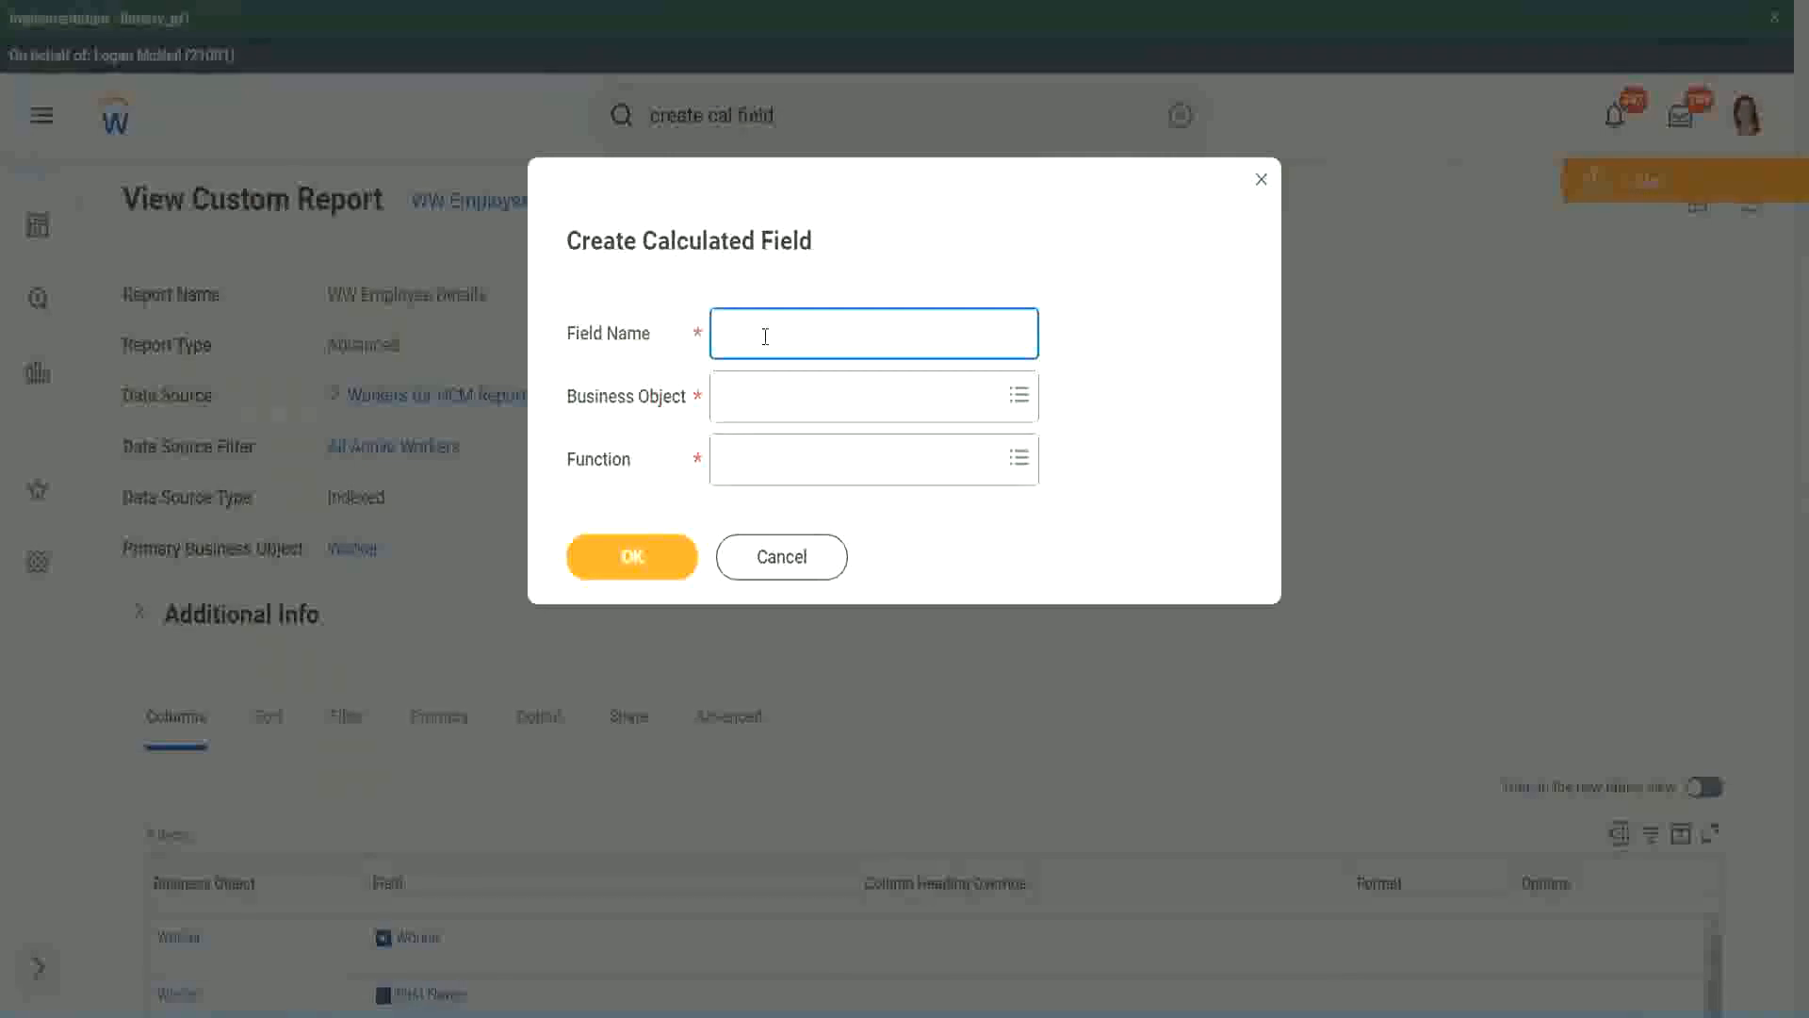
key("ctrl+v")
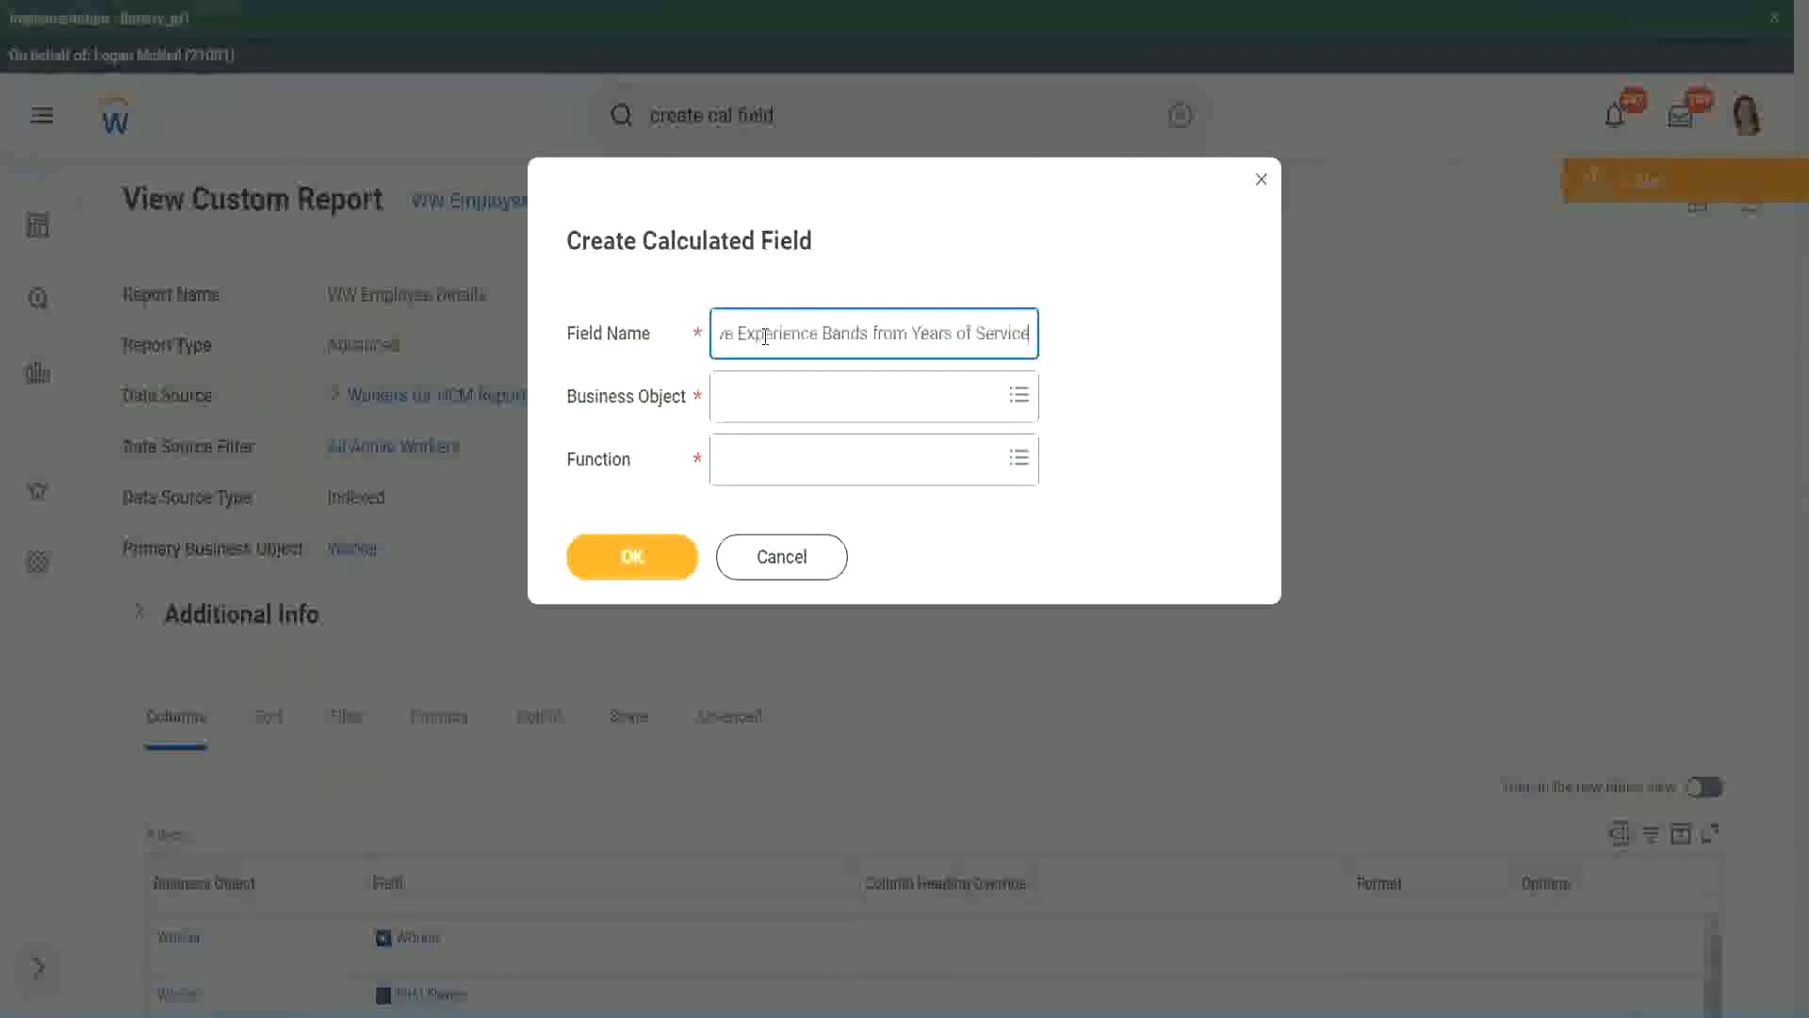
left_click_drag(803, 331, 659, 303)
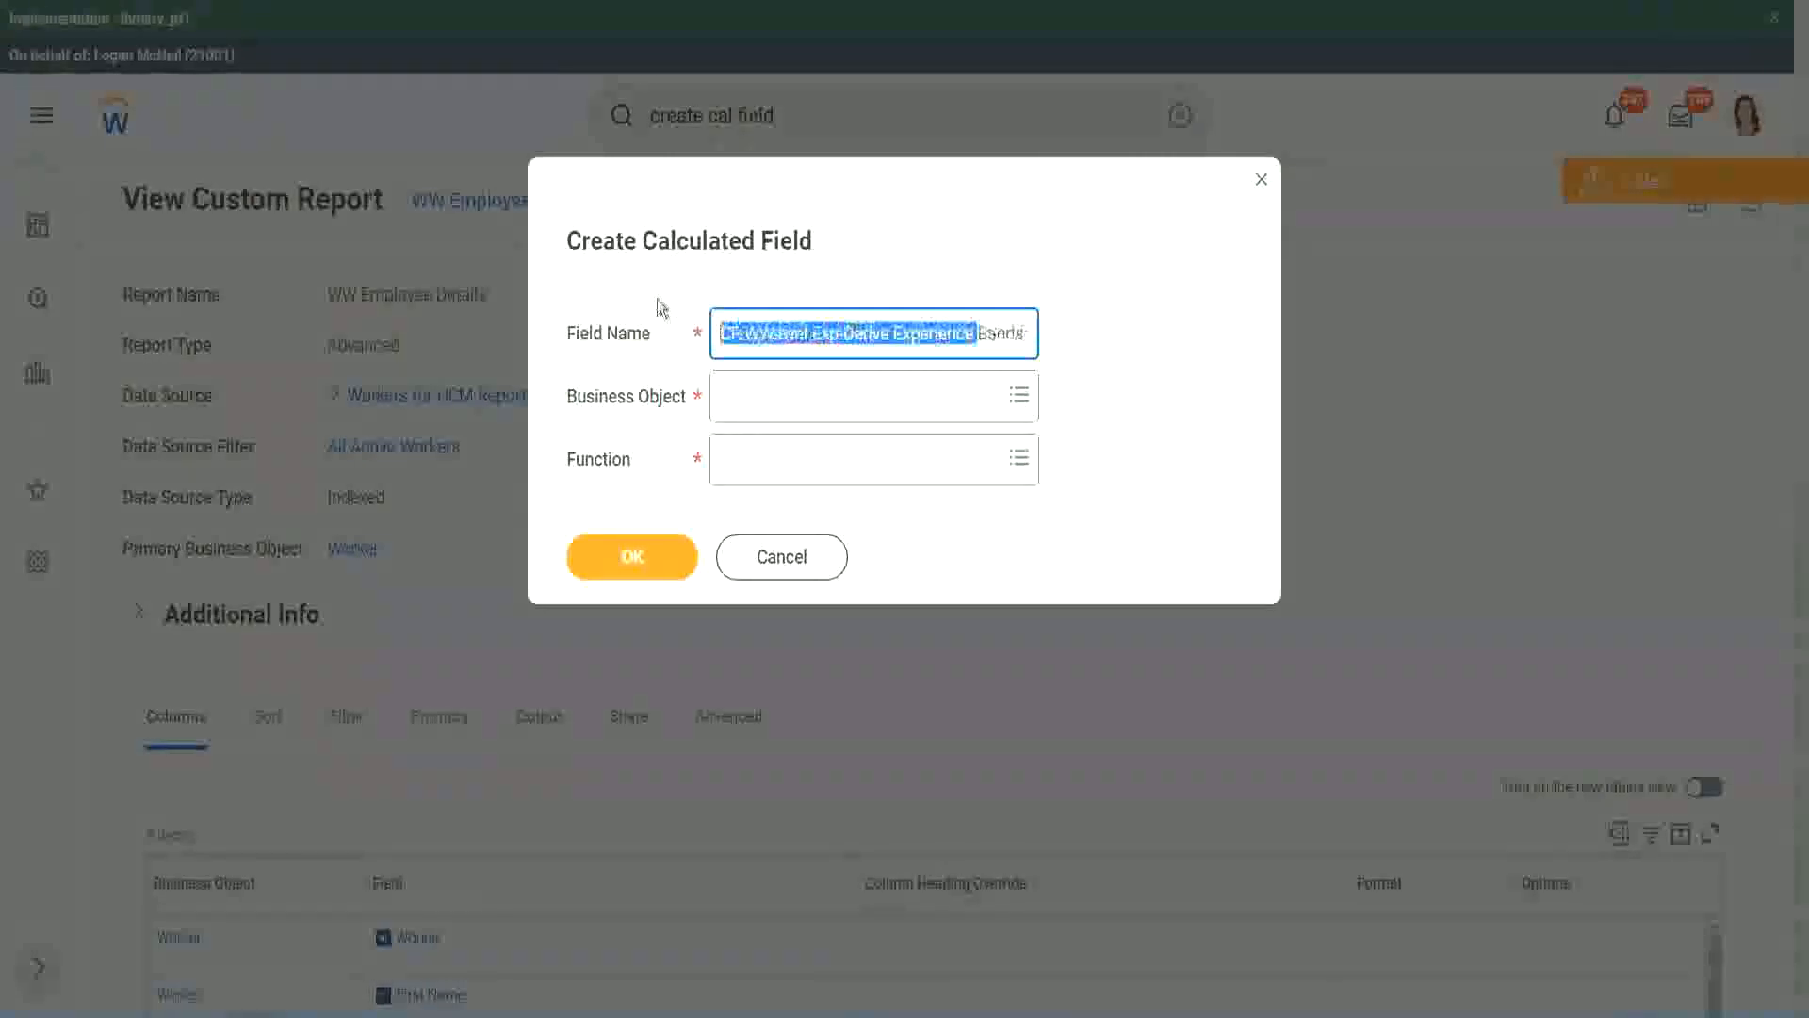
left_click(822, 336)
double_click(824, 337)
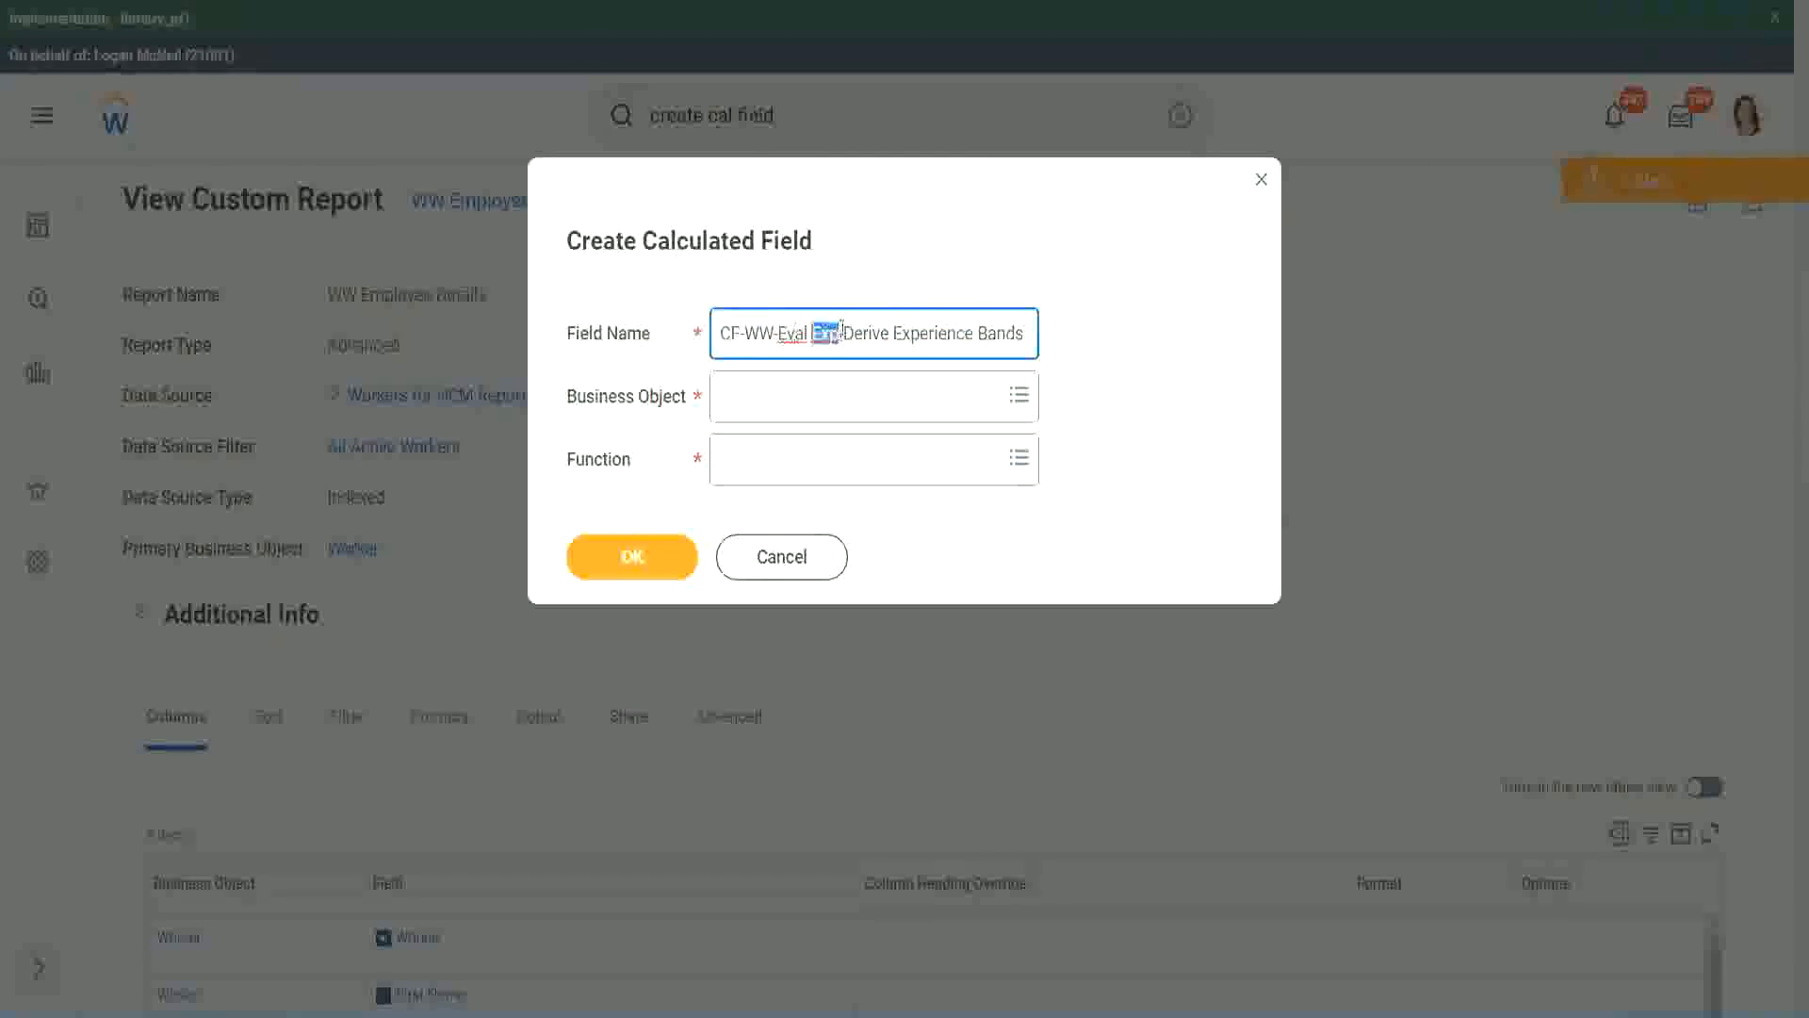
left_click(838, 332)
type("bands")
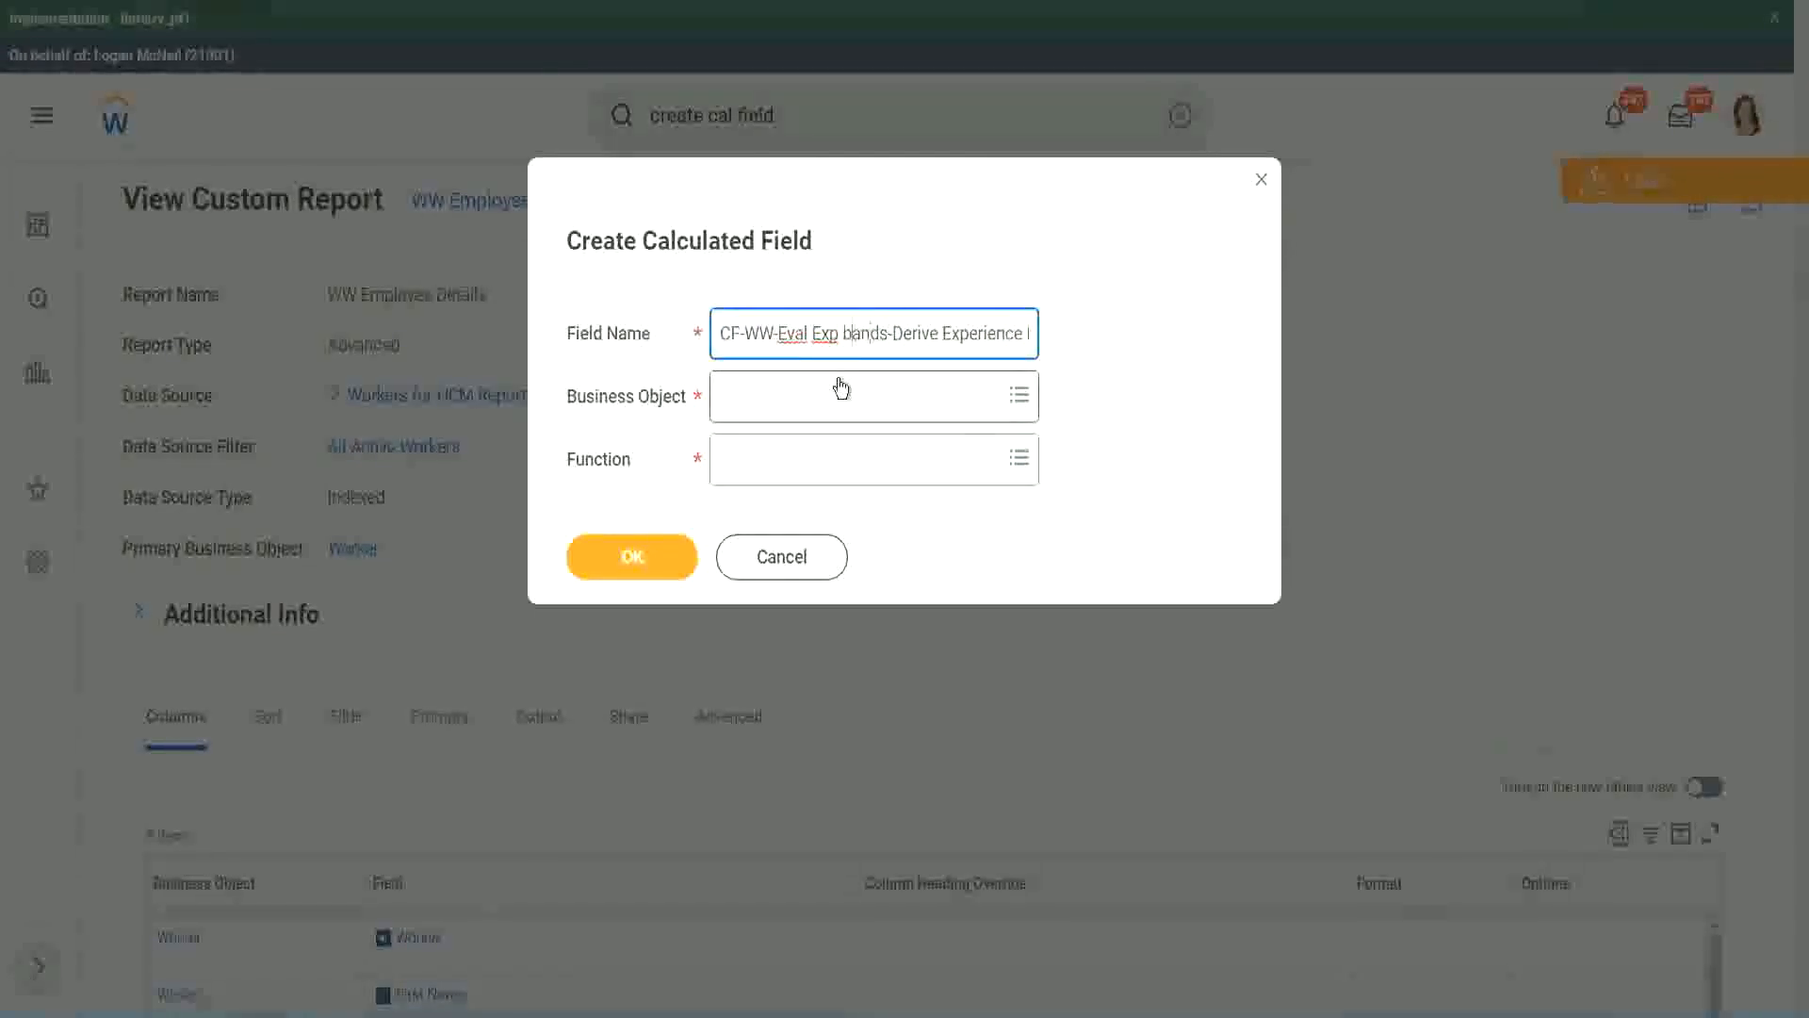
key("Left")
key("Left")
key("Left")
key("Left")
key("shift+Left")
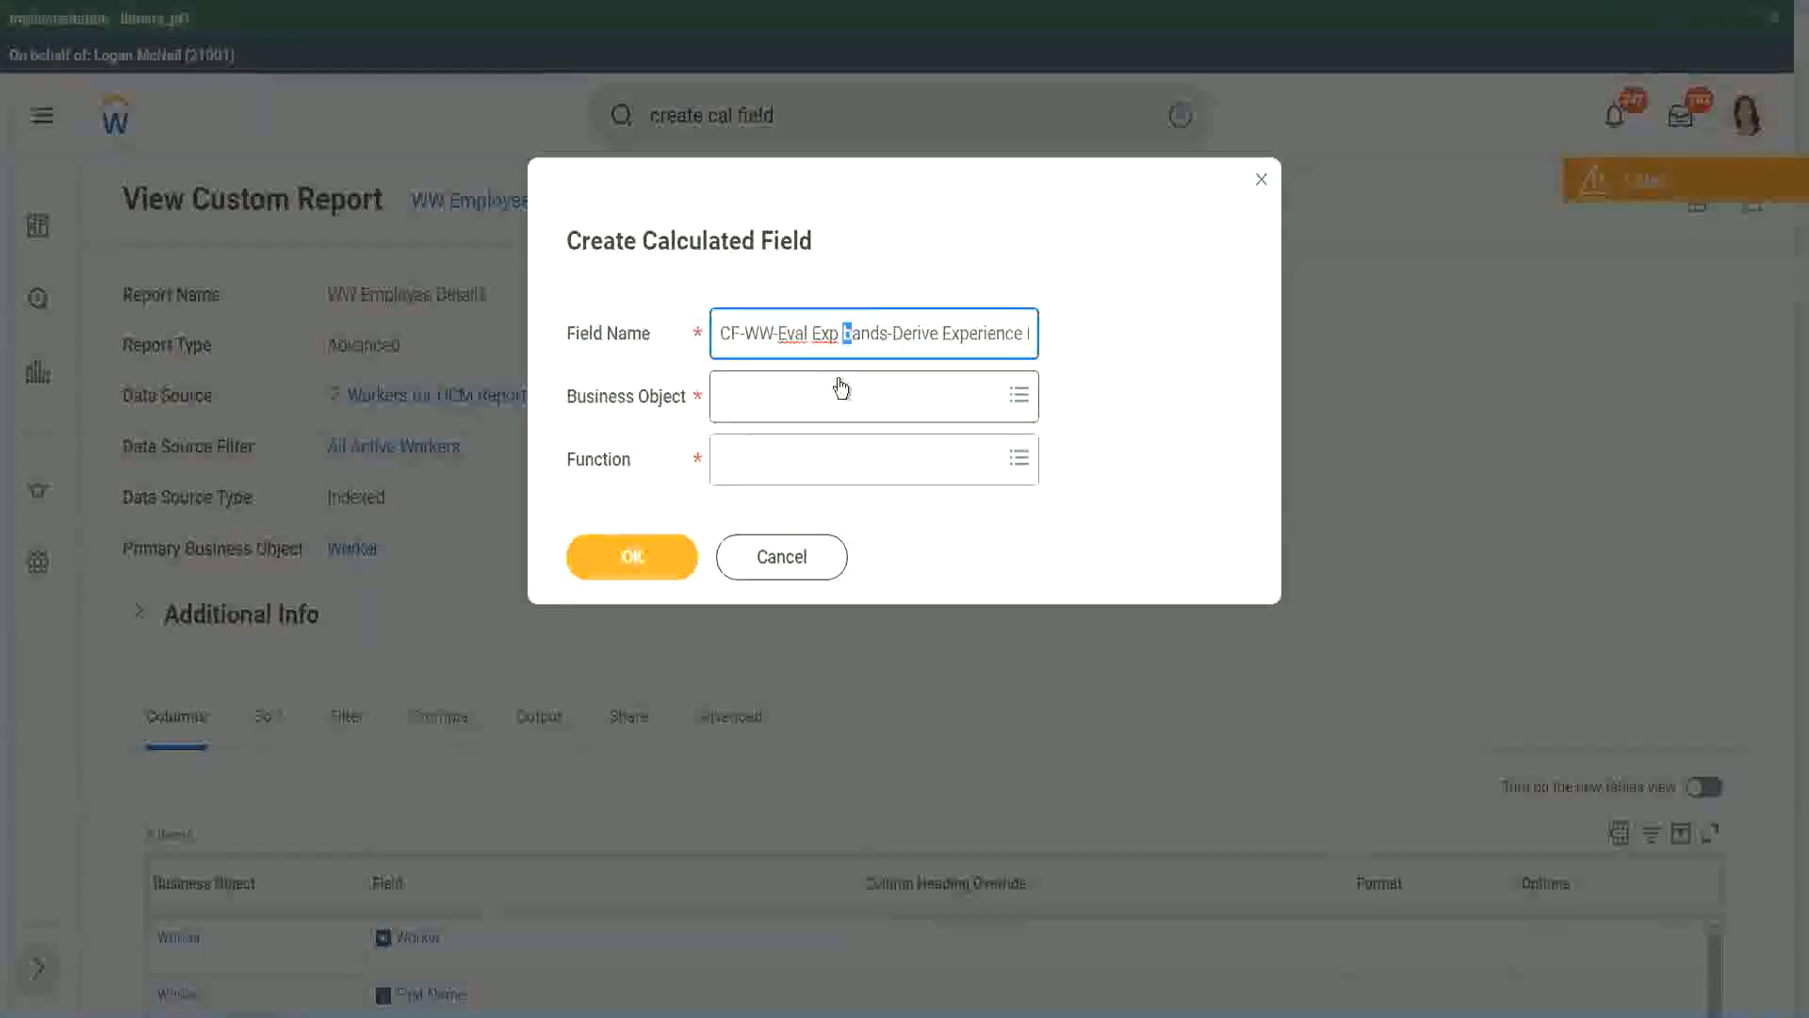
type("B")
key("Right")
key("Right")
key("Right")
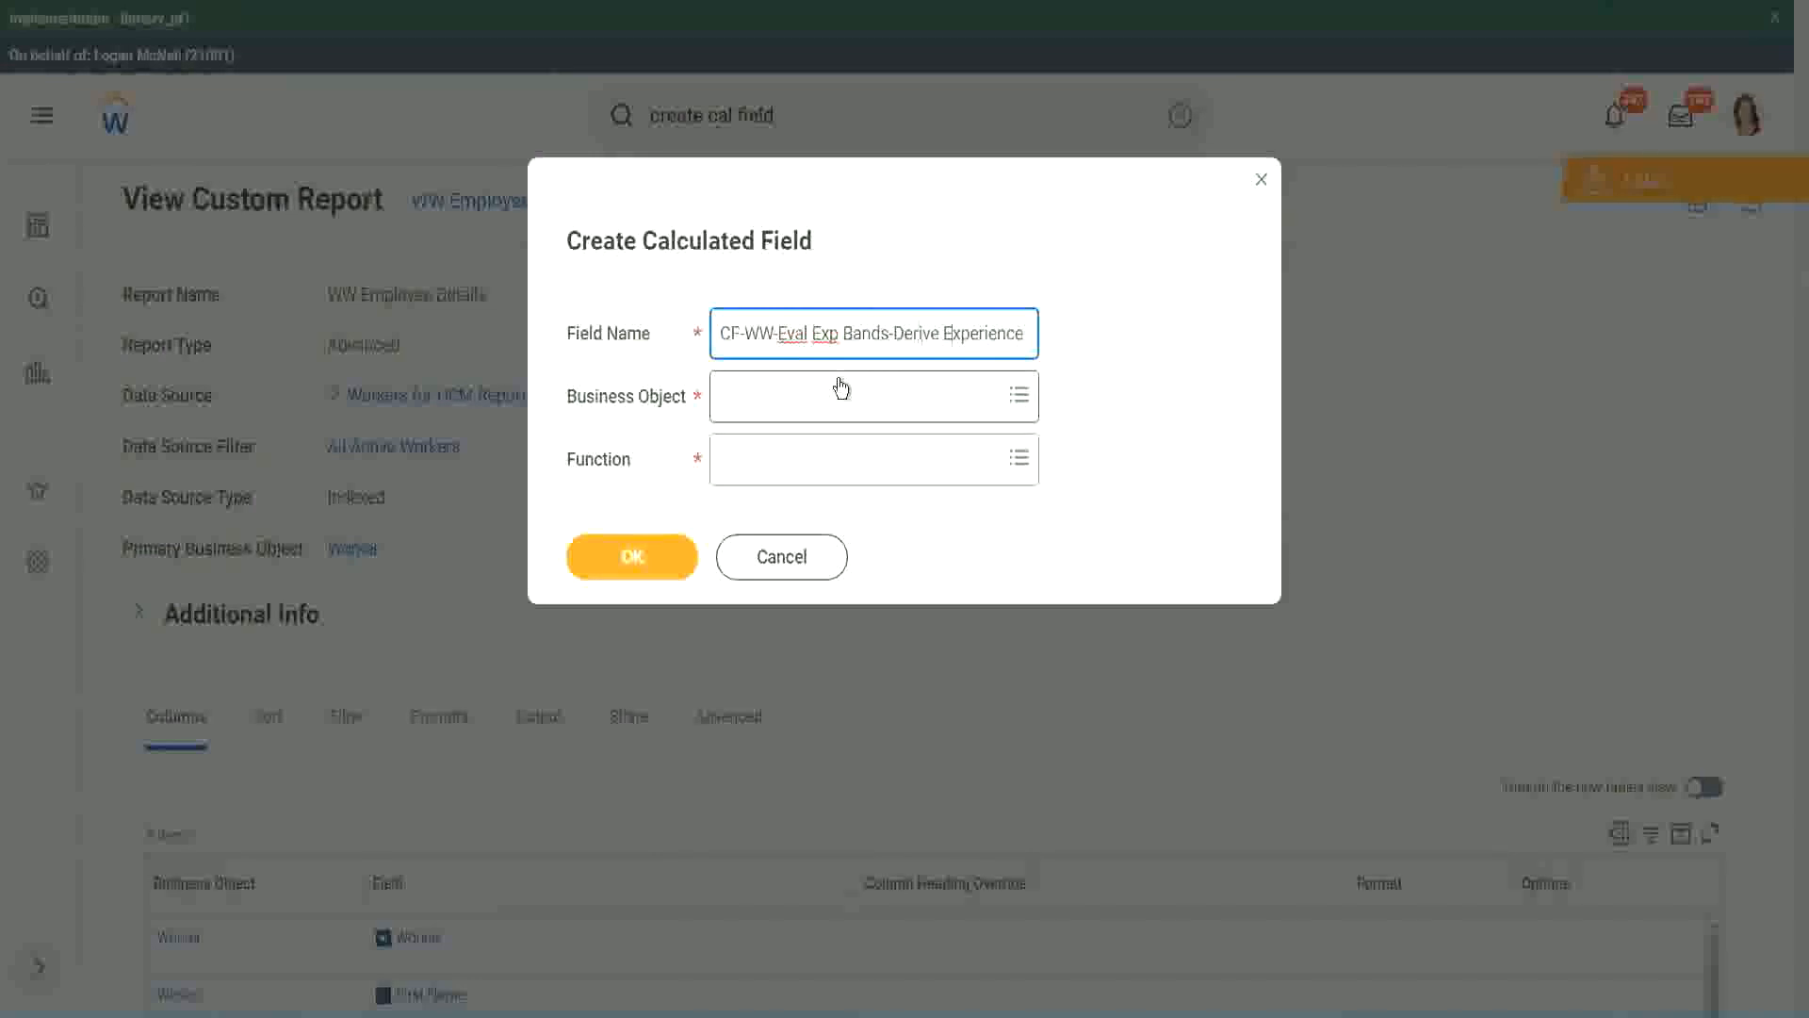
Step: Replace "Derive" with "Determine" in the Field Name, keeping "Experience Bands from Years of Service" after it
key("End")
type("s from Years of")
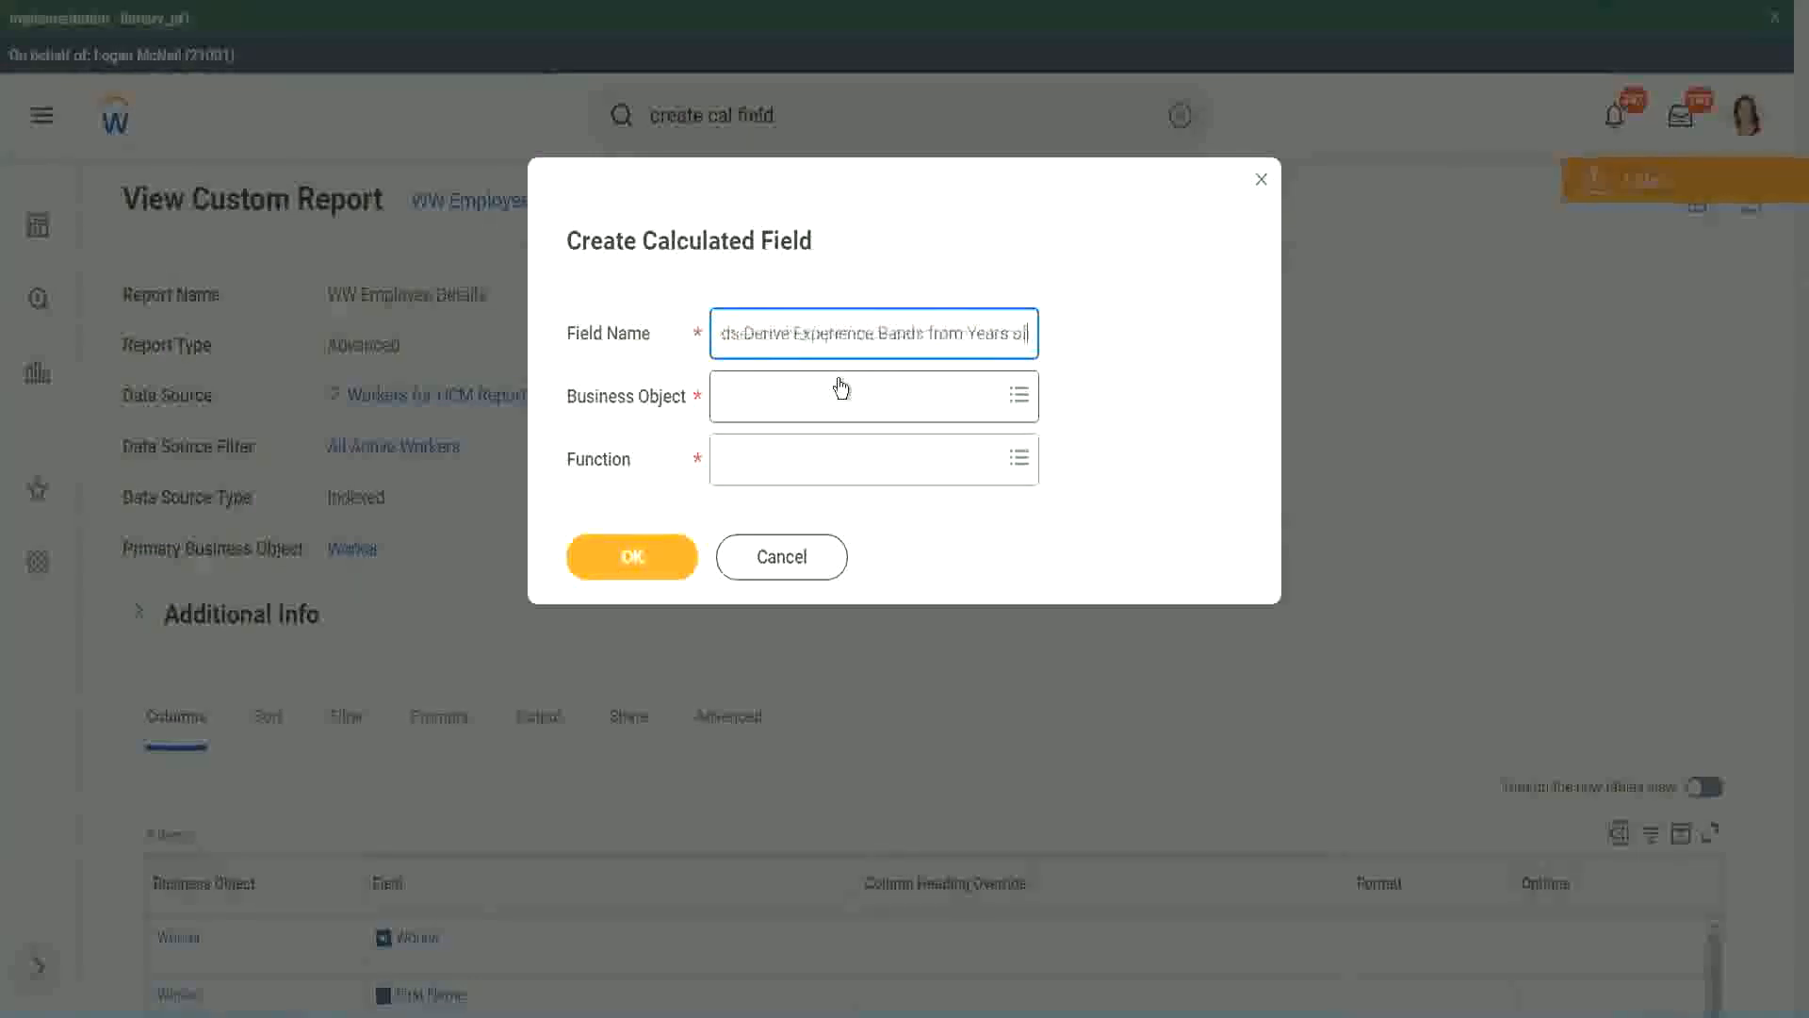
key("Left")
key("Left")
key("Left")
key("Left")
key("Left")
key("Left")
key("Left")
key("Left")
key("Left")
key("Left")
key("Left")
key("Left")
key("Left")
key("Left")
key("Left")
key("Left")
key("Left")
key("Left")
key("Left")
key("Left")
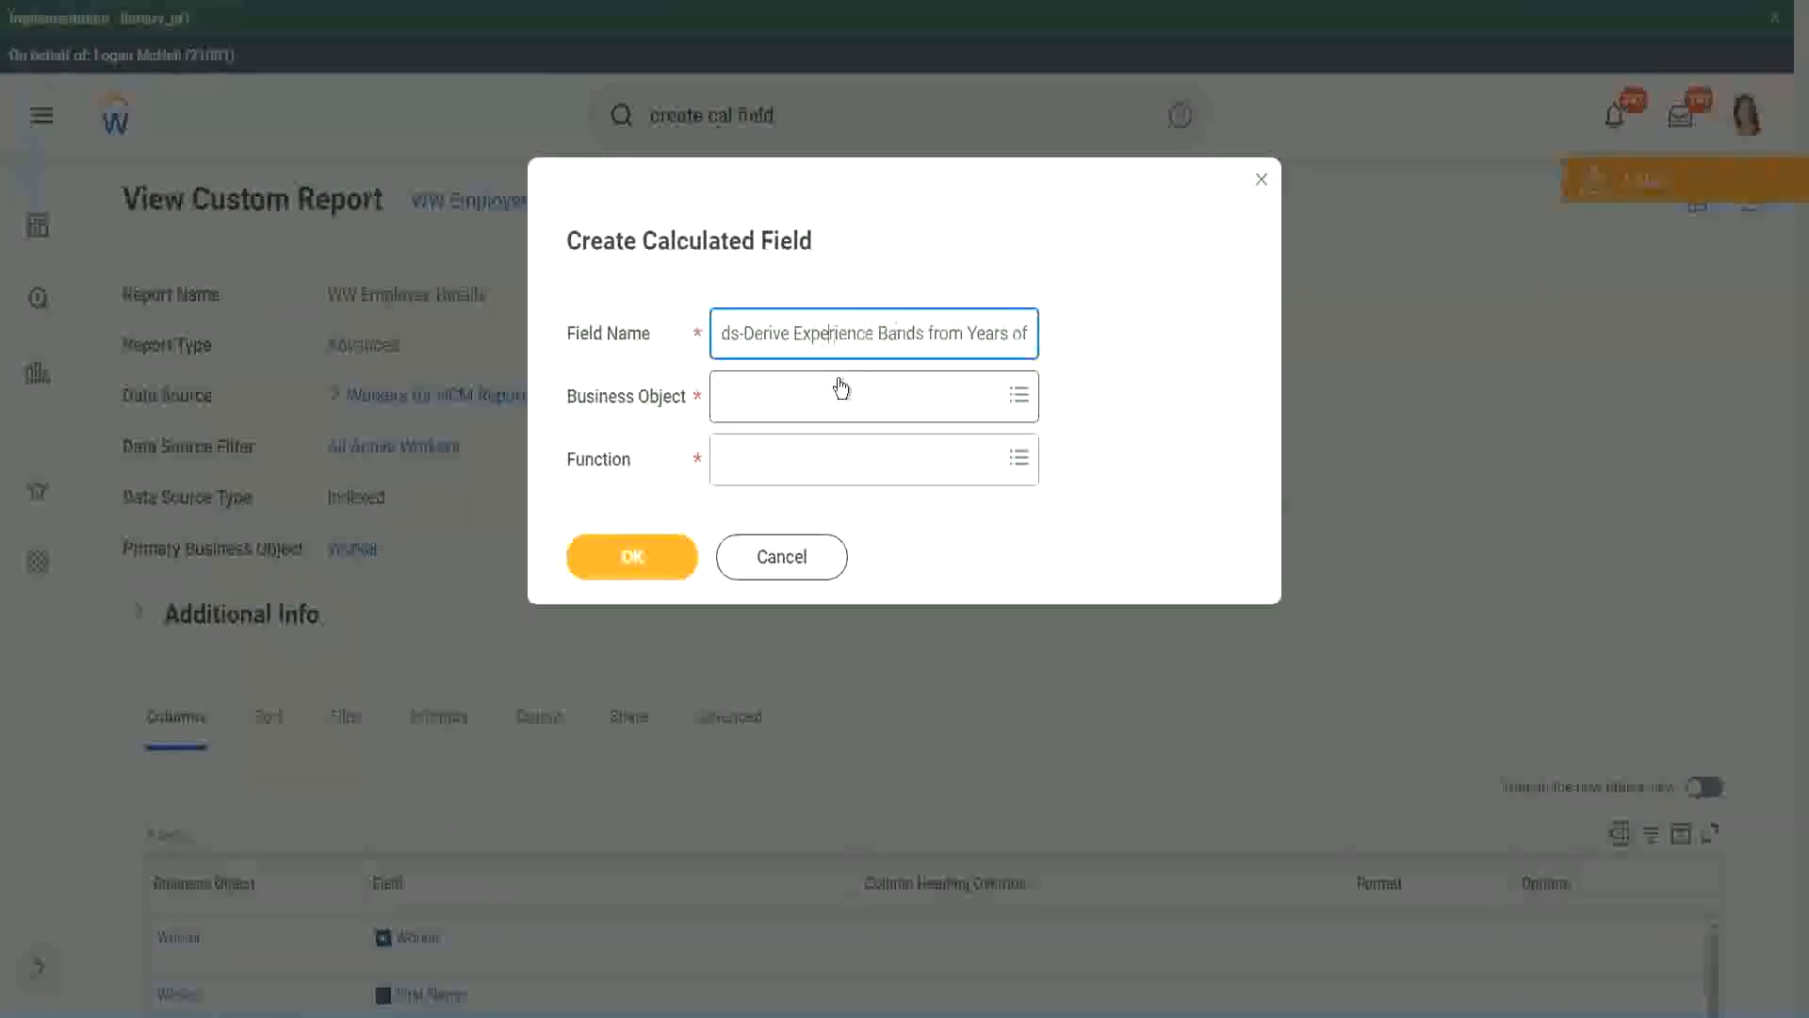
key("shift+Left")
key("shift+Left")
key("shift+Left")
key("shift+Left")
key("shift+Left")
key("shift+Left")
type("Determine")
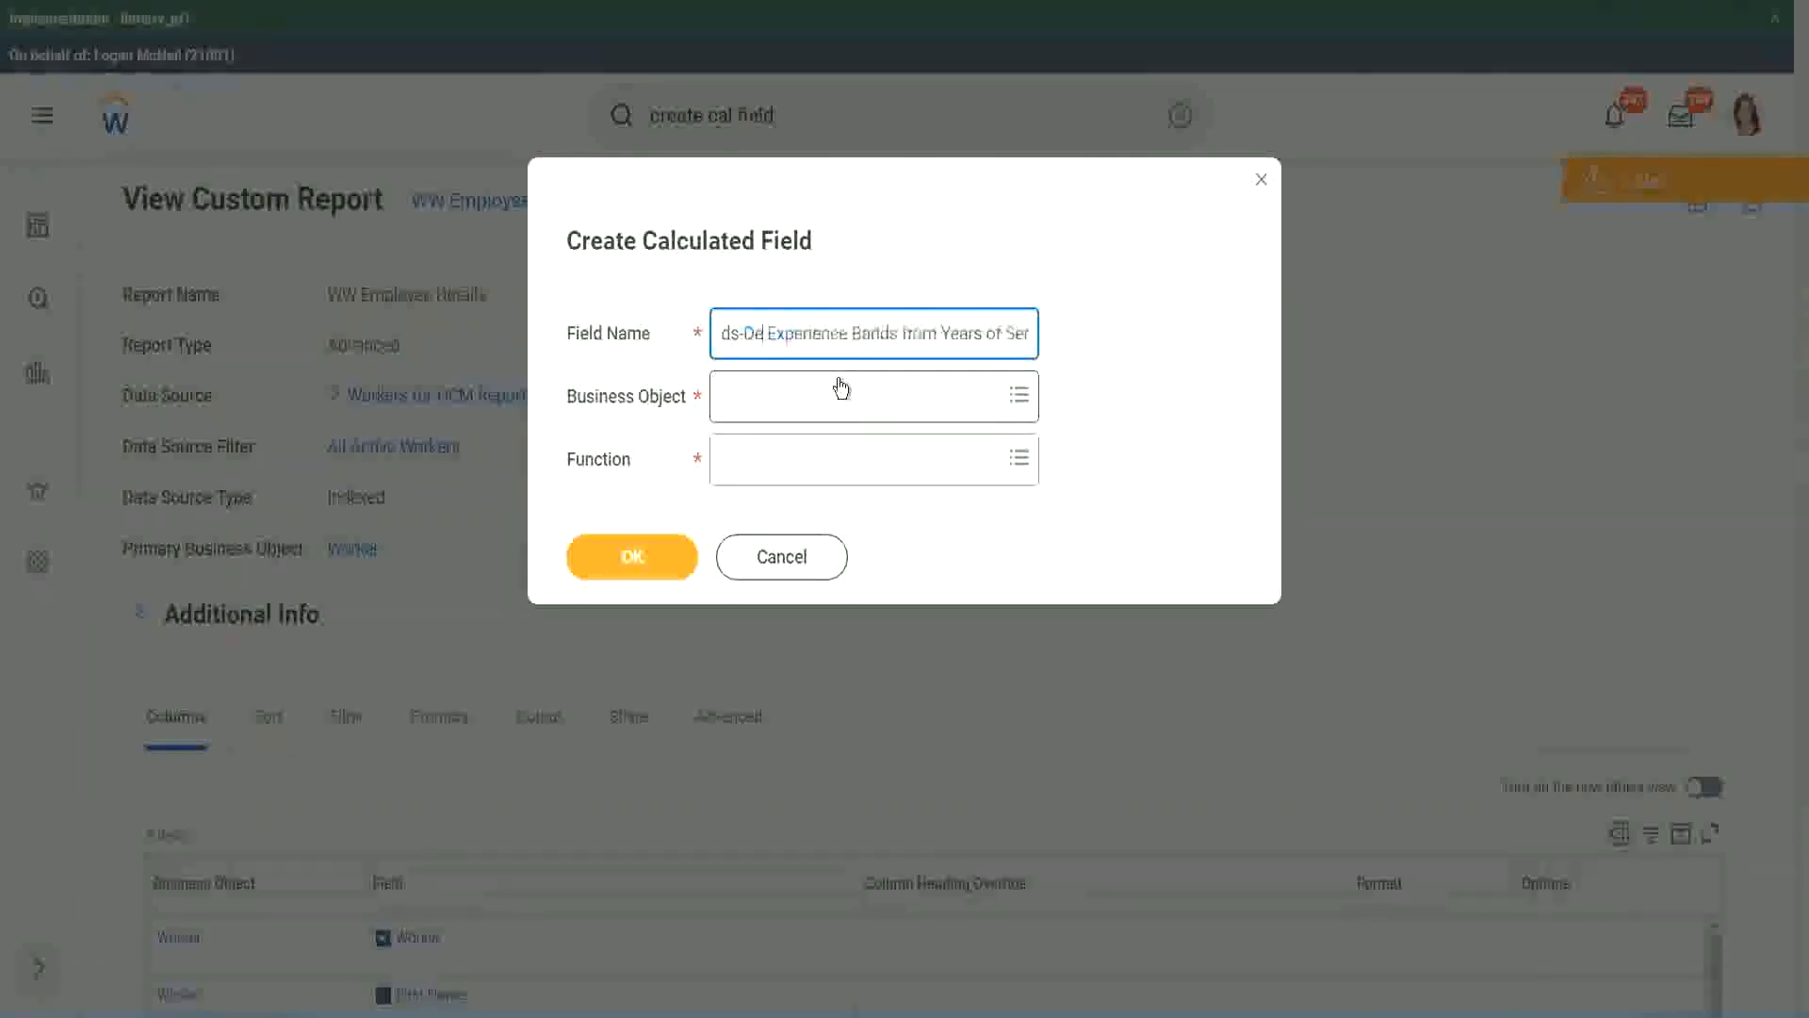
key("ctrl+Right")
key("ctrl+Right")
key("ctrl+Right")
key("ctrl+Right")
key("ctrl+Right")
key("ctrl+Right")
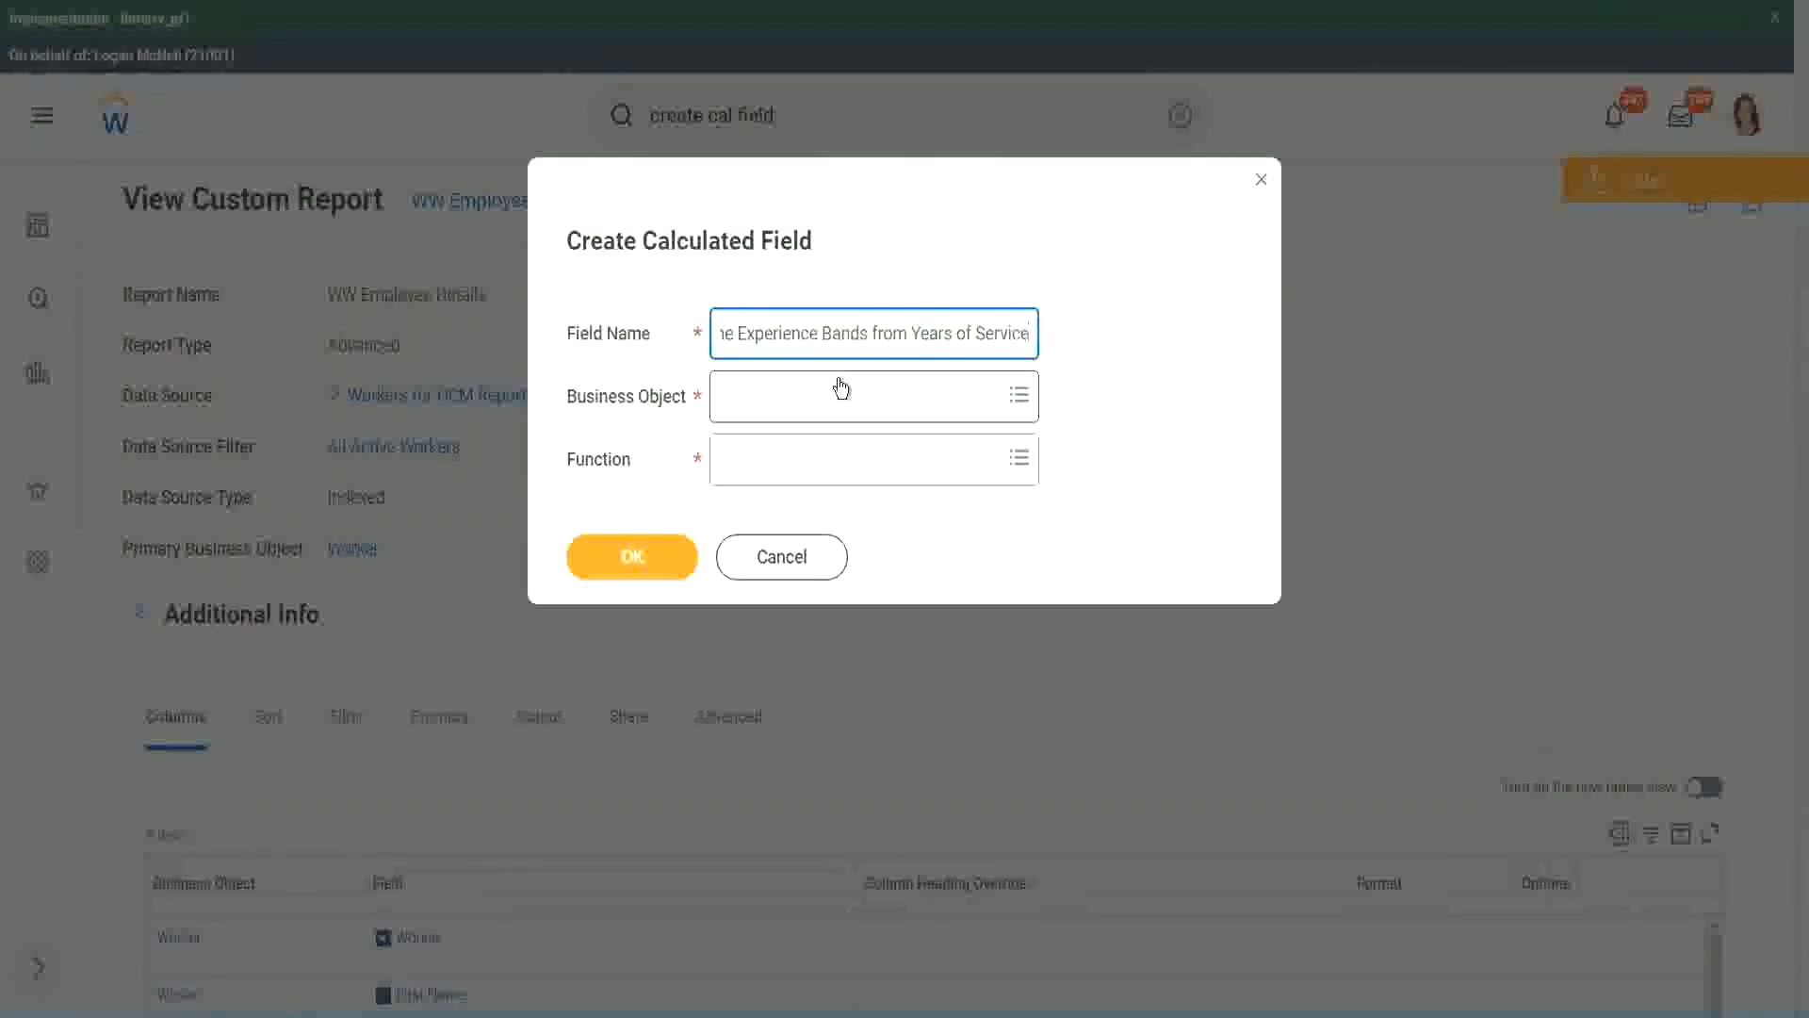
Step: Set the new calculated field's Business Object to Worker and its Function to Evaluate Expression Band
left_click(805, 398)
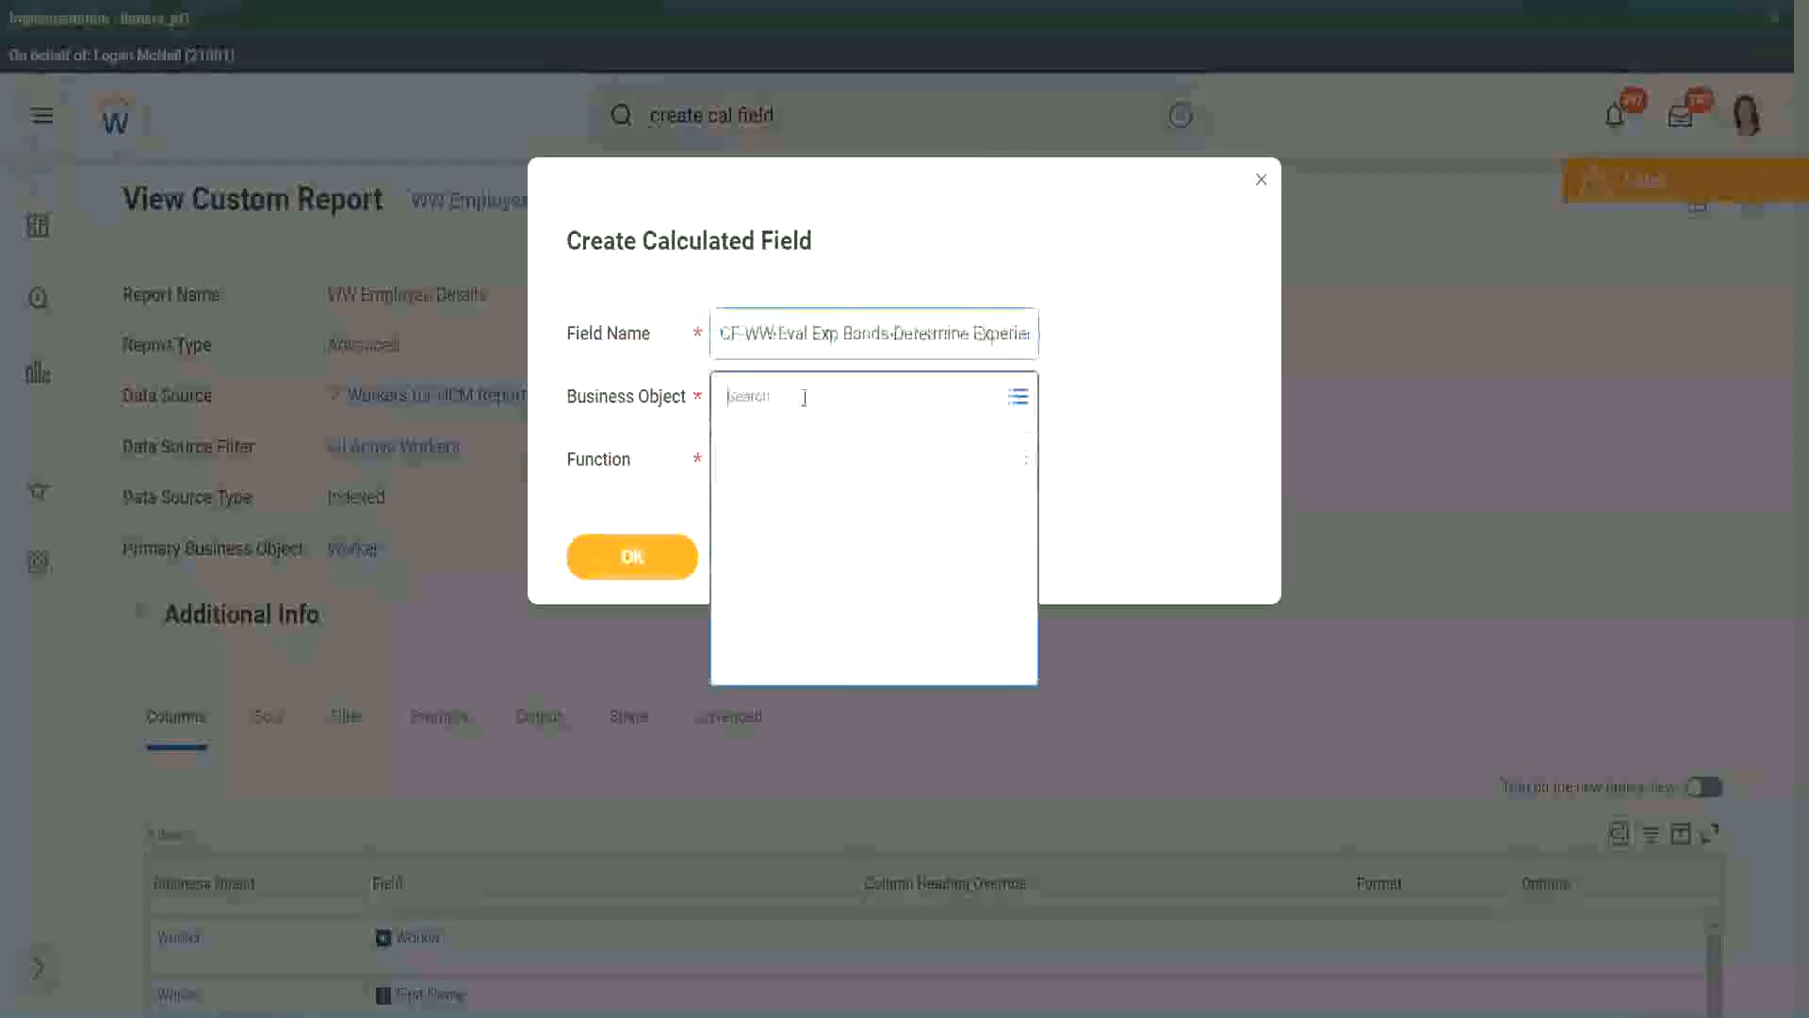
type("worker")
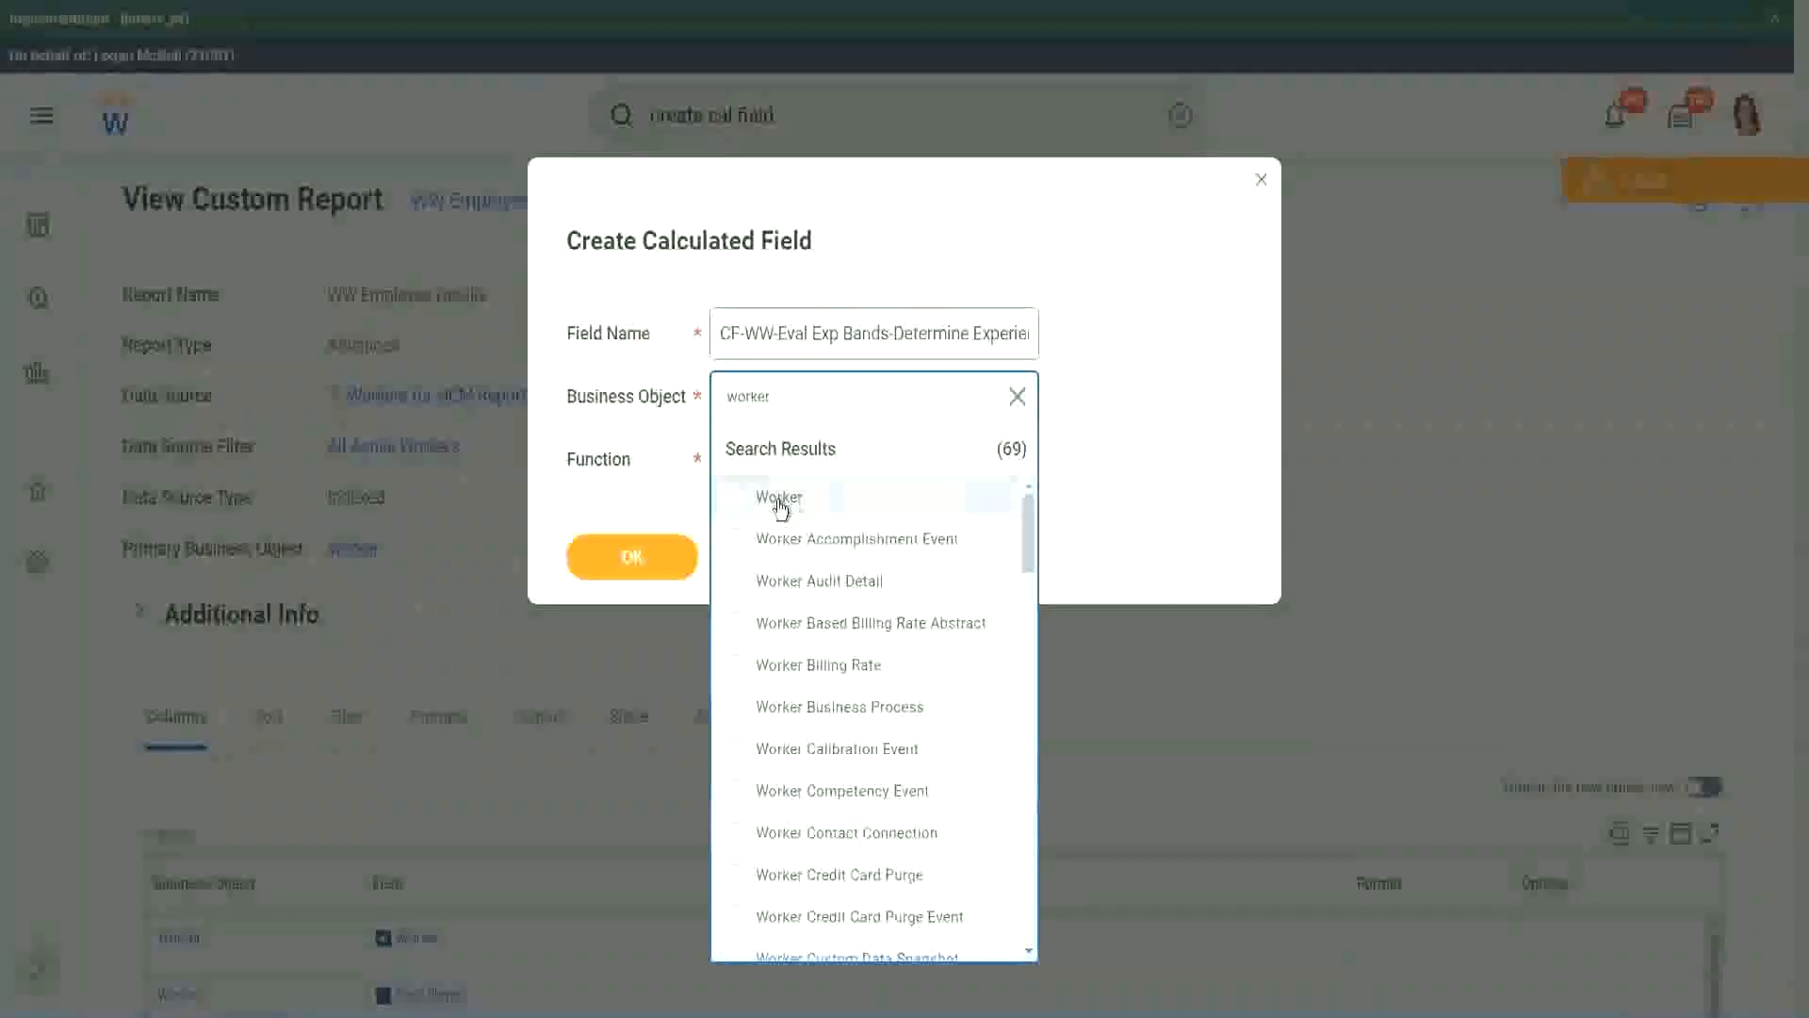
left_click(780, 499)
left_click(764, 458)
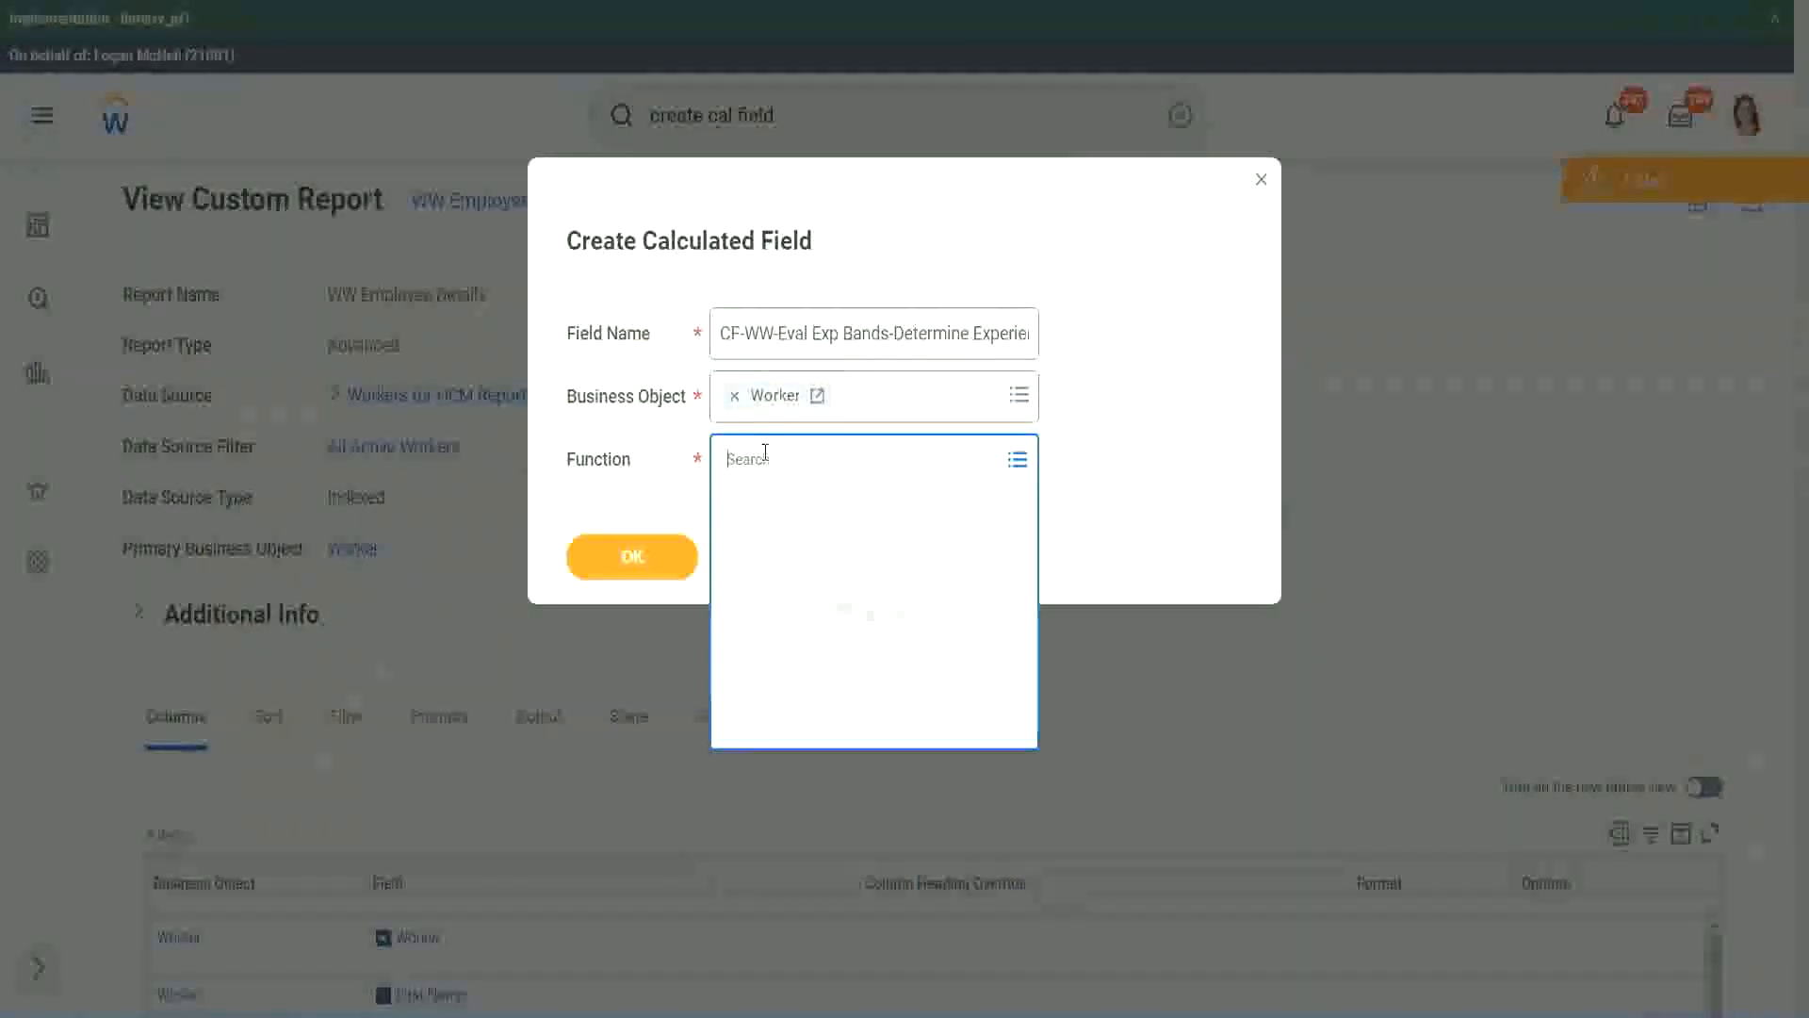
type("eval ex")
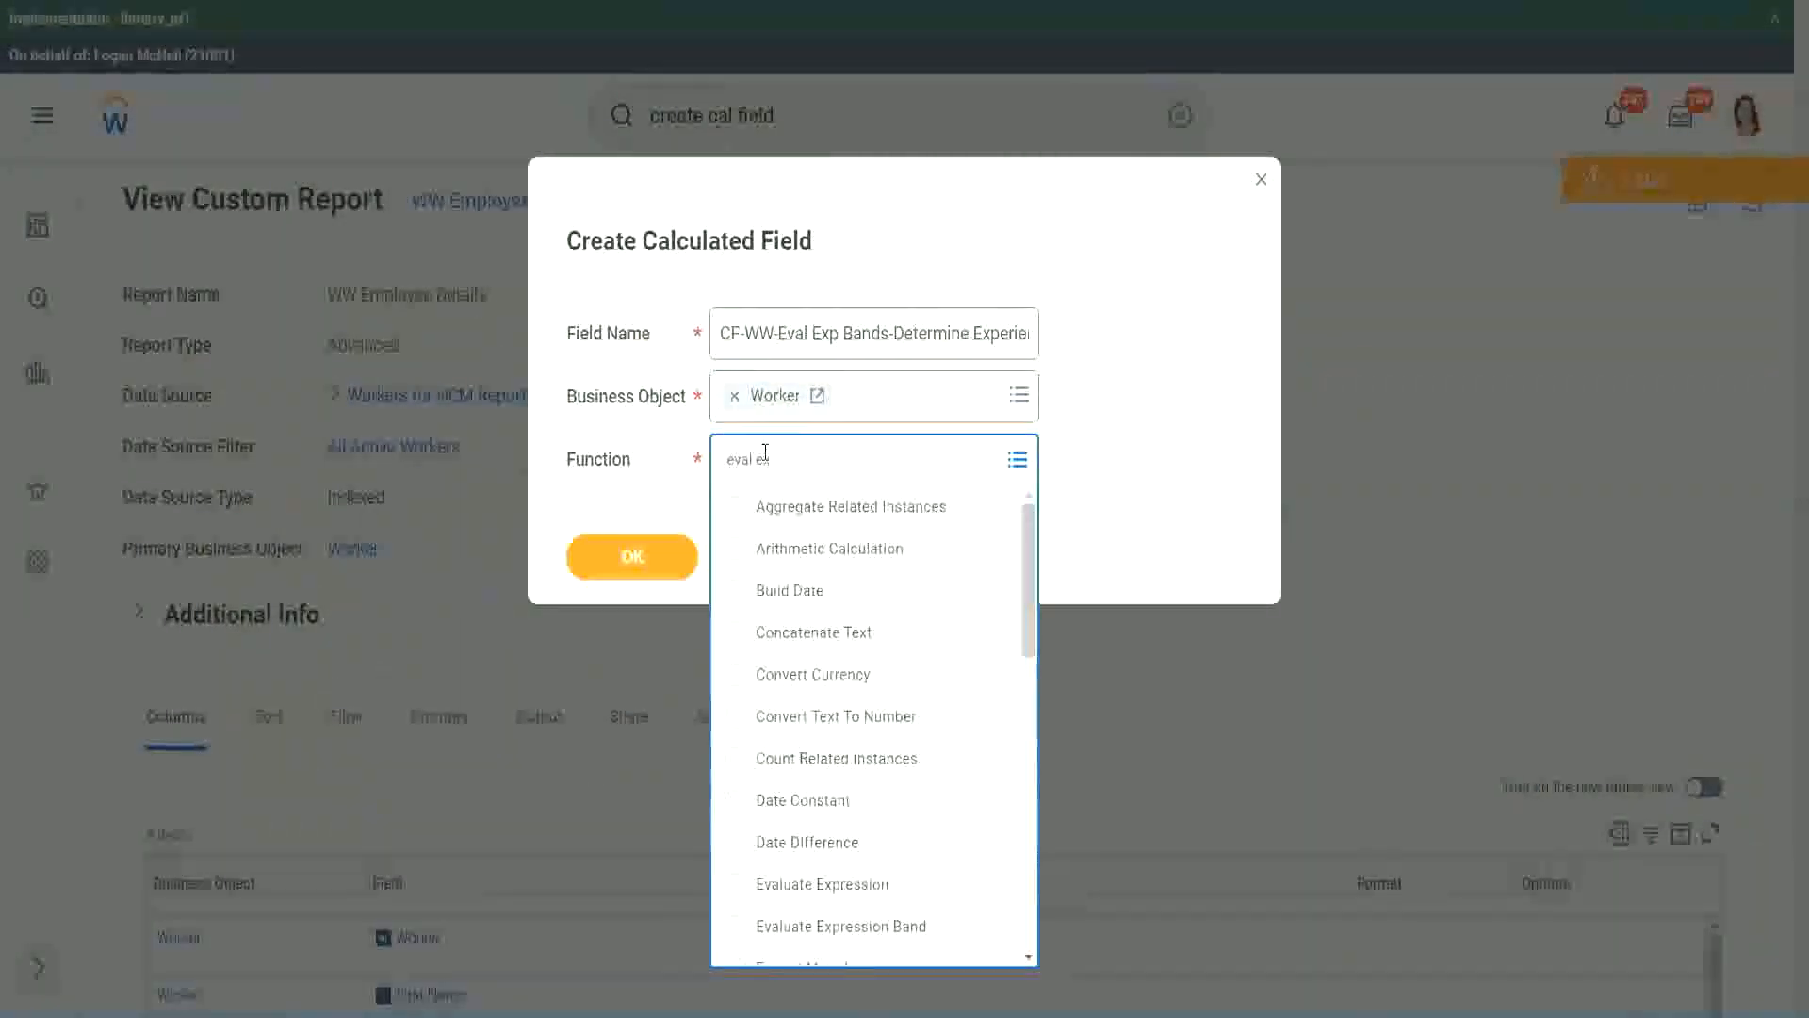
type("p")
key("Return")
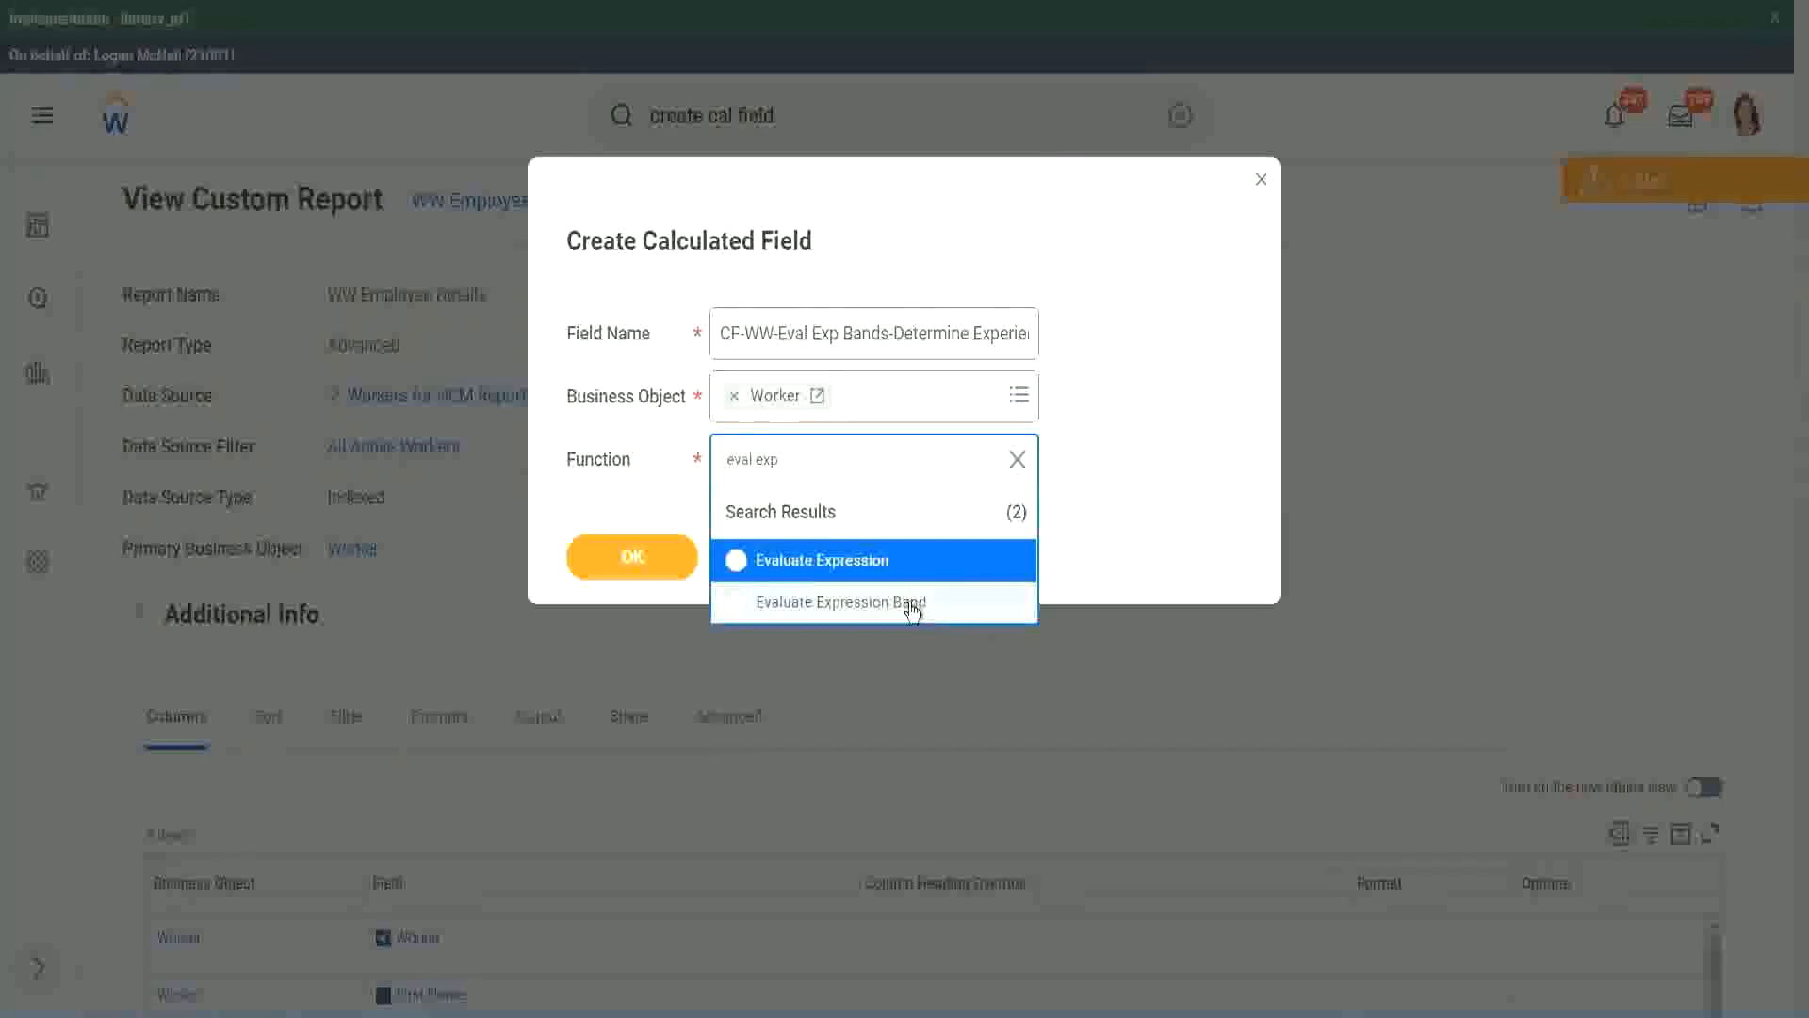
left_click(912, 608)
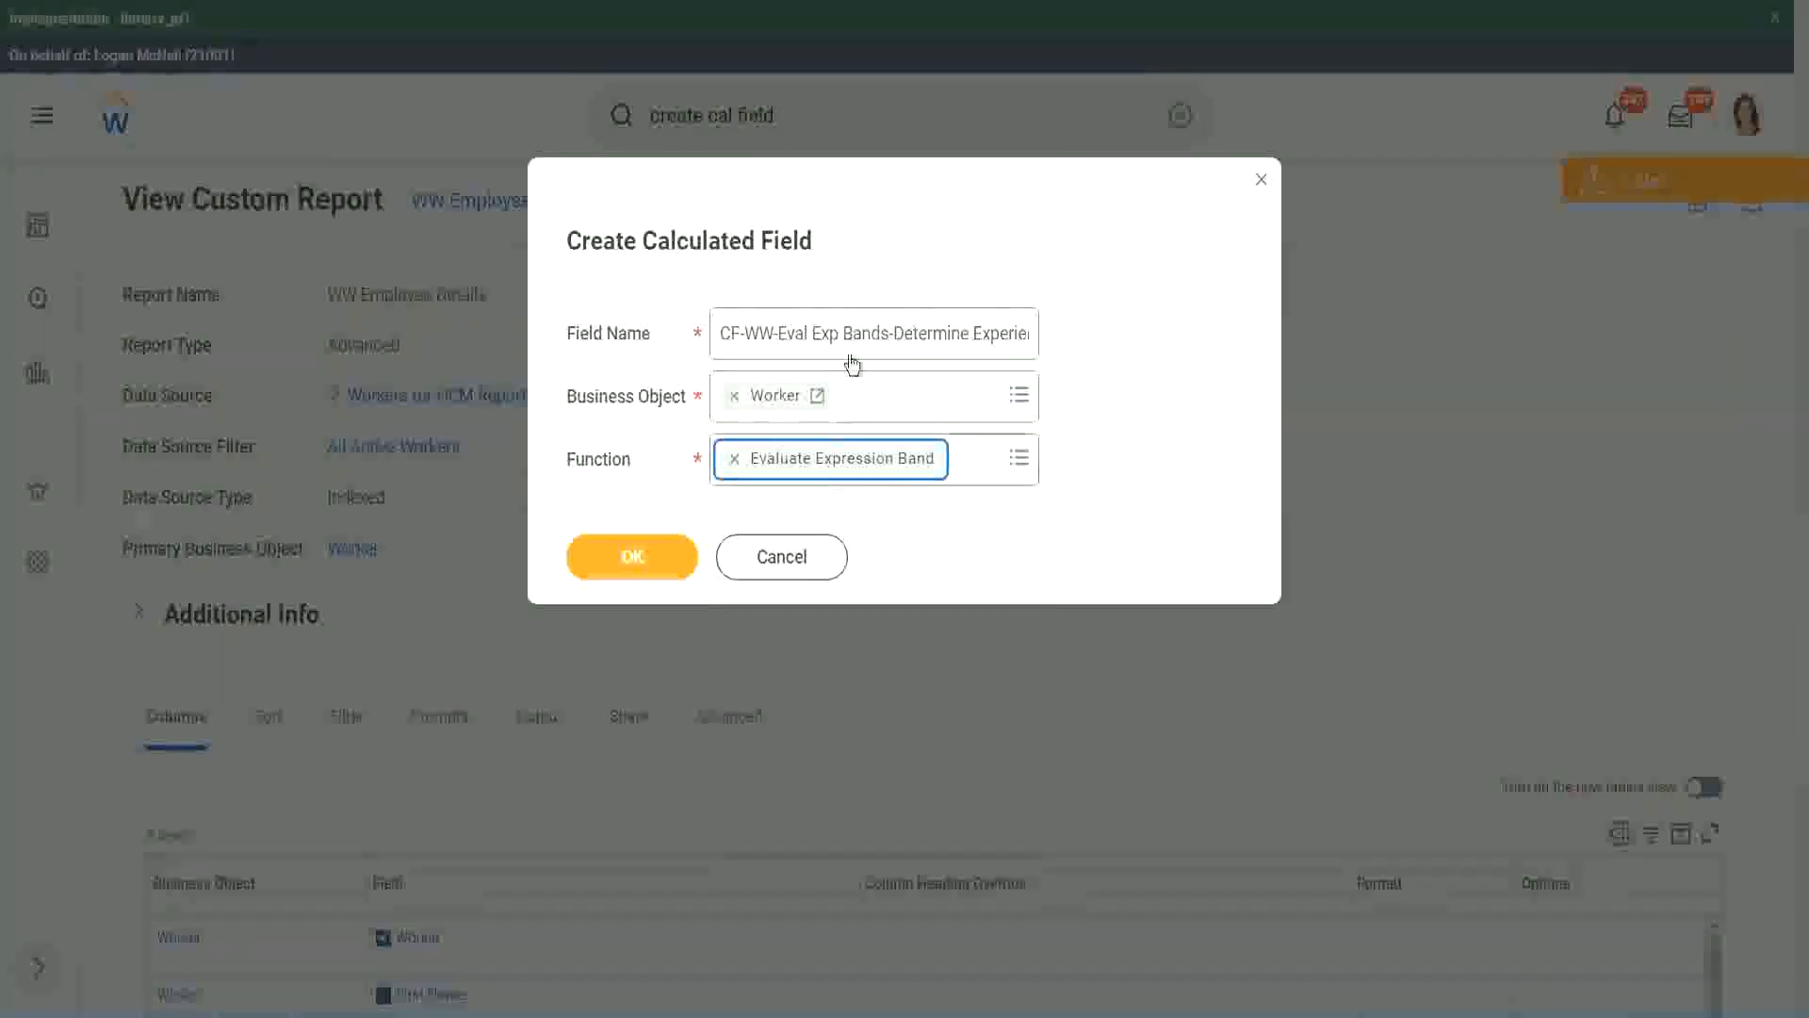
Step: Change "Bands" to "Band" after "CF-WW-Eval Exp" in the Field Name and proceed to the calculation definition
left_click(888, 333)
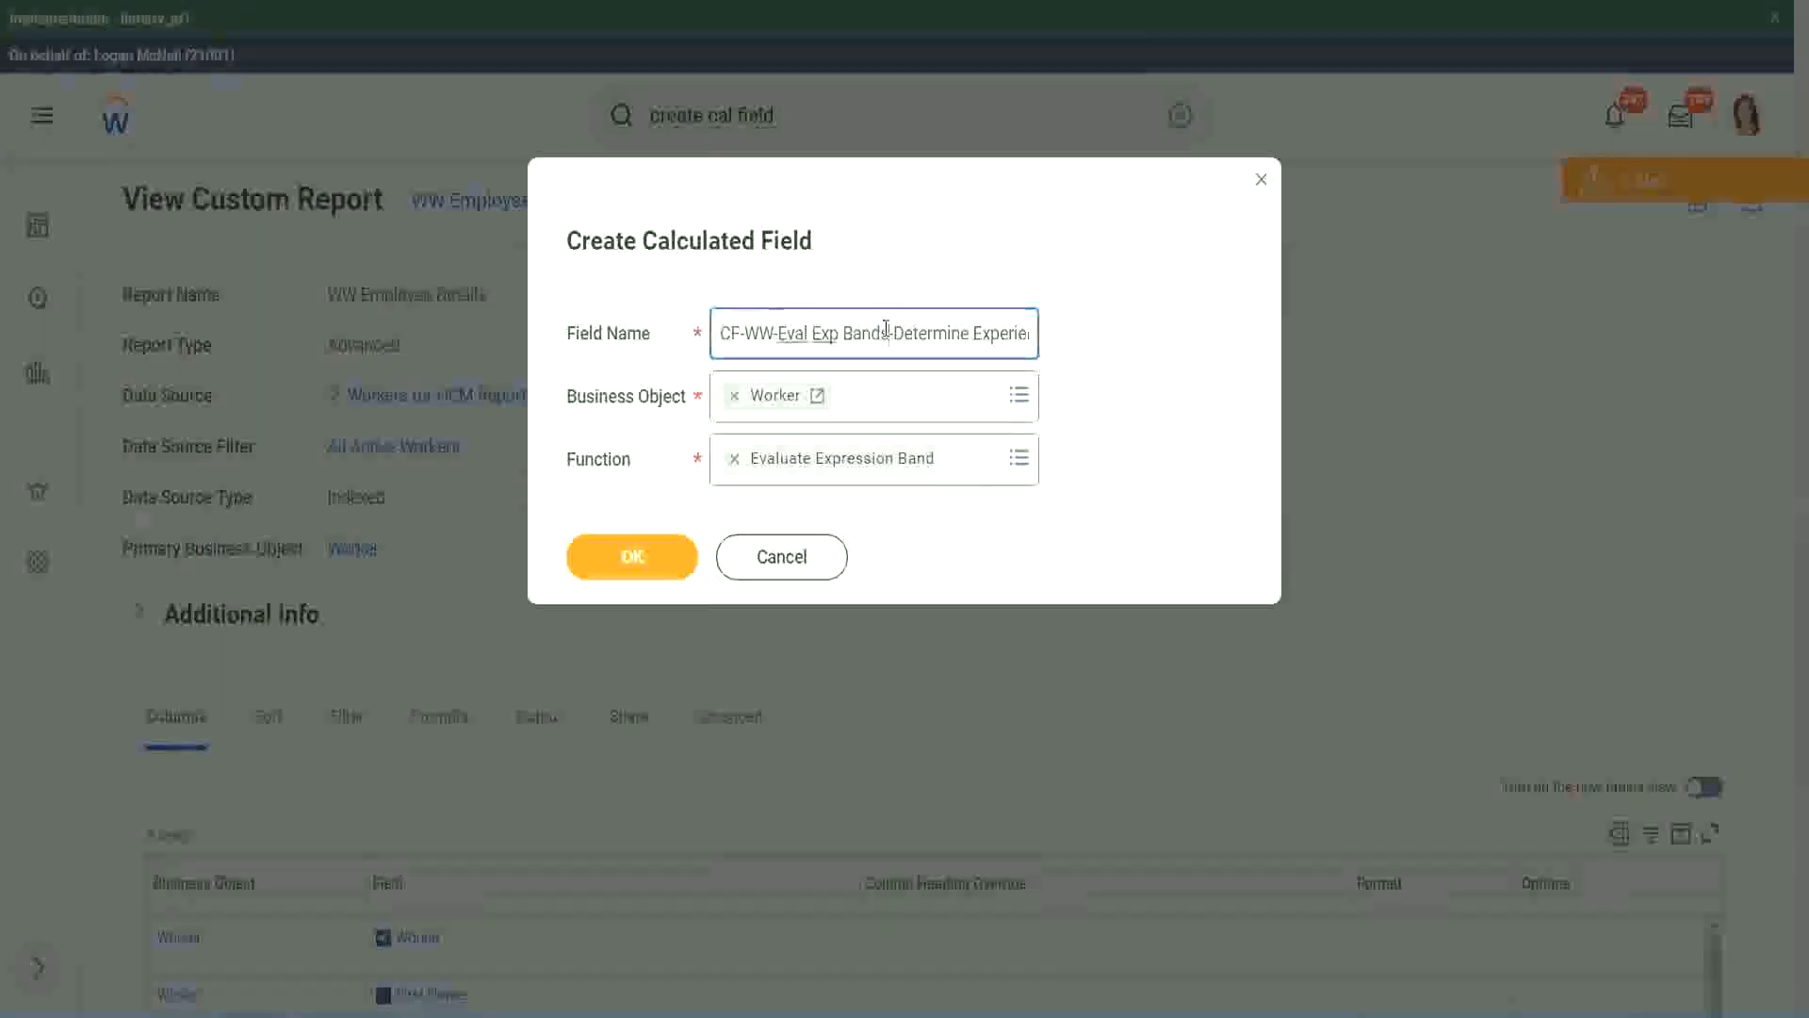
key("BackSpace")
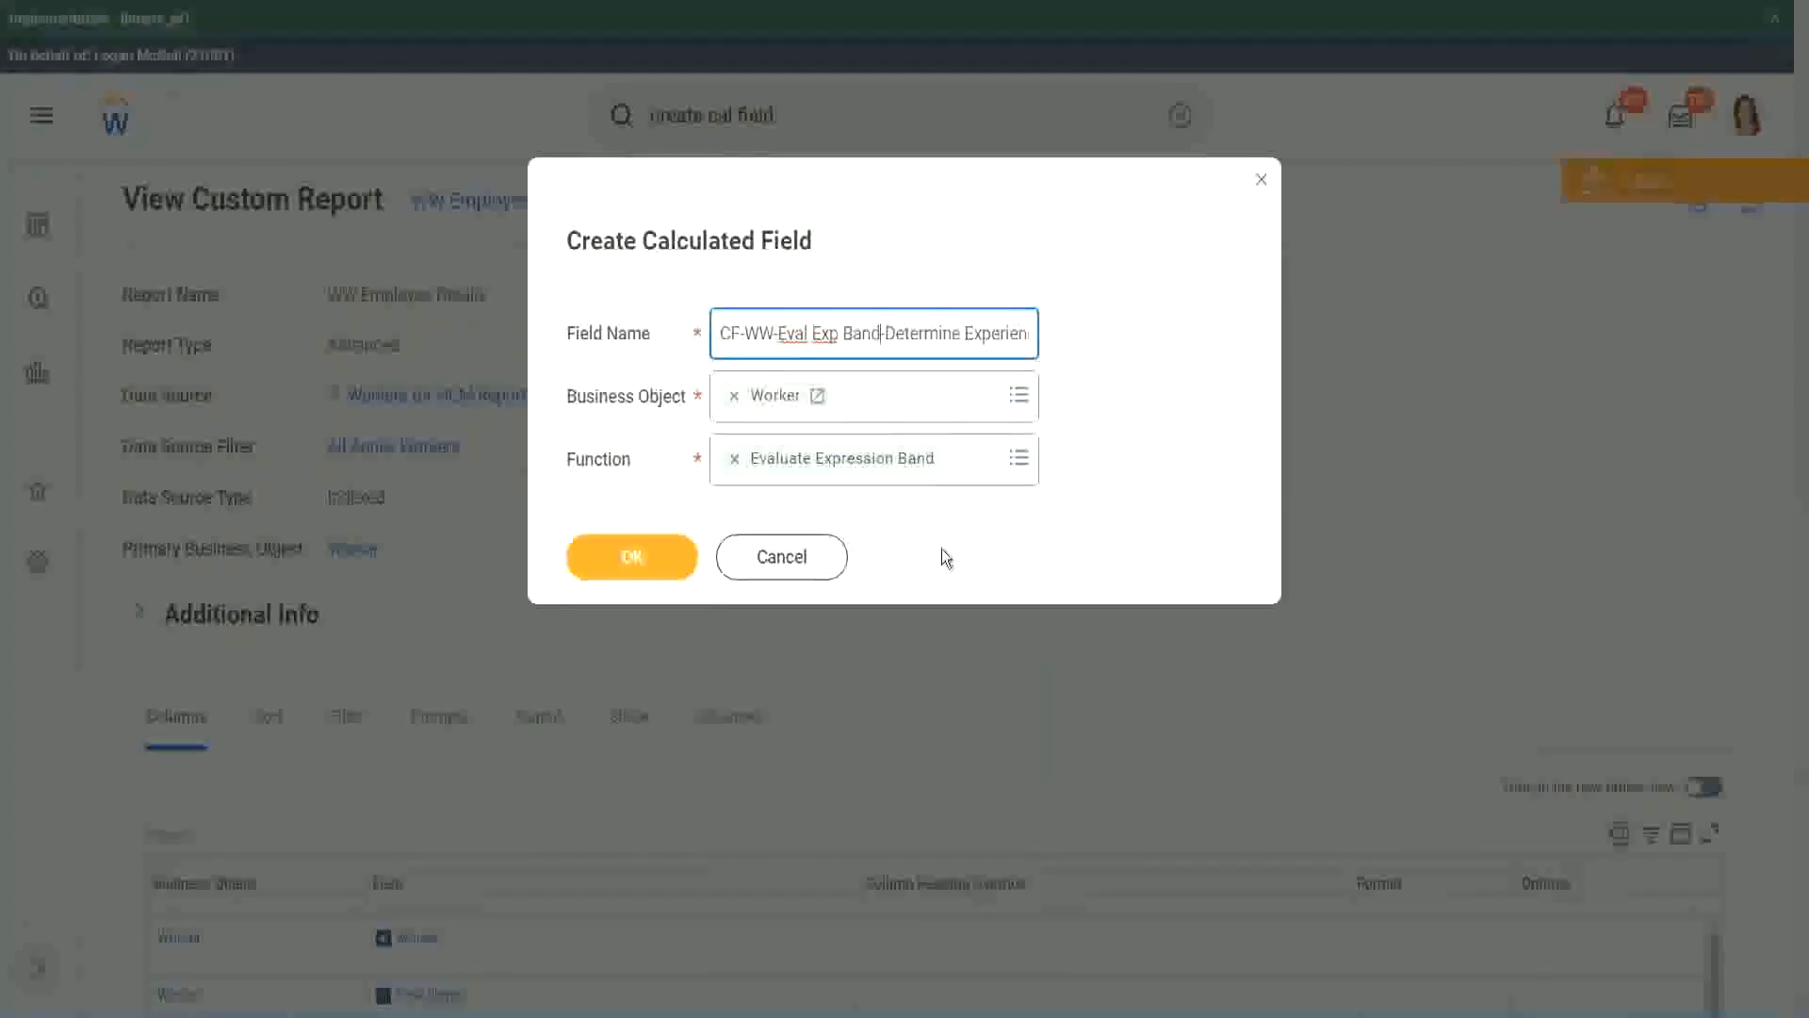
left_click(641, 560)
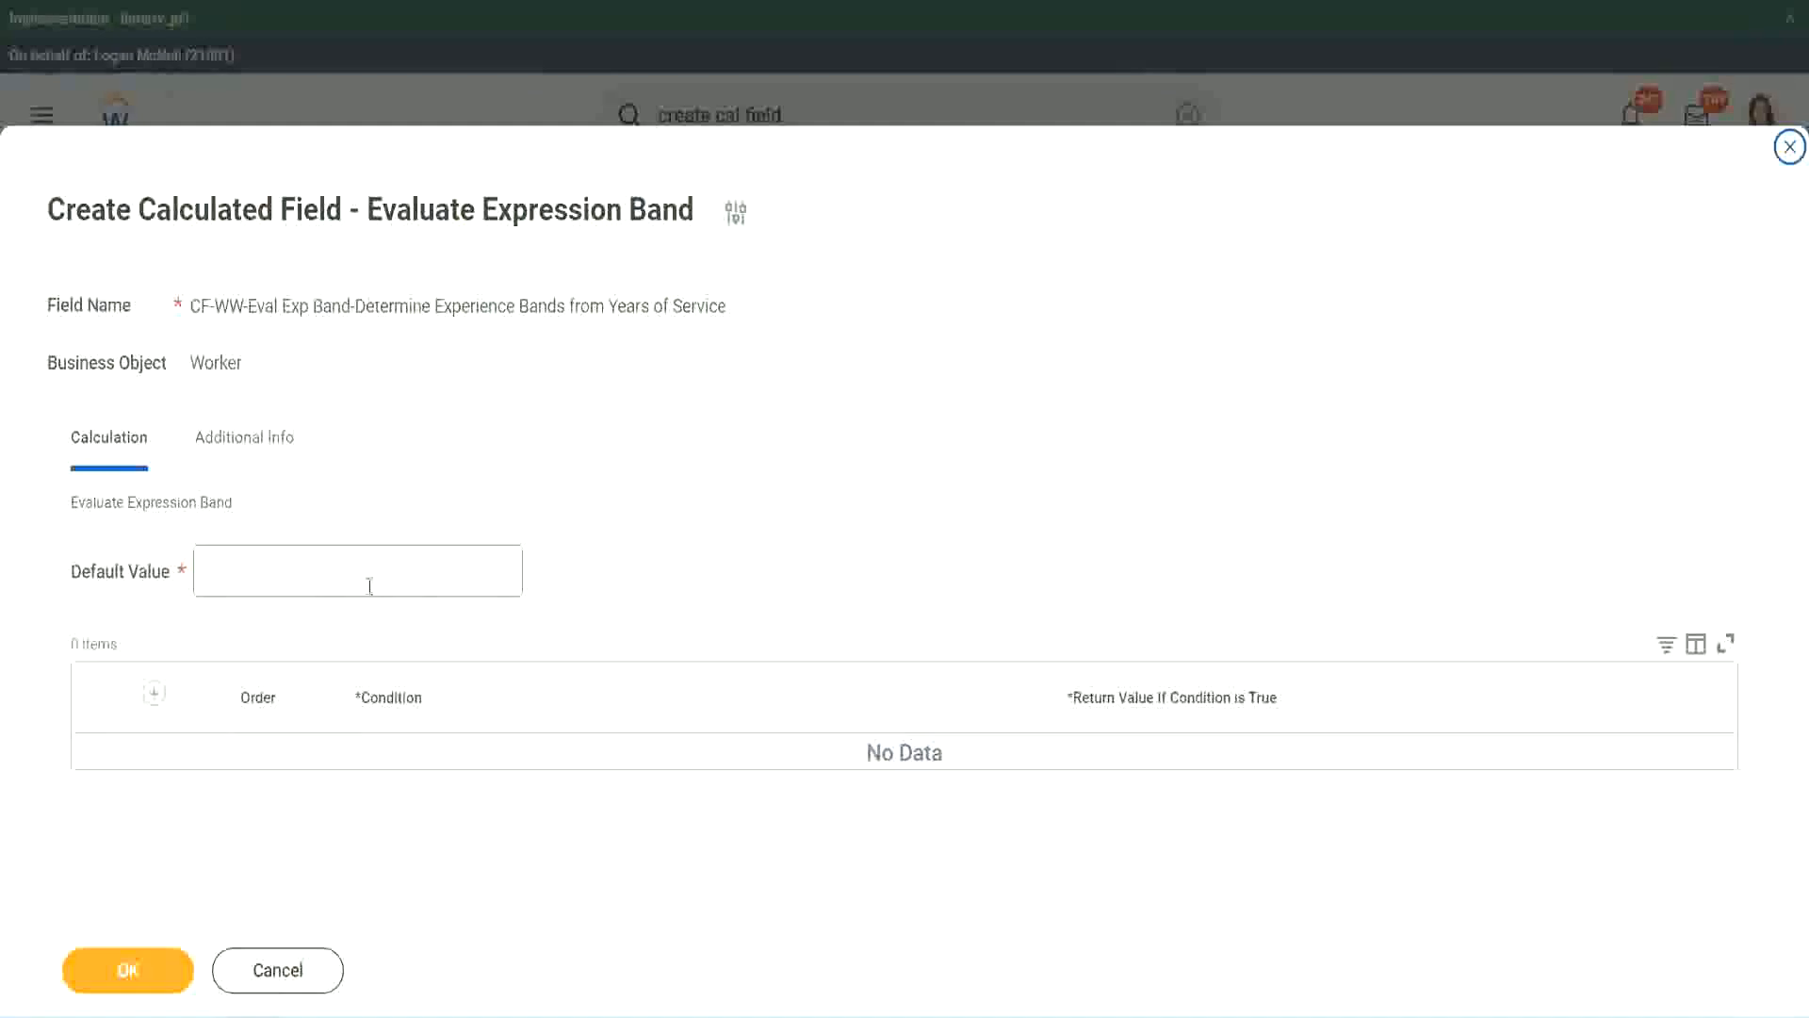
Step: Set the Default Value to "-" and add the first condition row
left_click(262, 581)
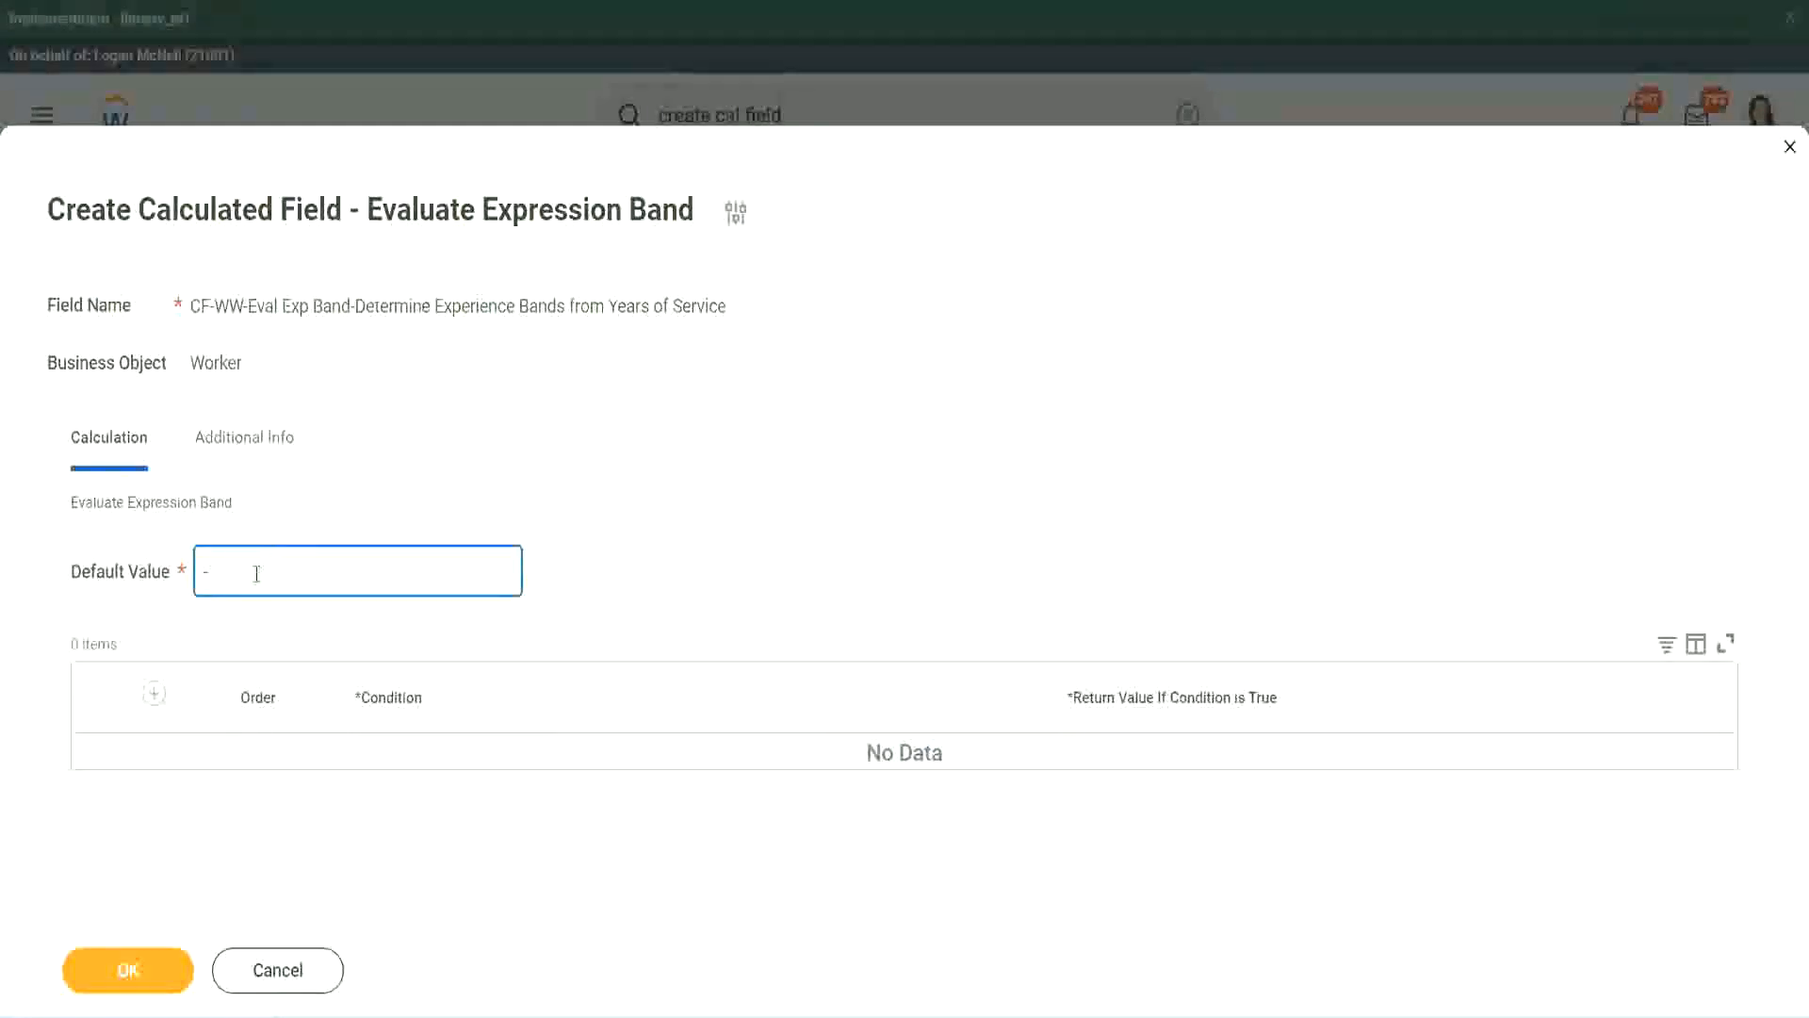
left_click(153, 695)
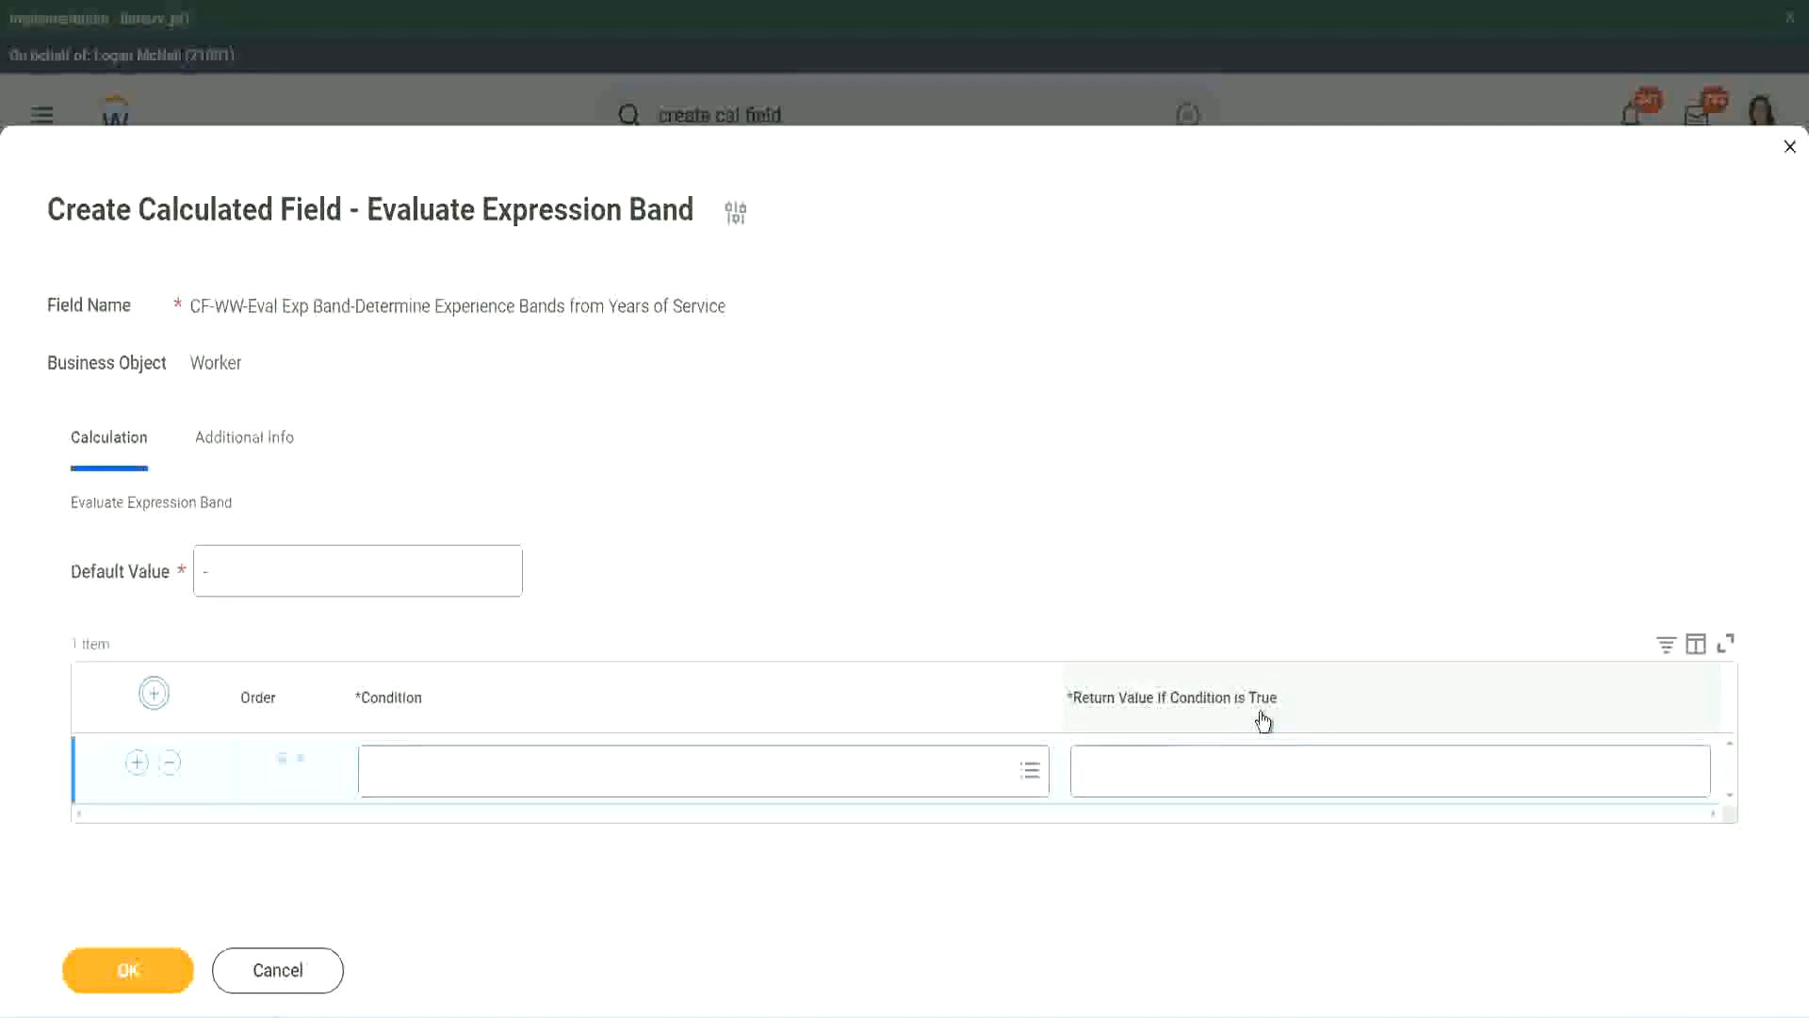
left_click(1178, 769)
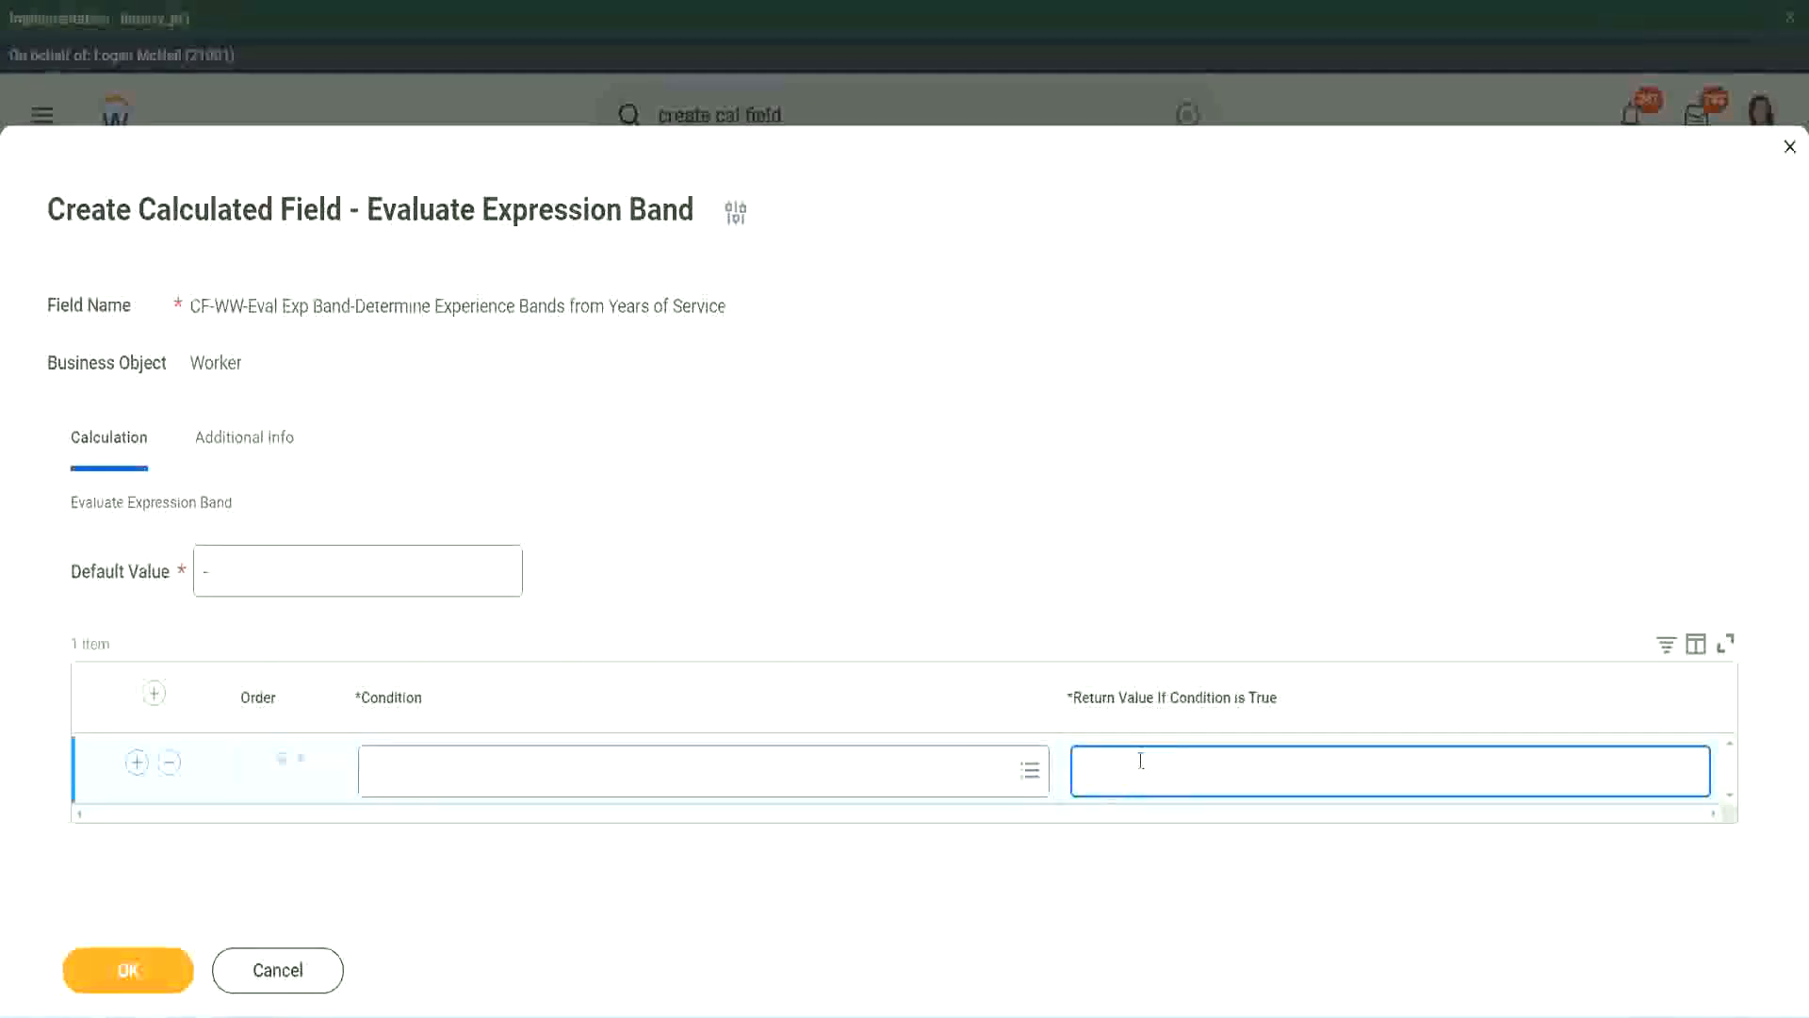
type("adkgdjaidjaijdia")
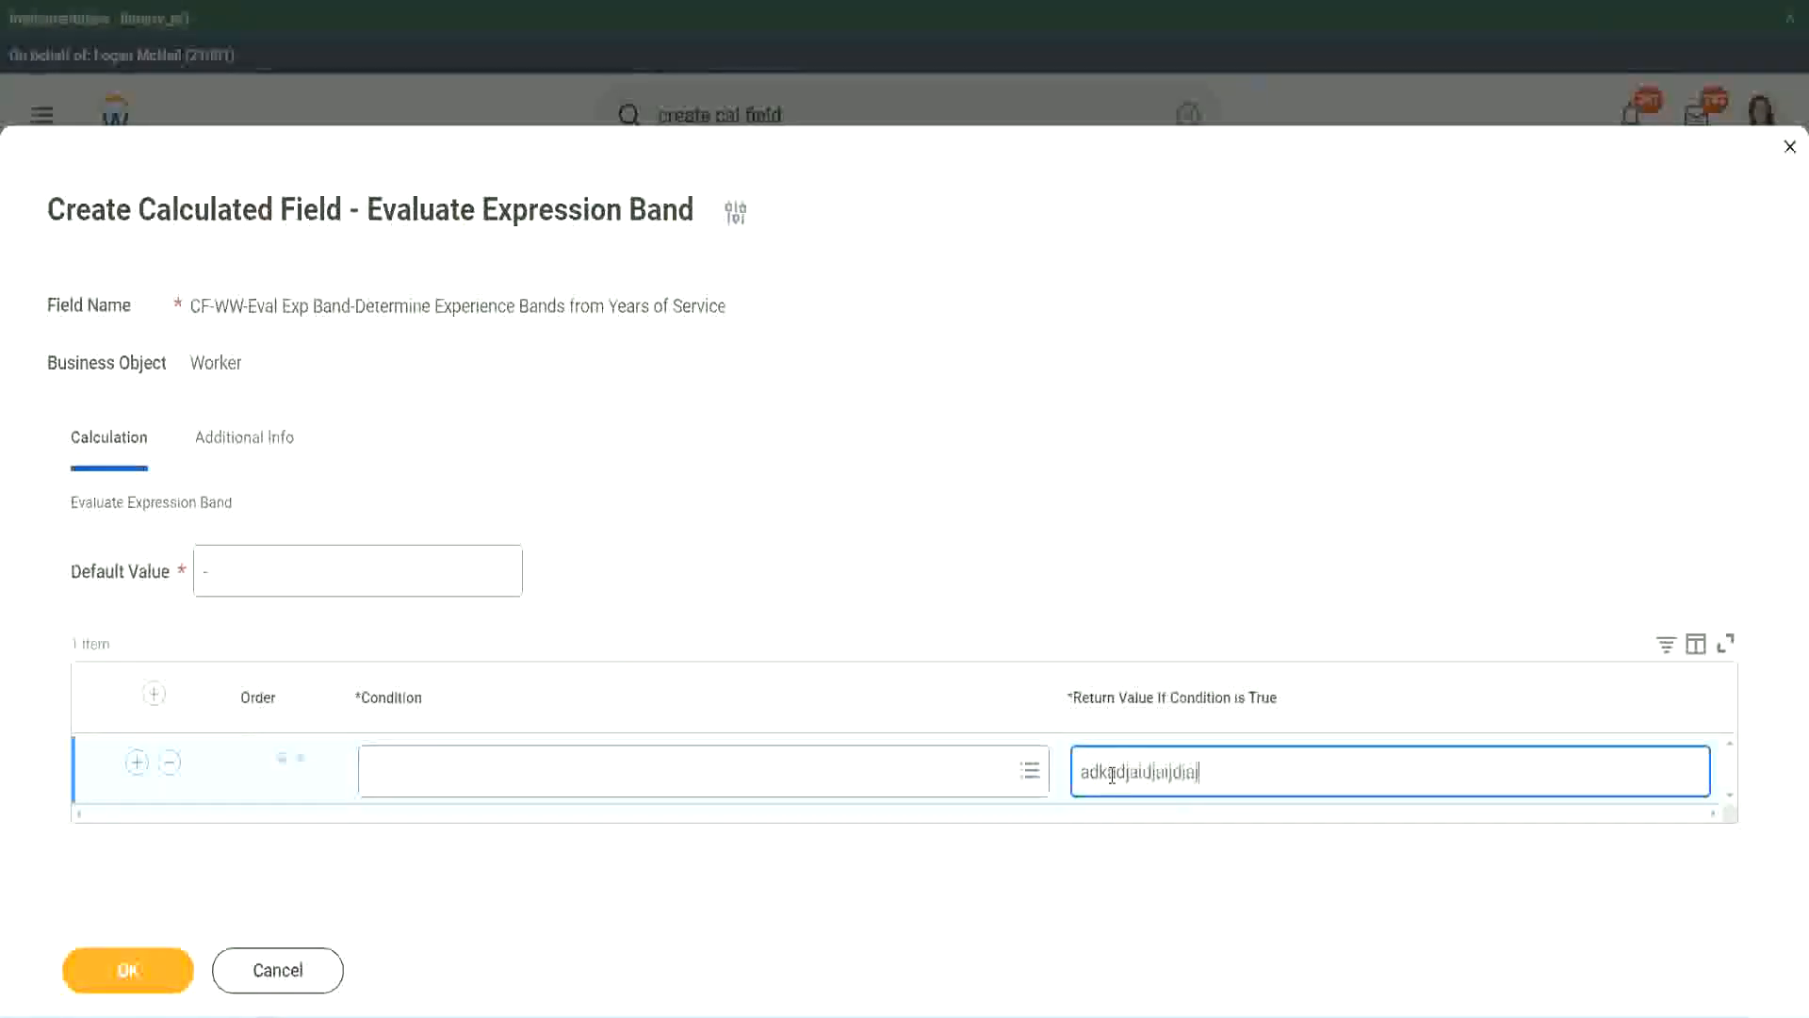
key("BackSpace")
key("BackSpace")
key("BackSpace")
key("BackSpace")
key("BackSpace")
key("BackSpace")
key("BackSpace")
key("BackSpace")
key("BackSpace")
key("BackSpace")
key("BackSpace")
key("BackSpace")
key("BackSpace")
key("BackSpace")
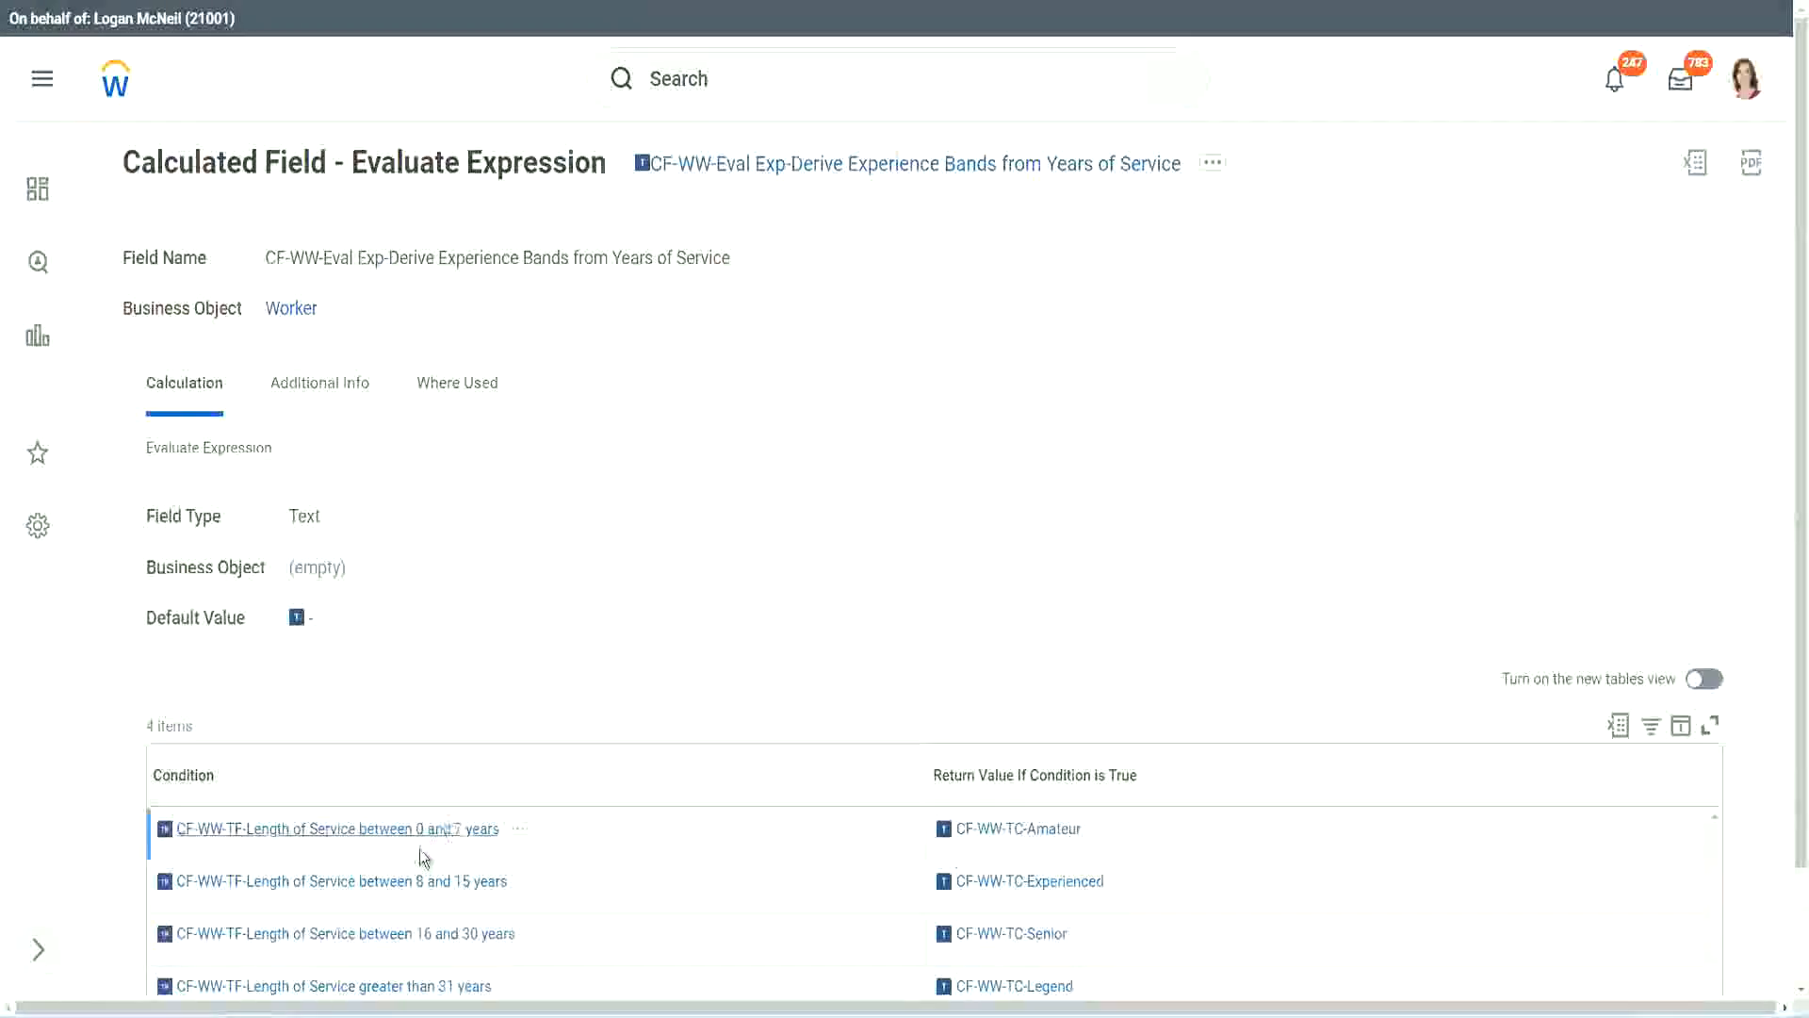
Step: Copy CF-WW-TF-Length of Service between 0 and 7 years from the existing Evaluate Expression field into the first row's condition, with return value Amateur
right_click(416, 844)
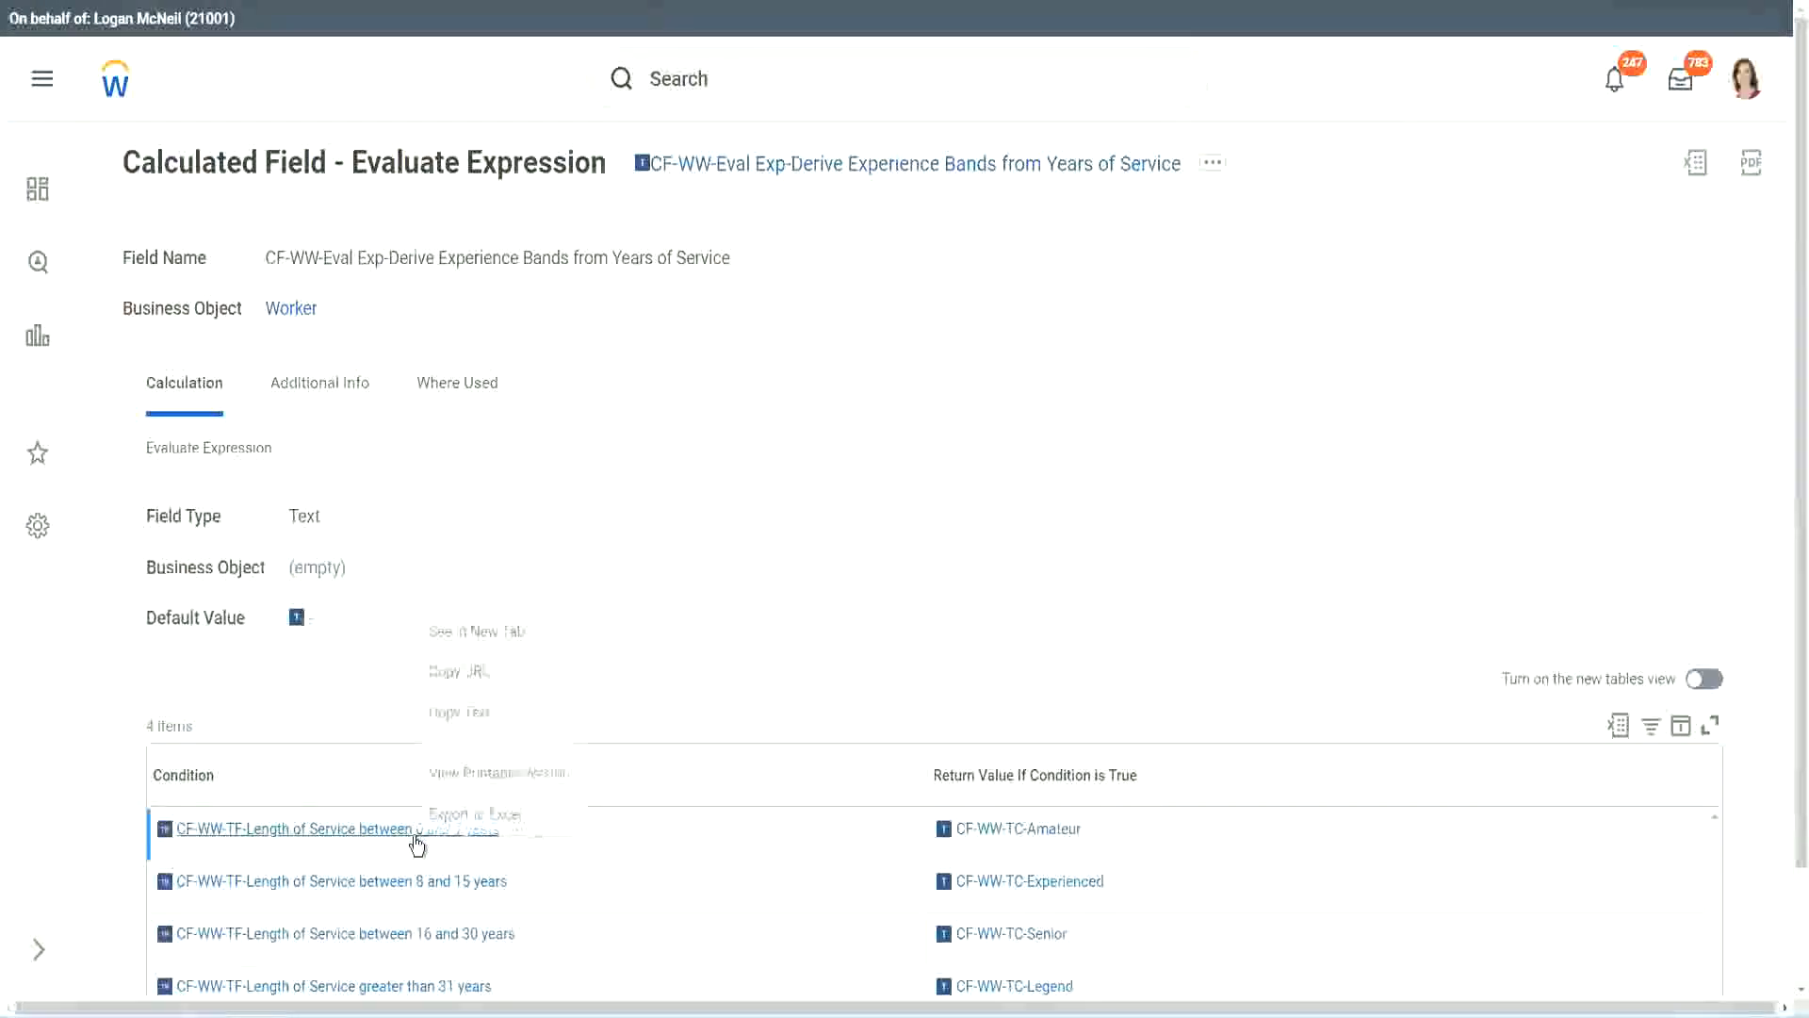
left_click(491, 712)
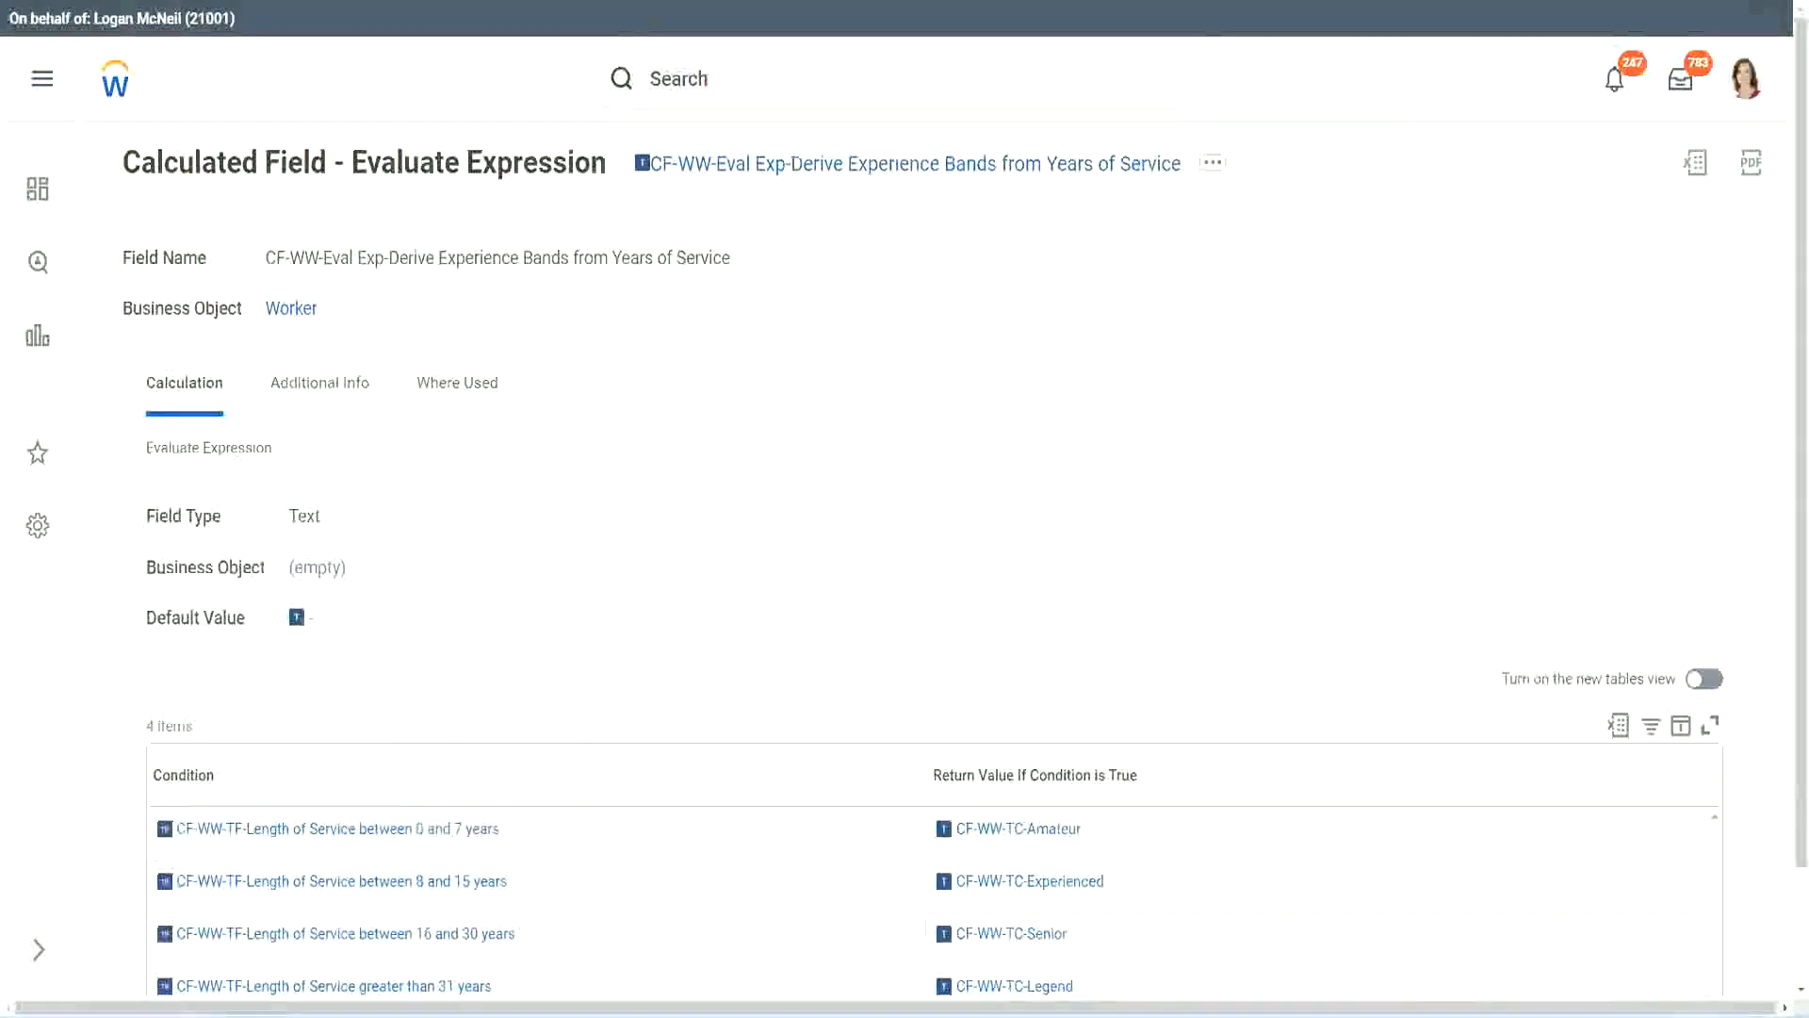
key("alt+Tab")
left_click(459, 781)
type("CF-WW-TF-Length of Service between 0 and 7 years")
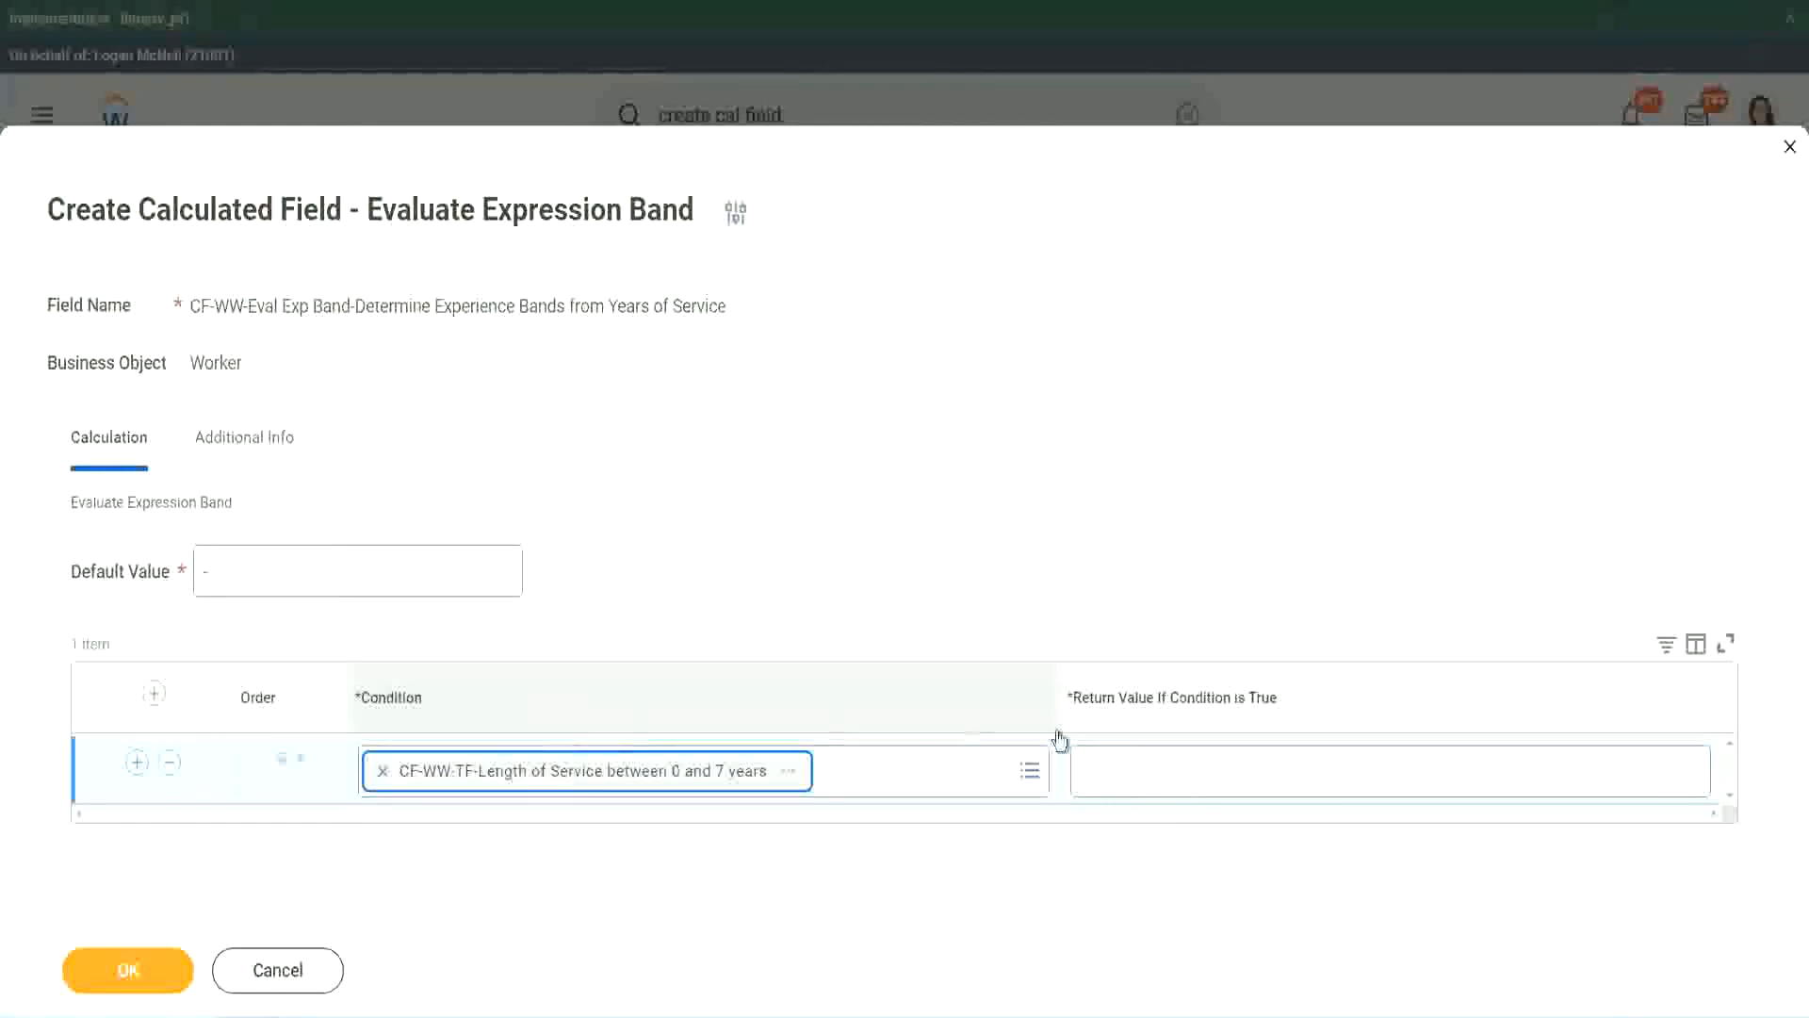
left_click(1144, 754)
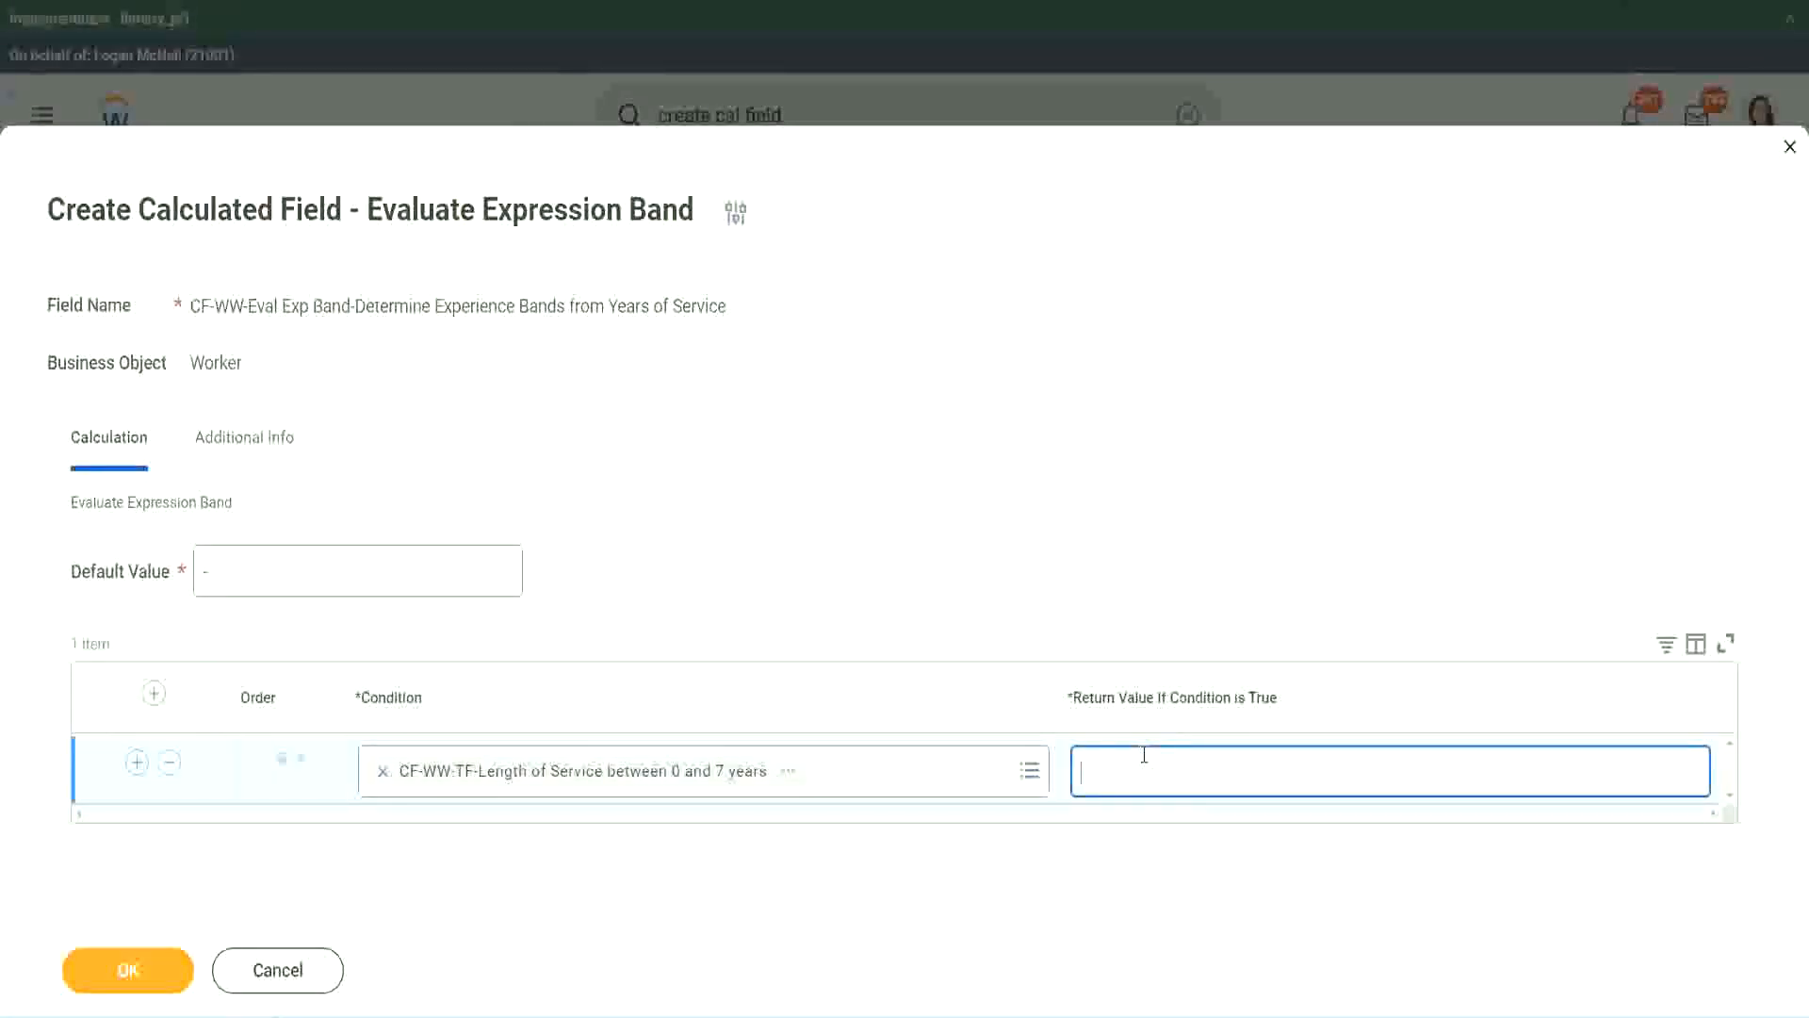
type("Amateur")
Step: Add three more condition rows and place the copied condition CF-WW-TF-Length of Service between 16 and 30 years in the third row
left_click(137, 762)
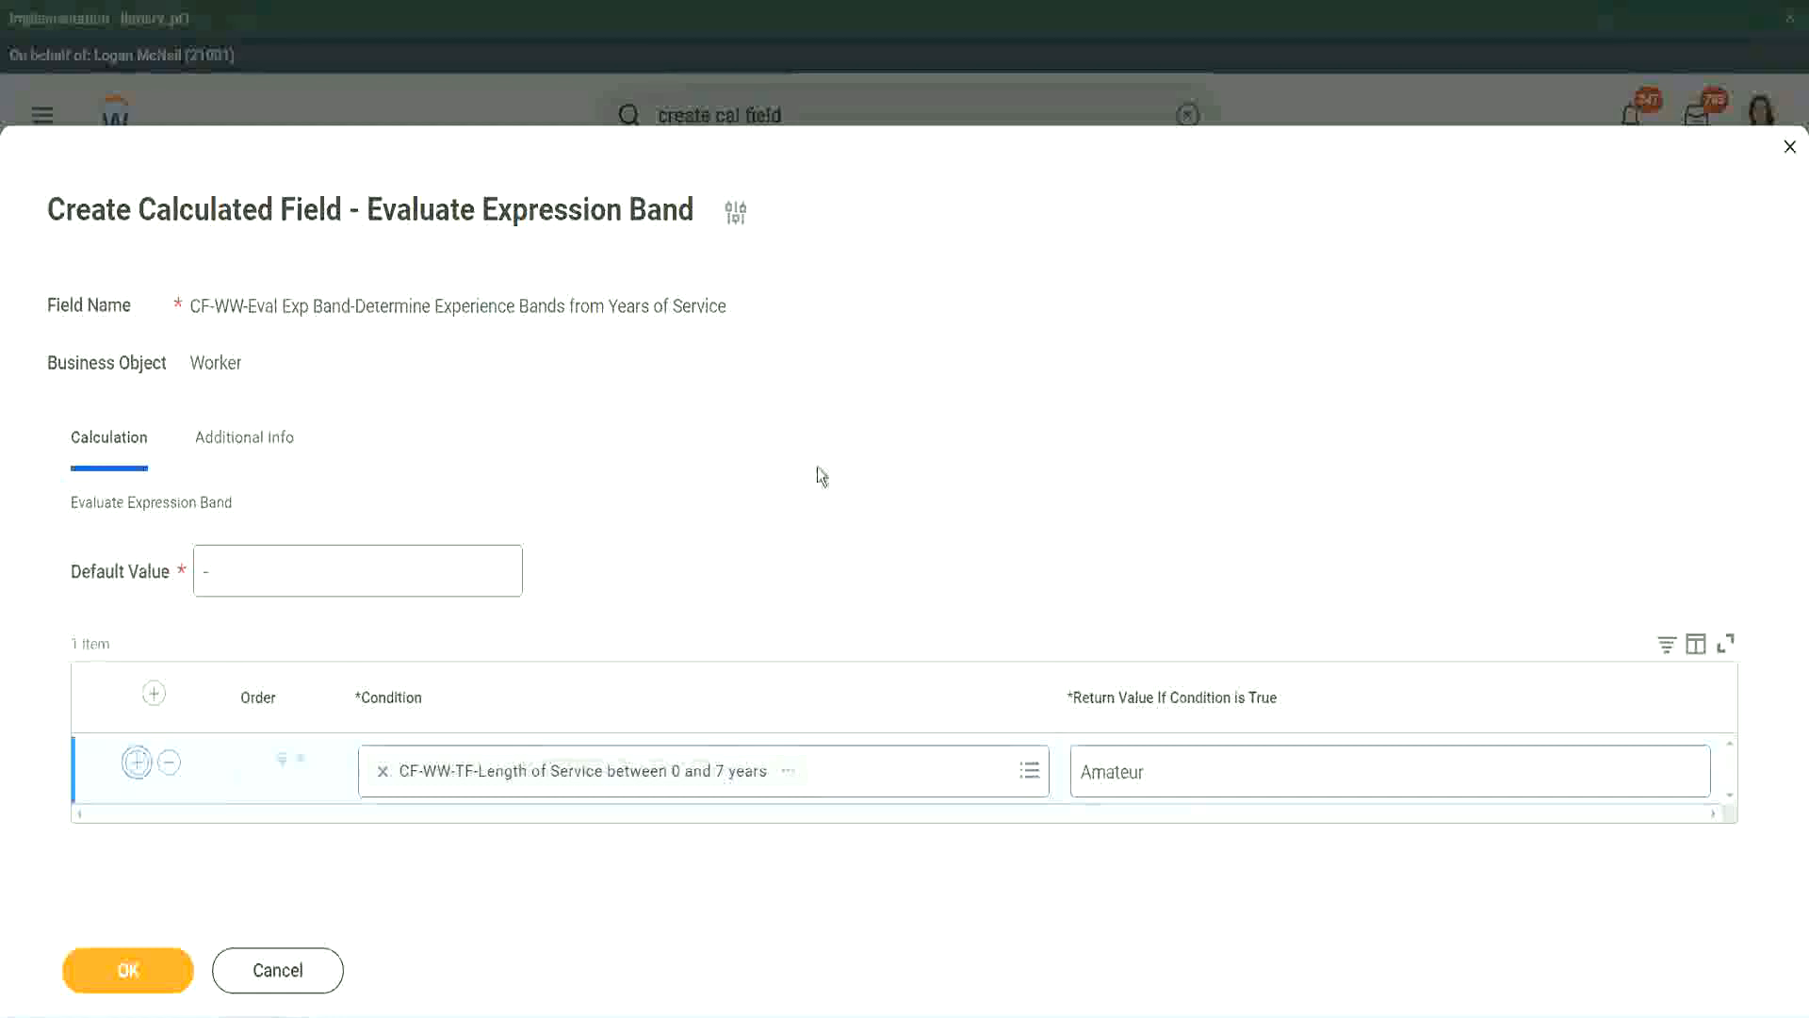
left_click(136, 830)
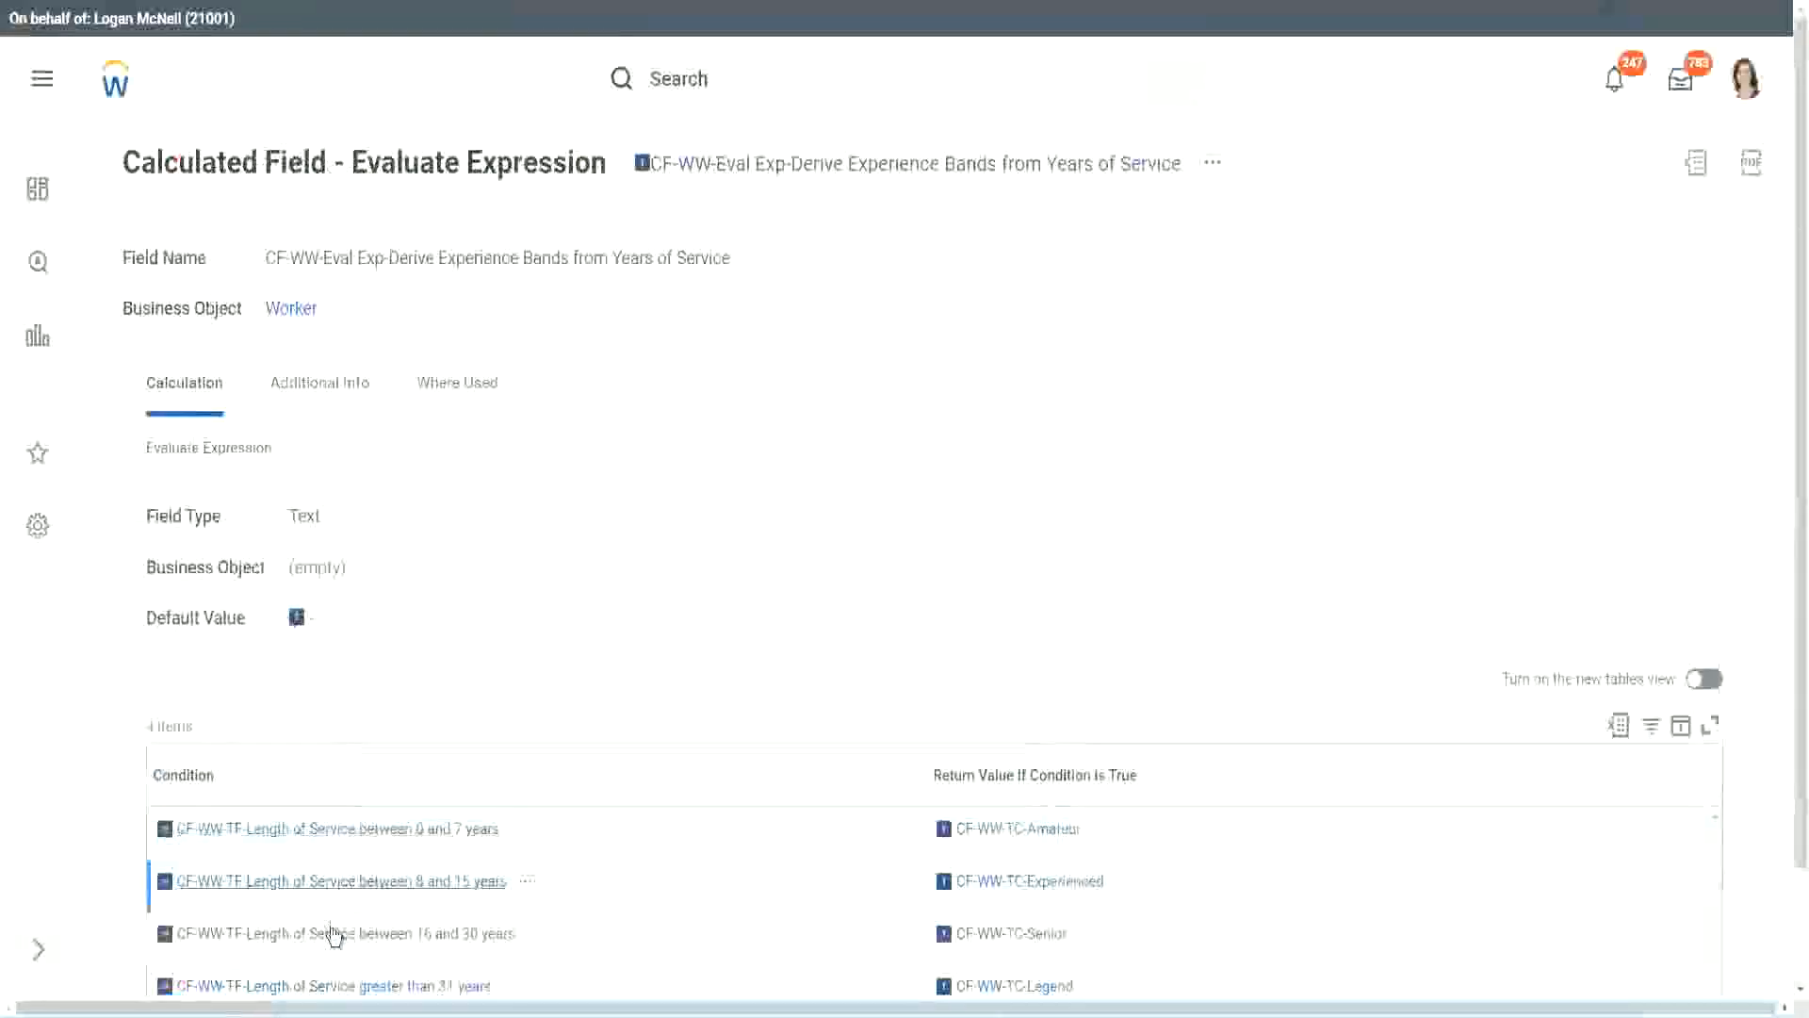
right_click(332, 931)
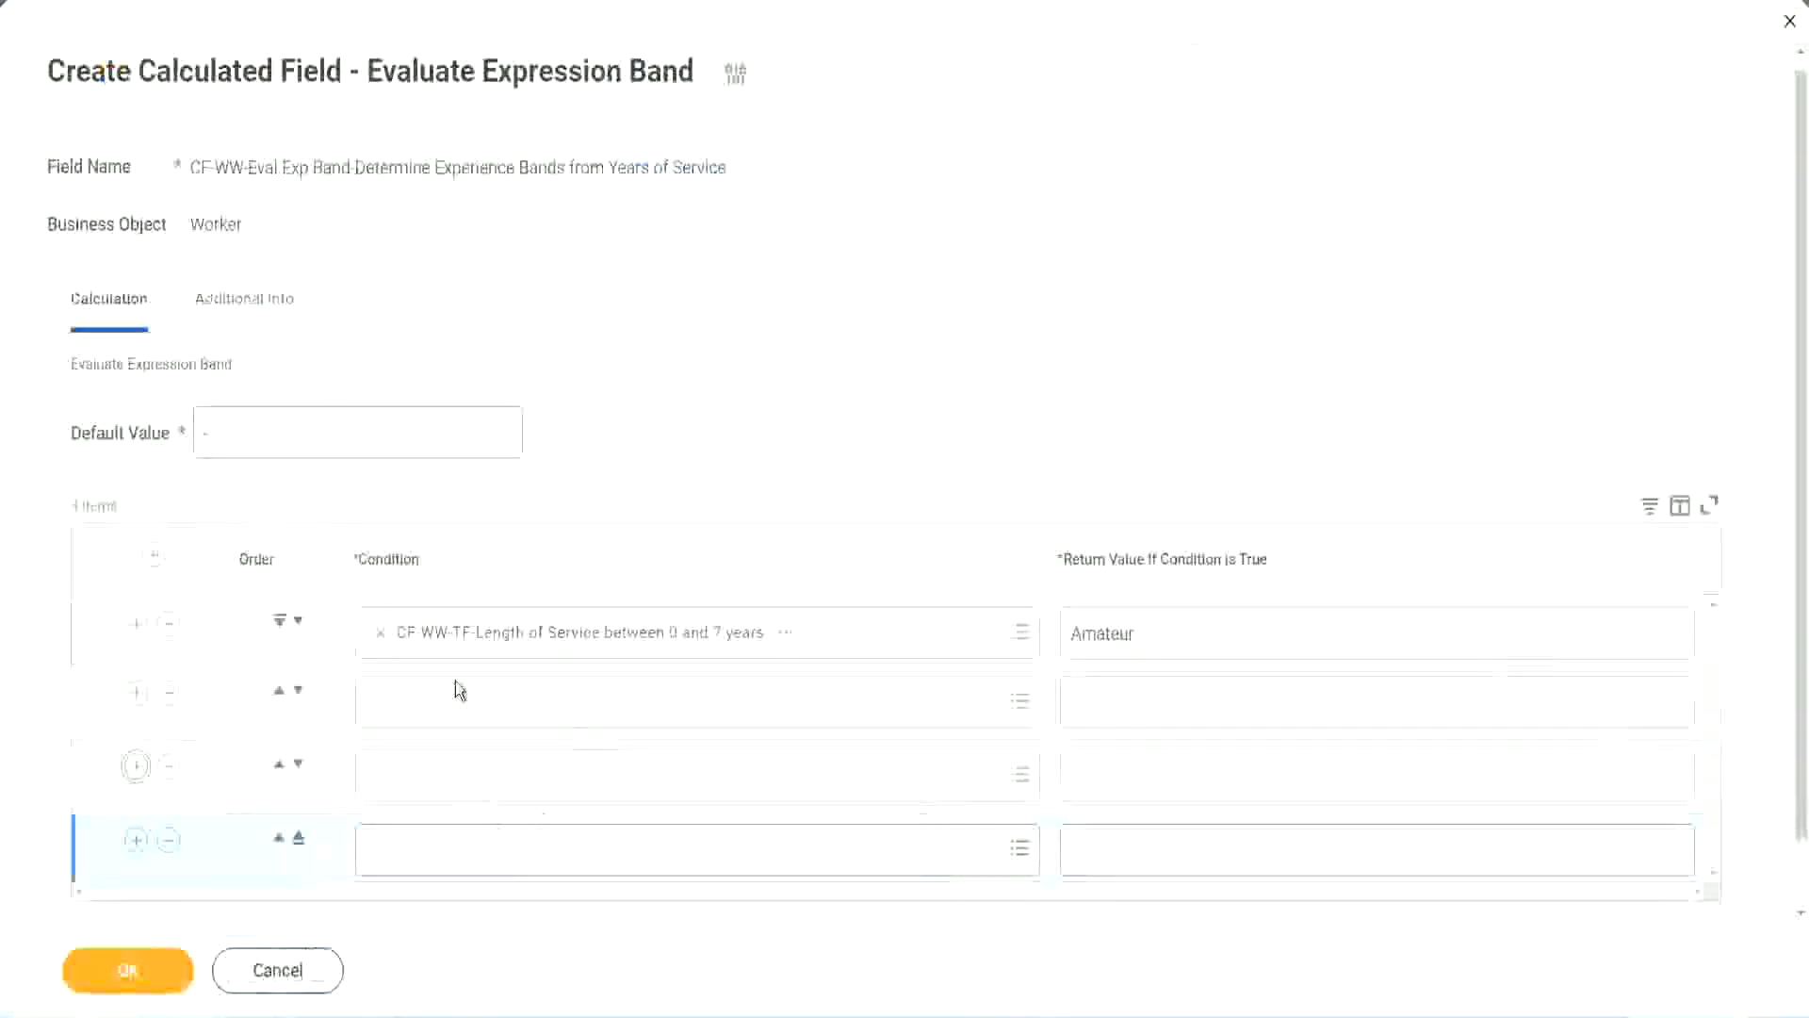
left_click(459, 698)
type("CF-WW-TF-Length of Service between 16 and 30 years")
key("Return")
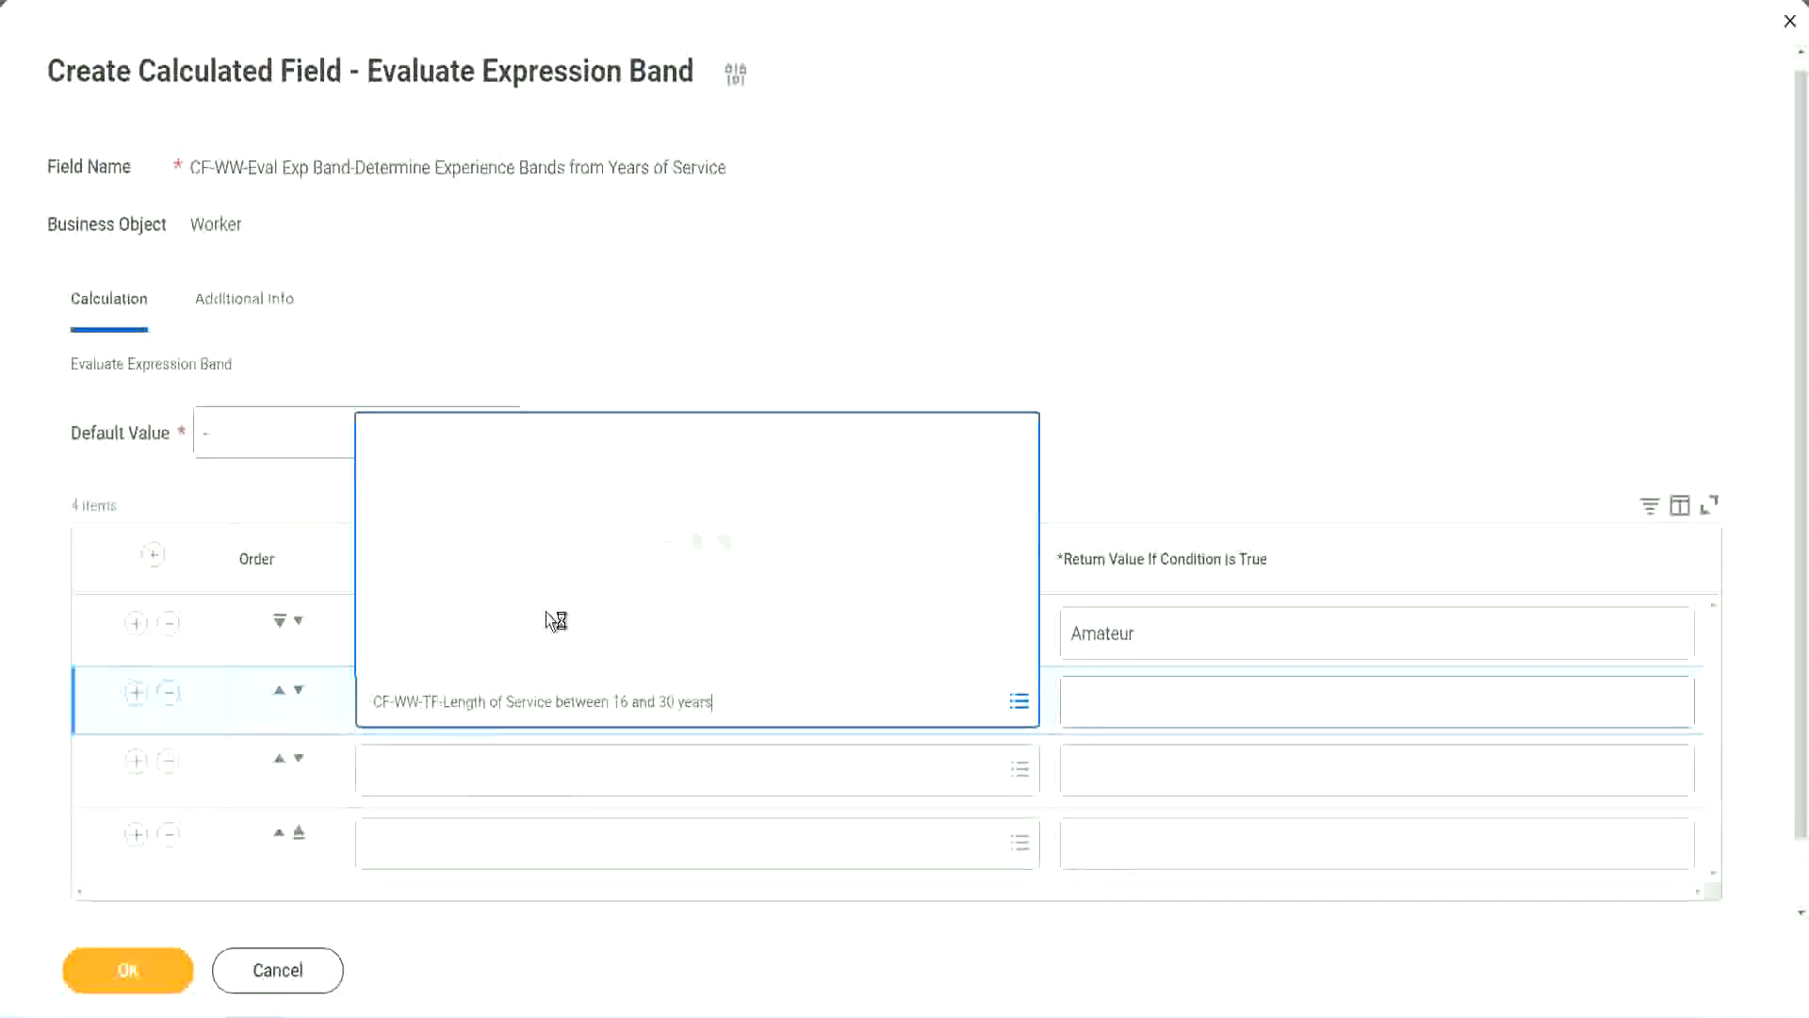
left_click(298, 691)
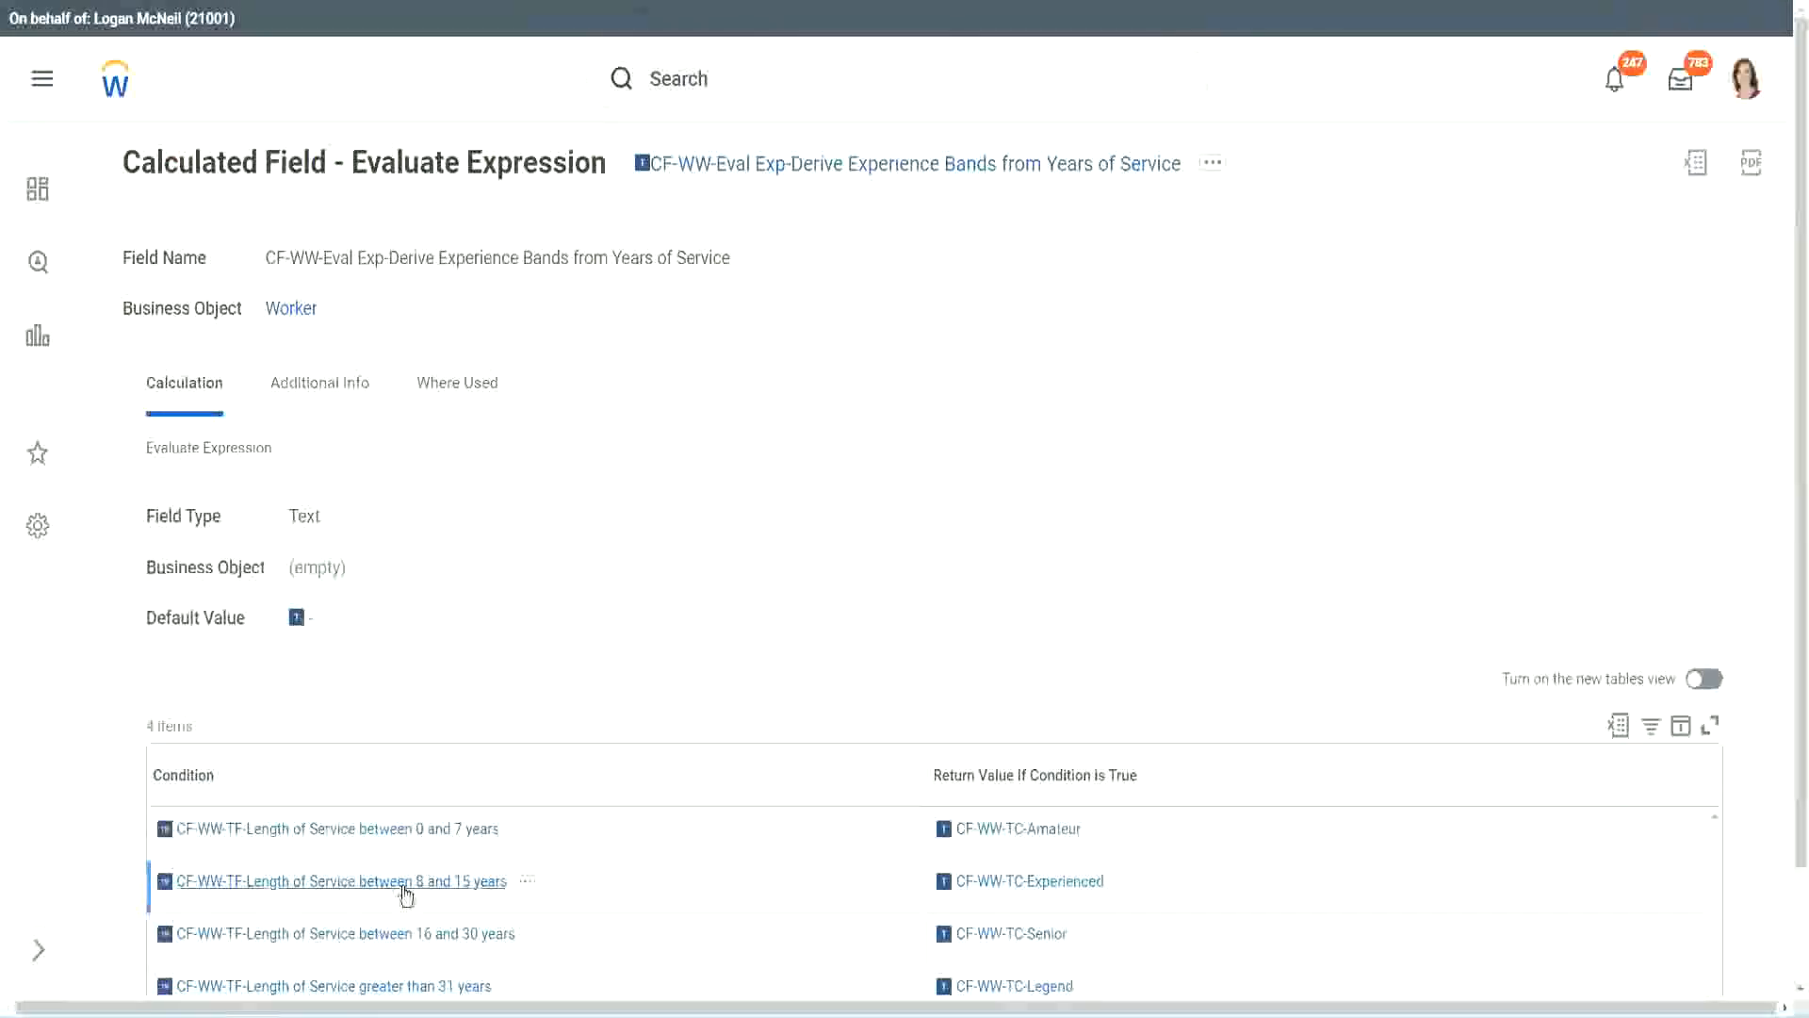
Step: Copy CF-WW-TF-Length of Service between 8 and 15 years from the existing calculated field and use it as the second row's condition
right_click(403, 888)
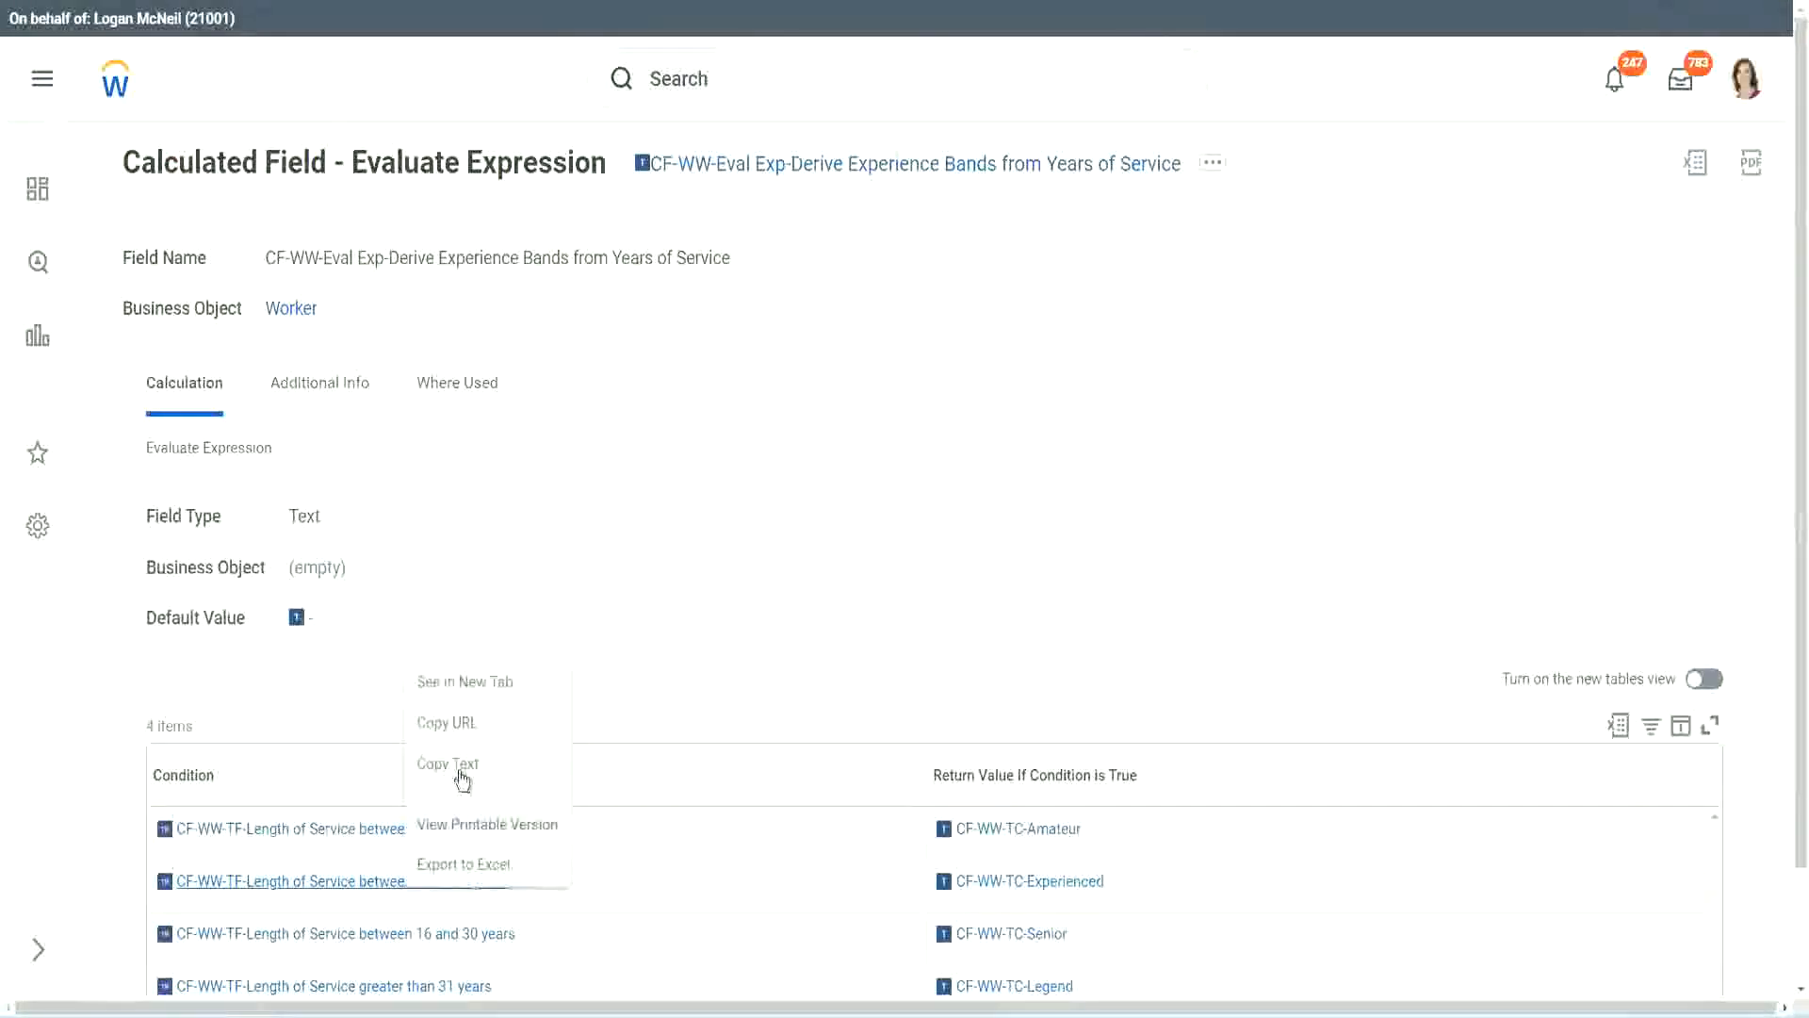
left_click(464, 683)
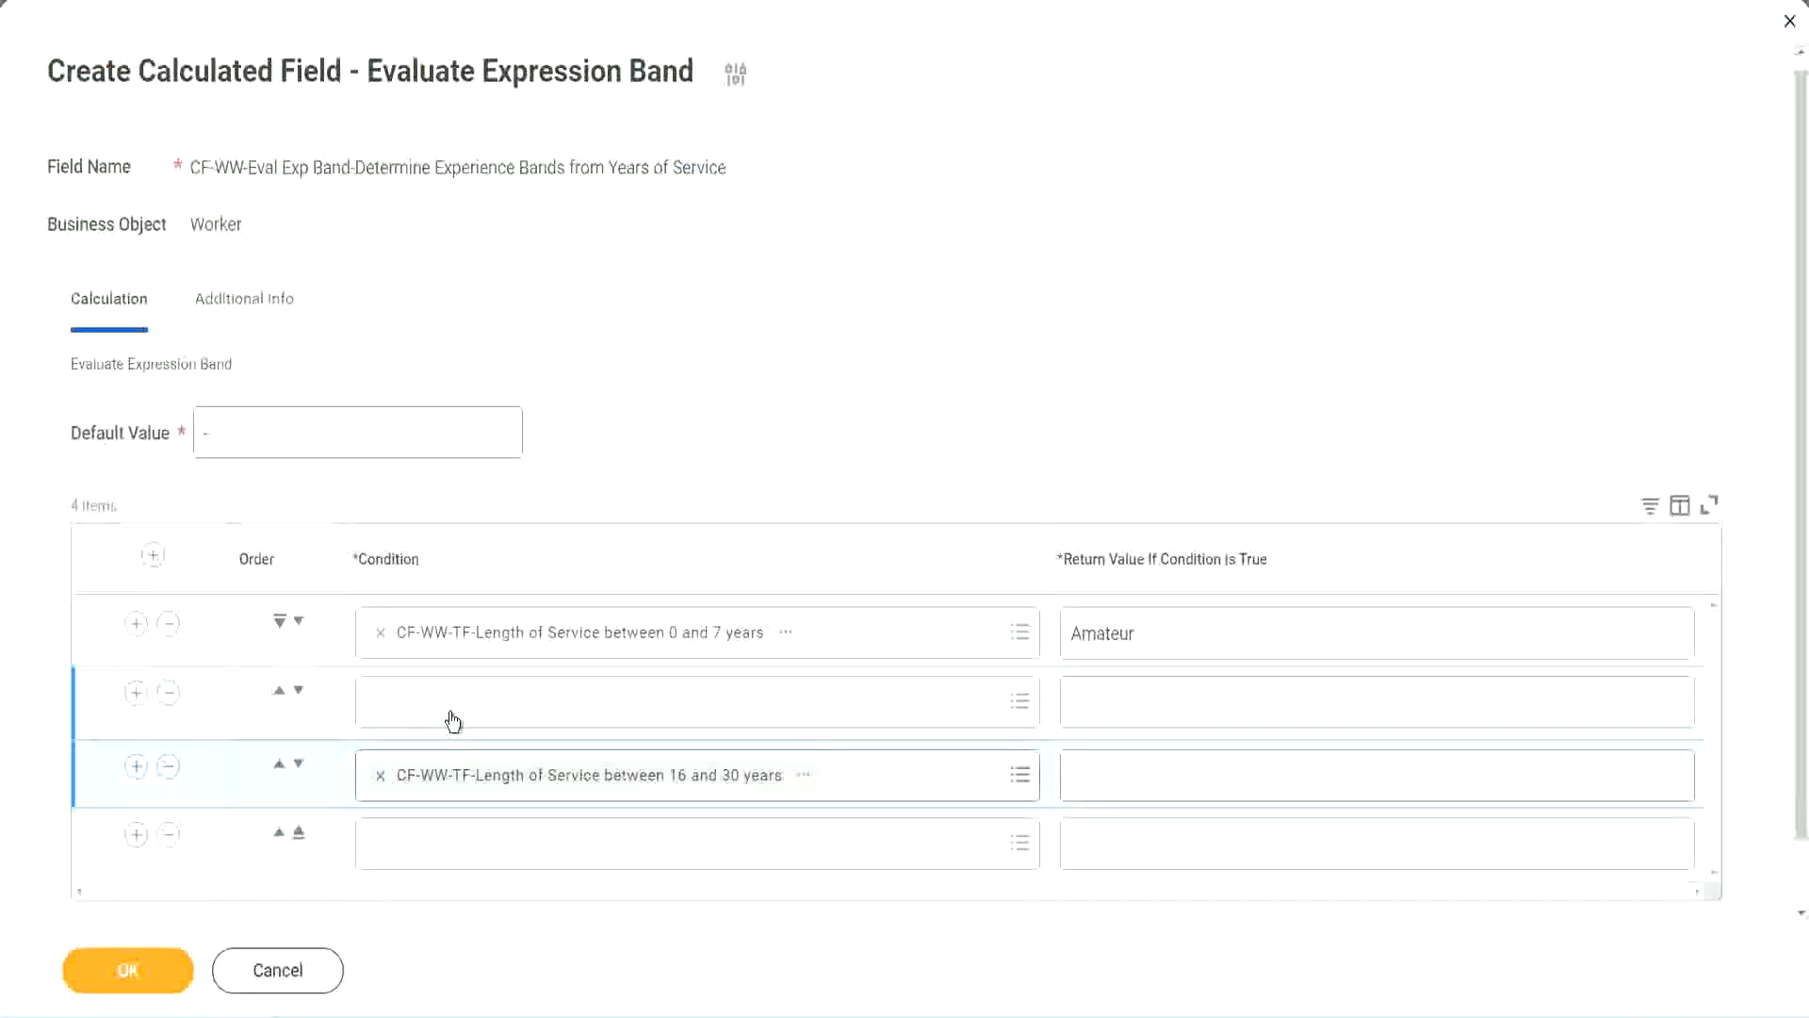
left_click(453, 721)
type("CF-WW-TF-Length of Service between 8 and 15 years")
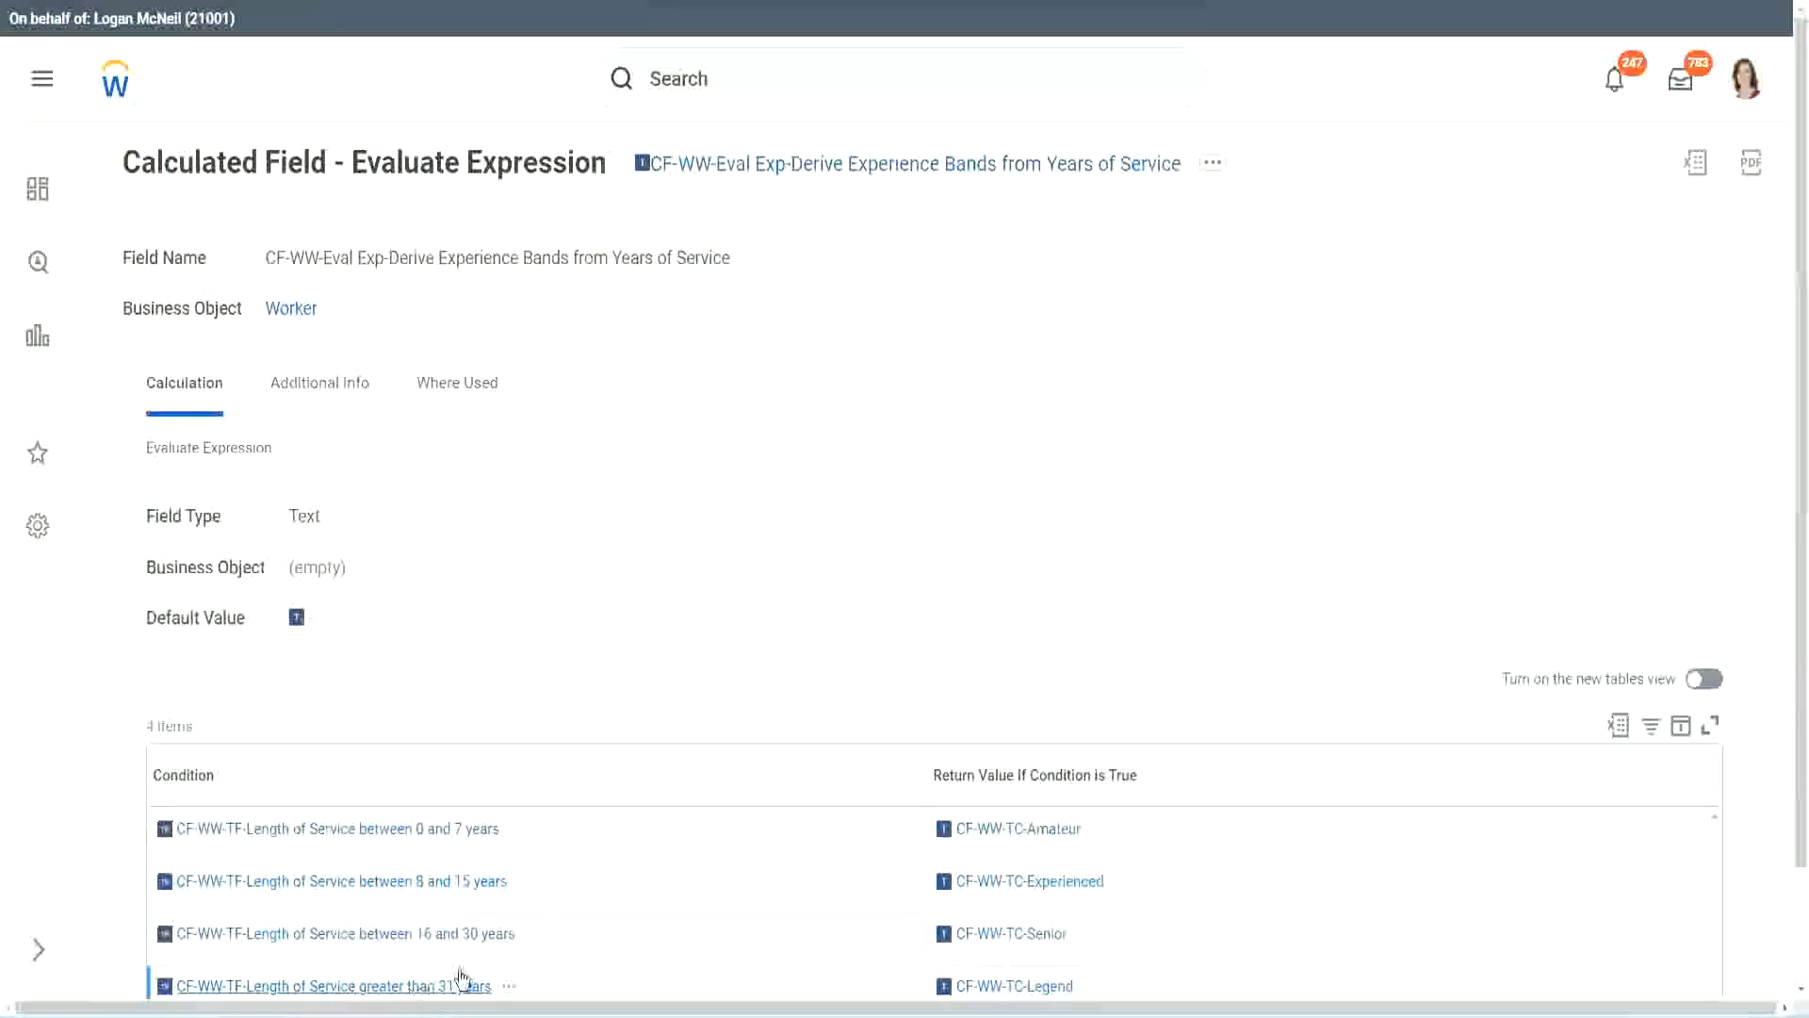
Step: Copy CF-WW-TF-Length of Service greater than 31 years from the existing calculated field and use it as the fourth row's condition
right_click(462, 975)
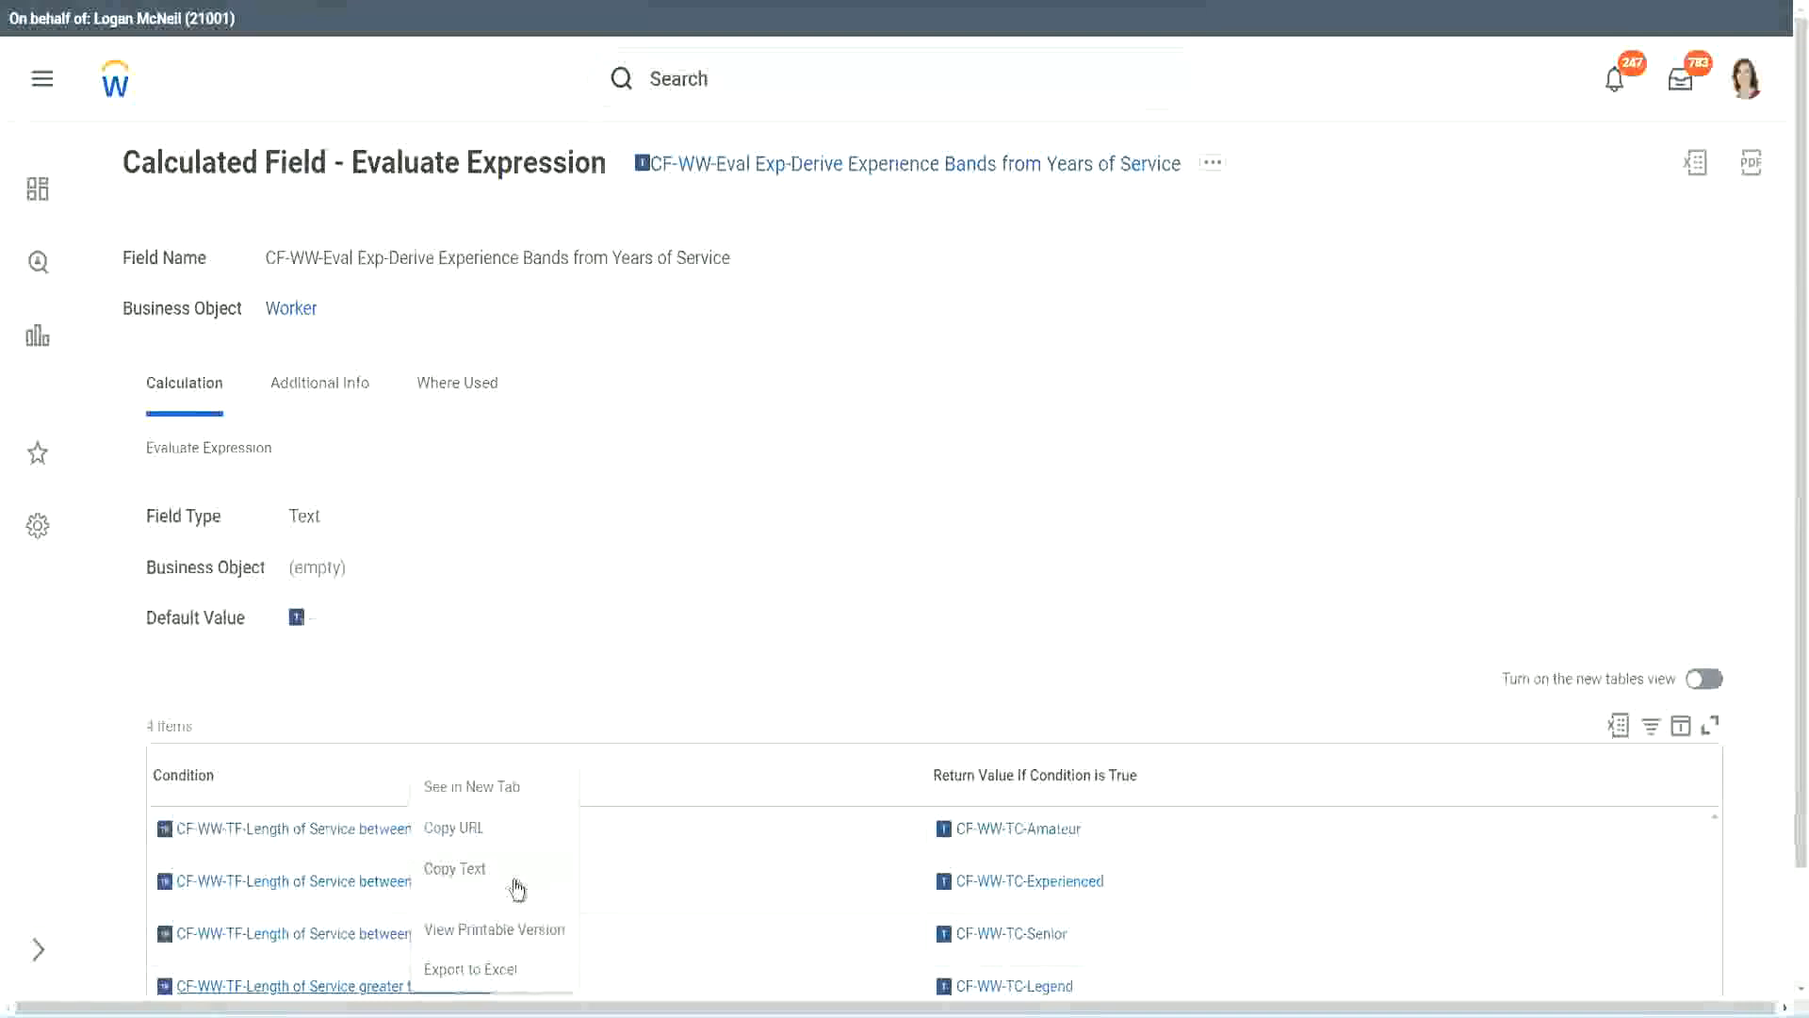
left_click(517, 888)
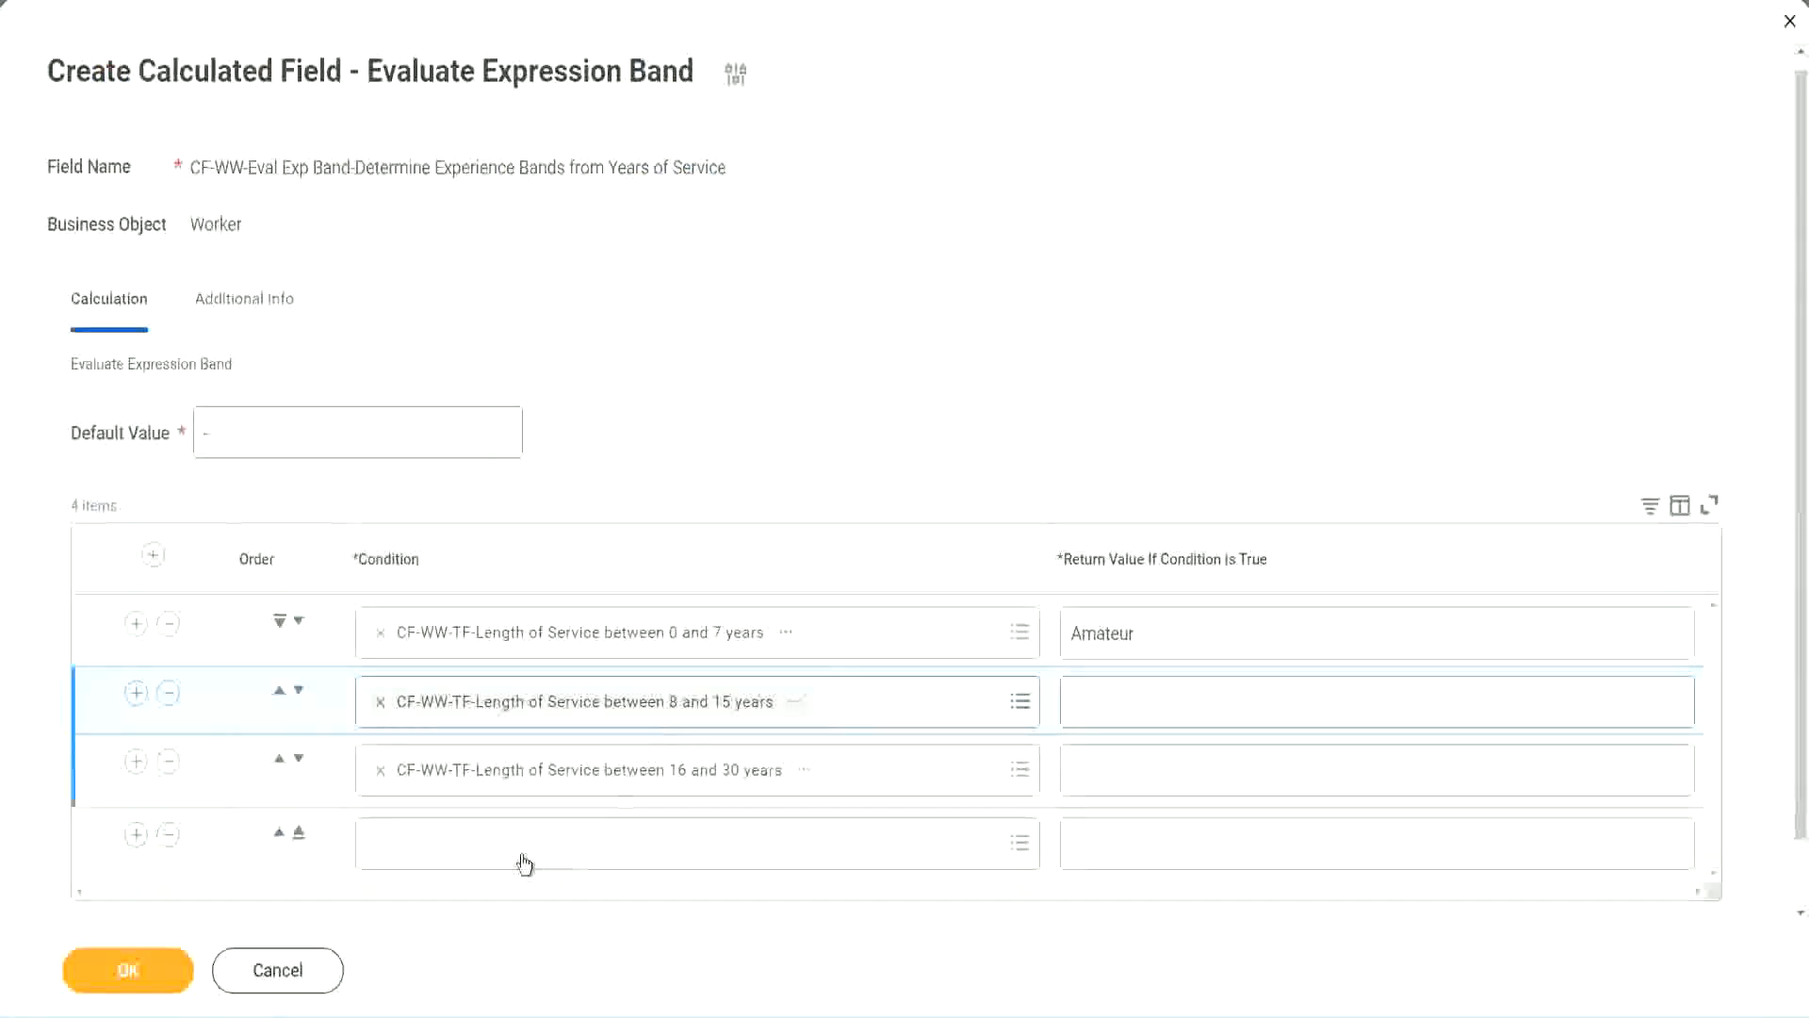
left_click(520, 829)
key("ctrl+v")
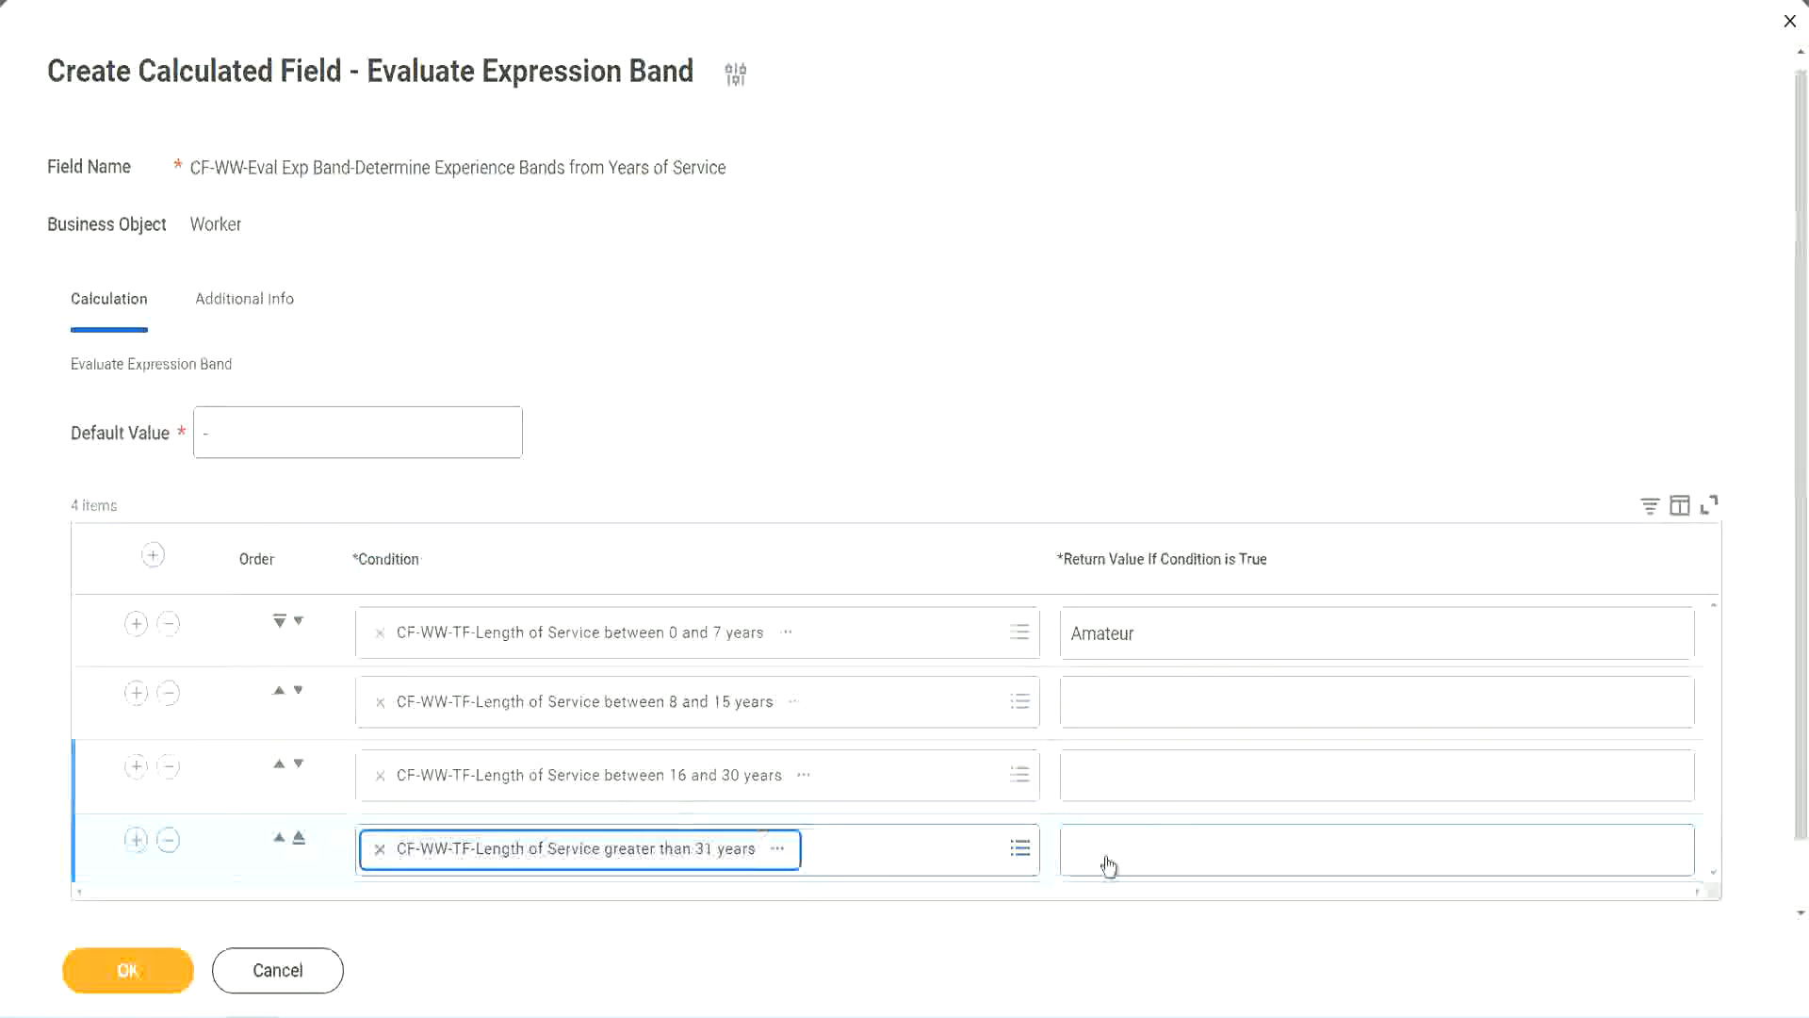
Step: Set the return values to Experienced for 8–15 years, Senior for 16–30 and Legend for greater than 31, and save the calculated field
left_click(1189, 848)
type("Le")
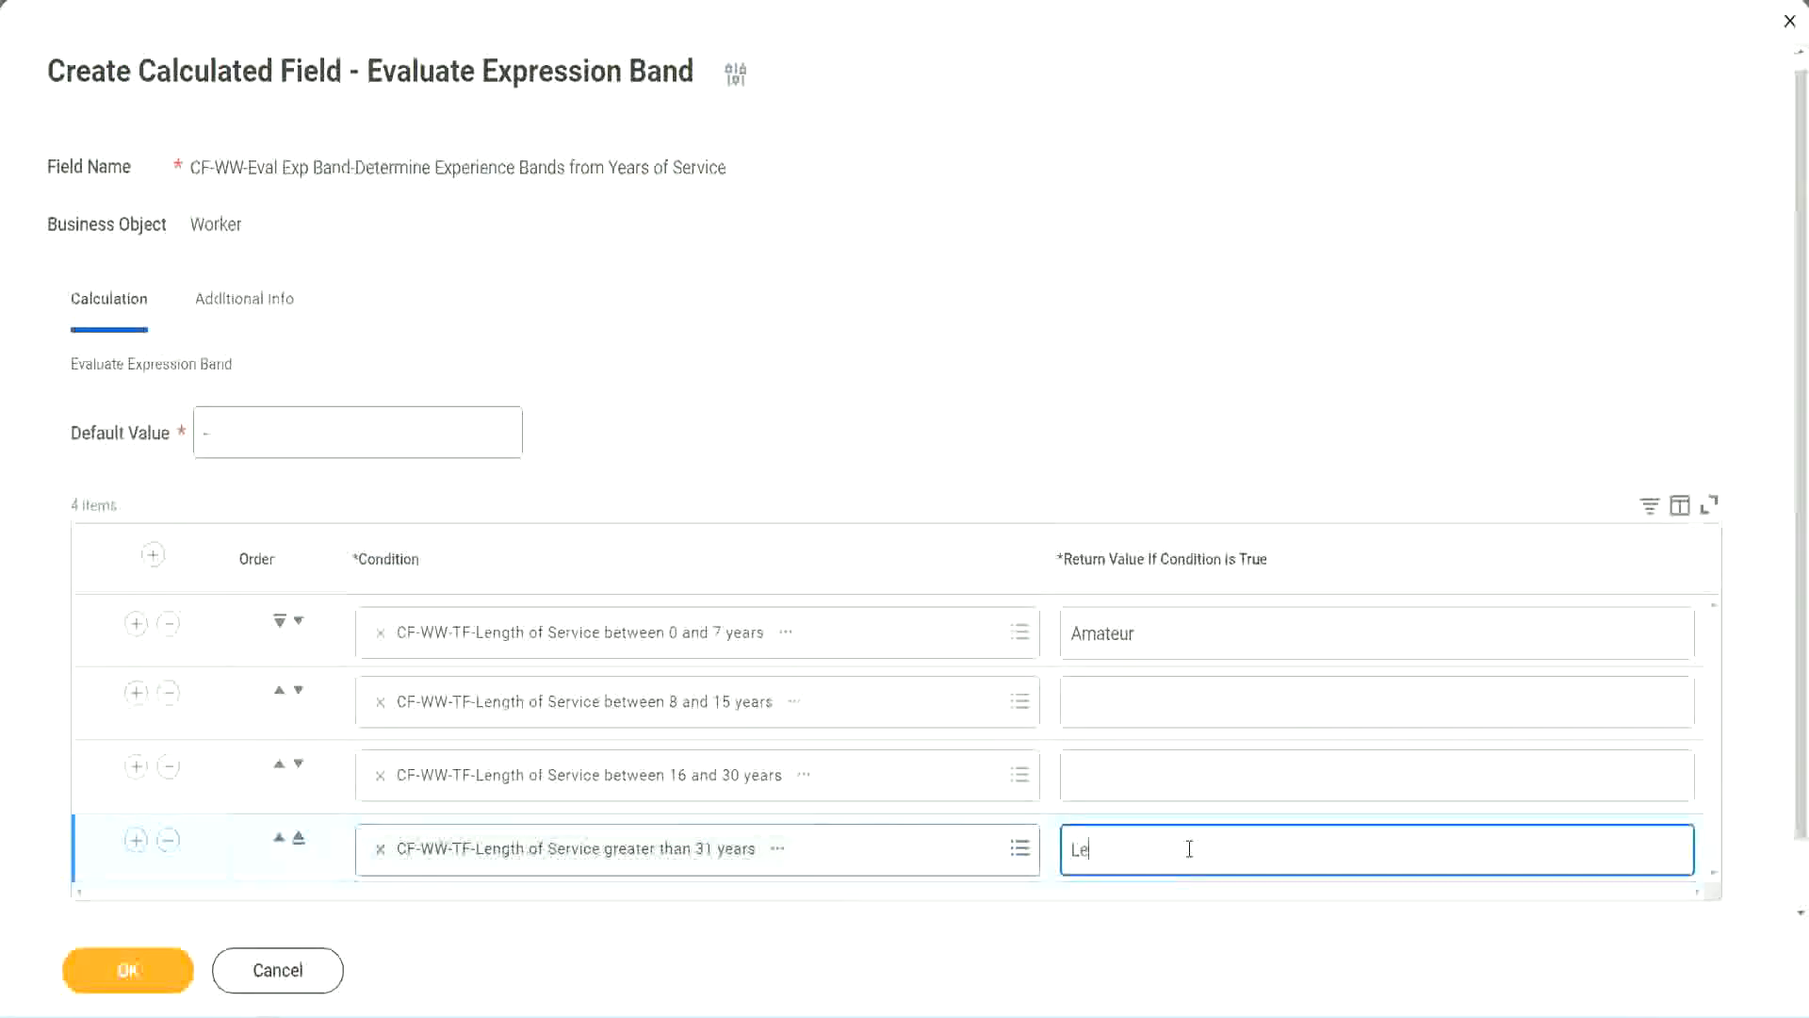
type("gend")
left_click(1112, 773)
type("S")
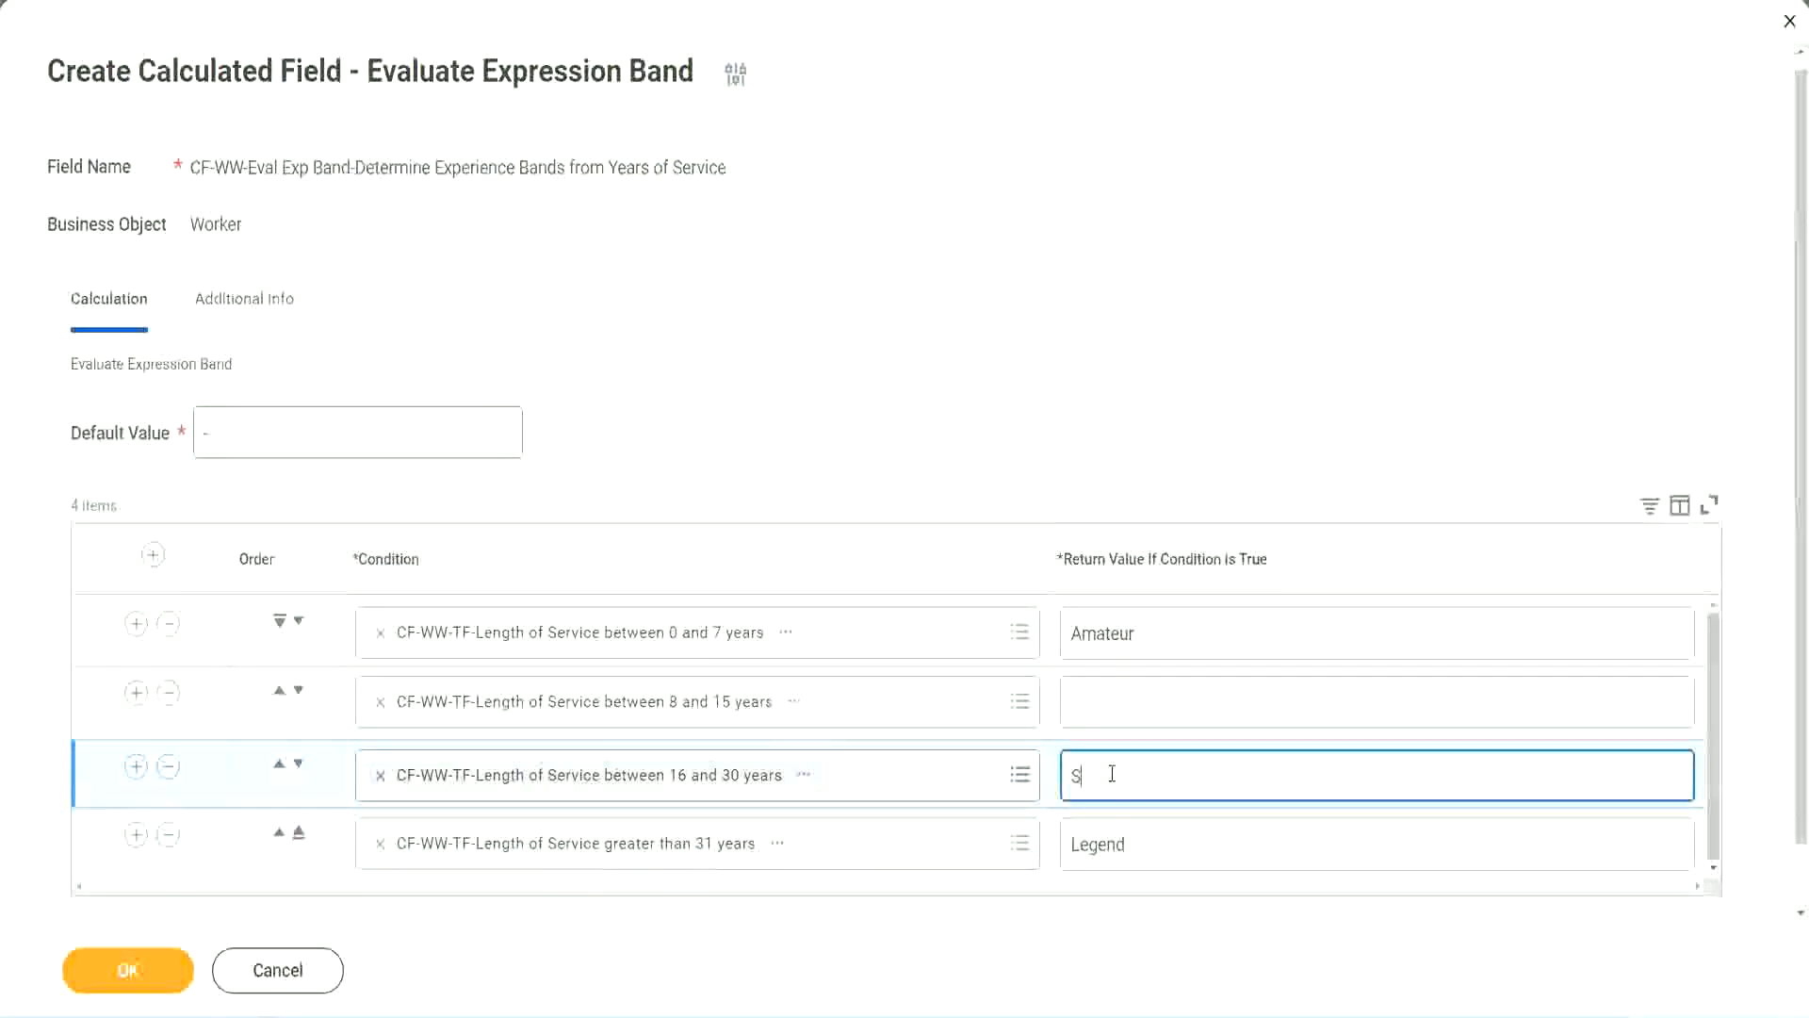
type("enior")
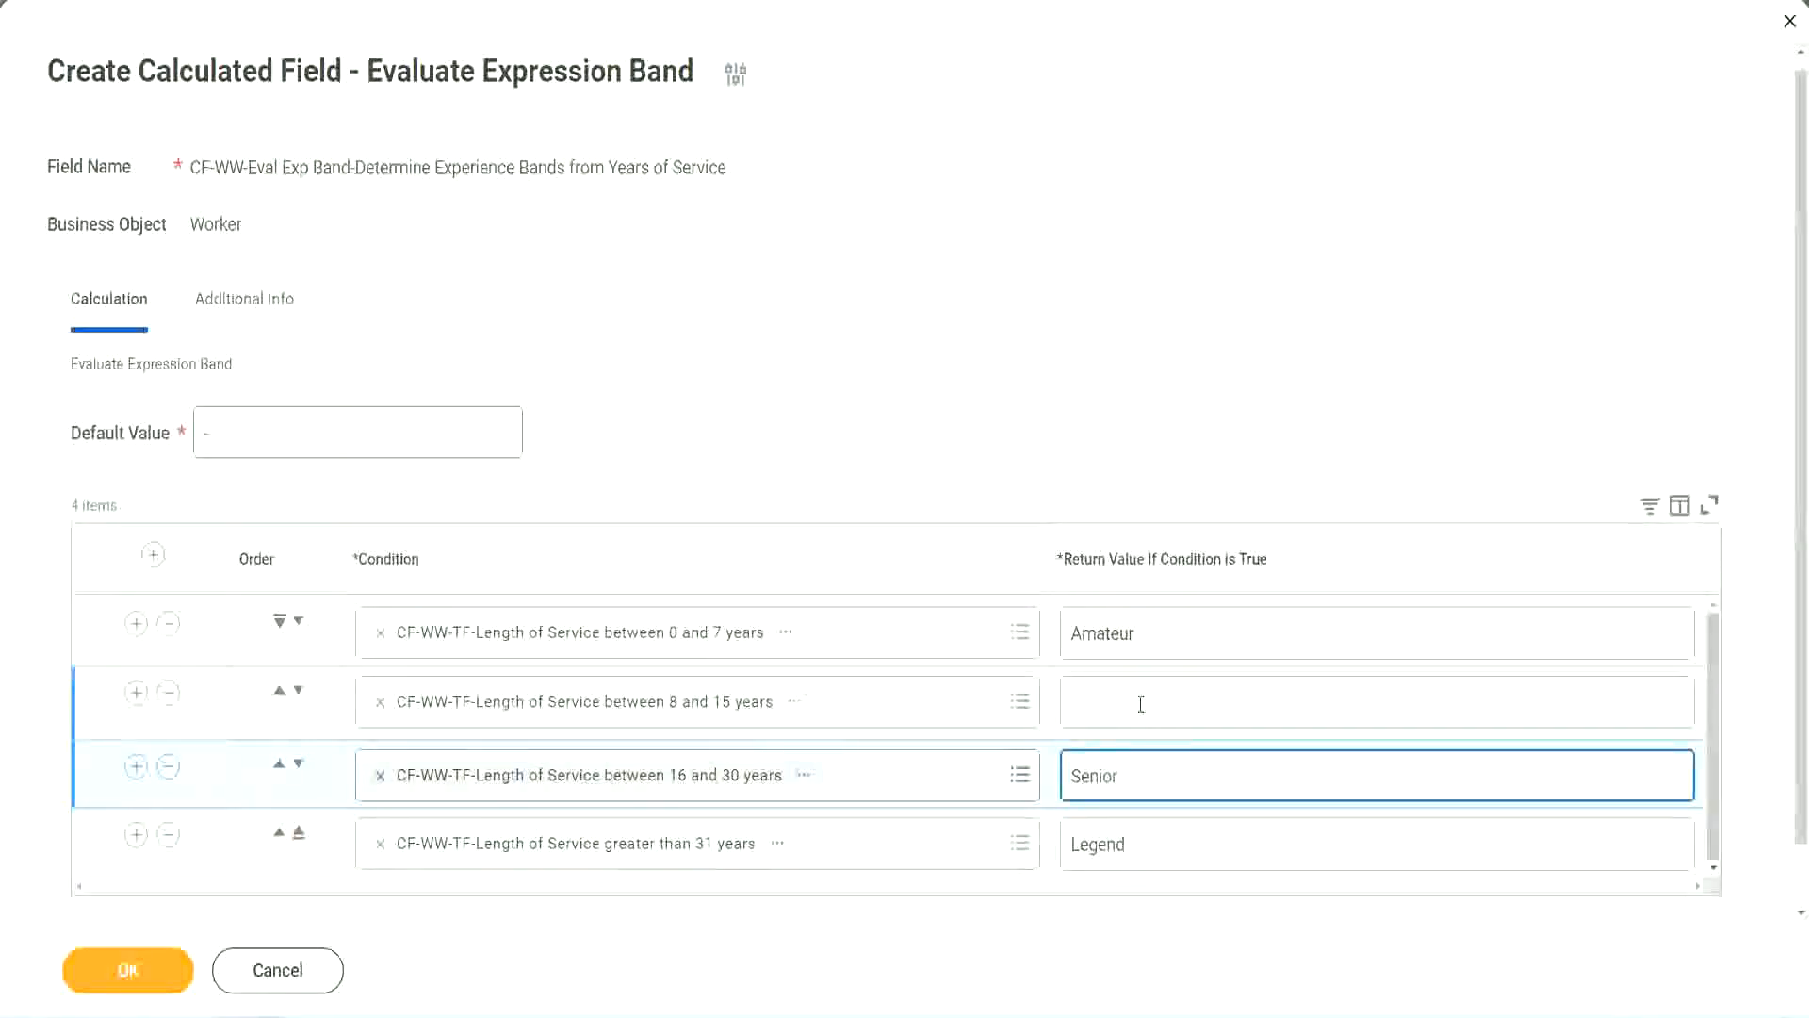
left_click(1140, 704)
type("Ex")
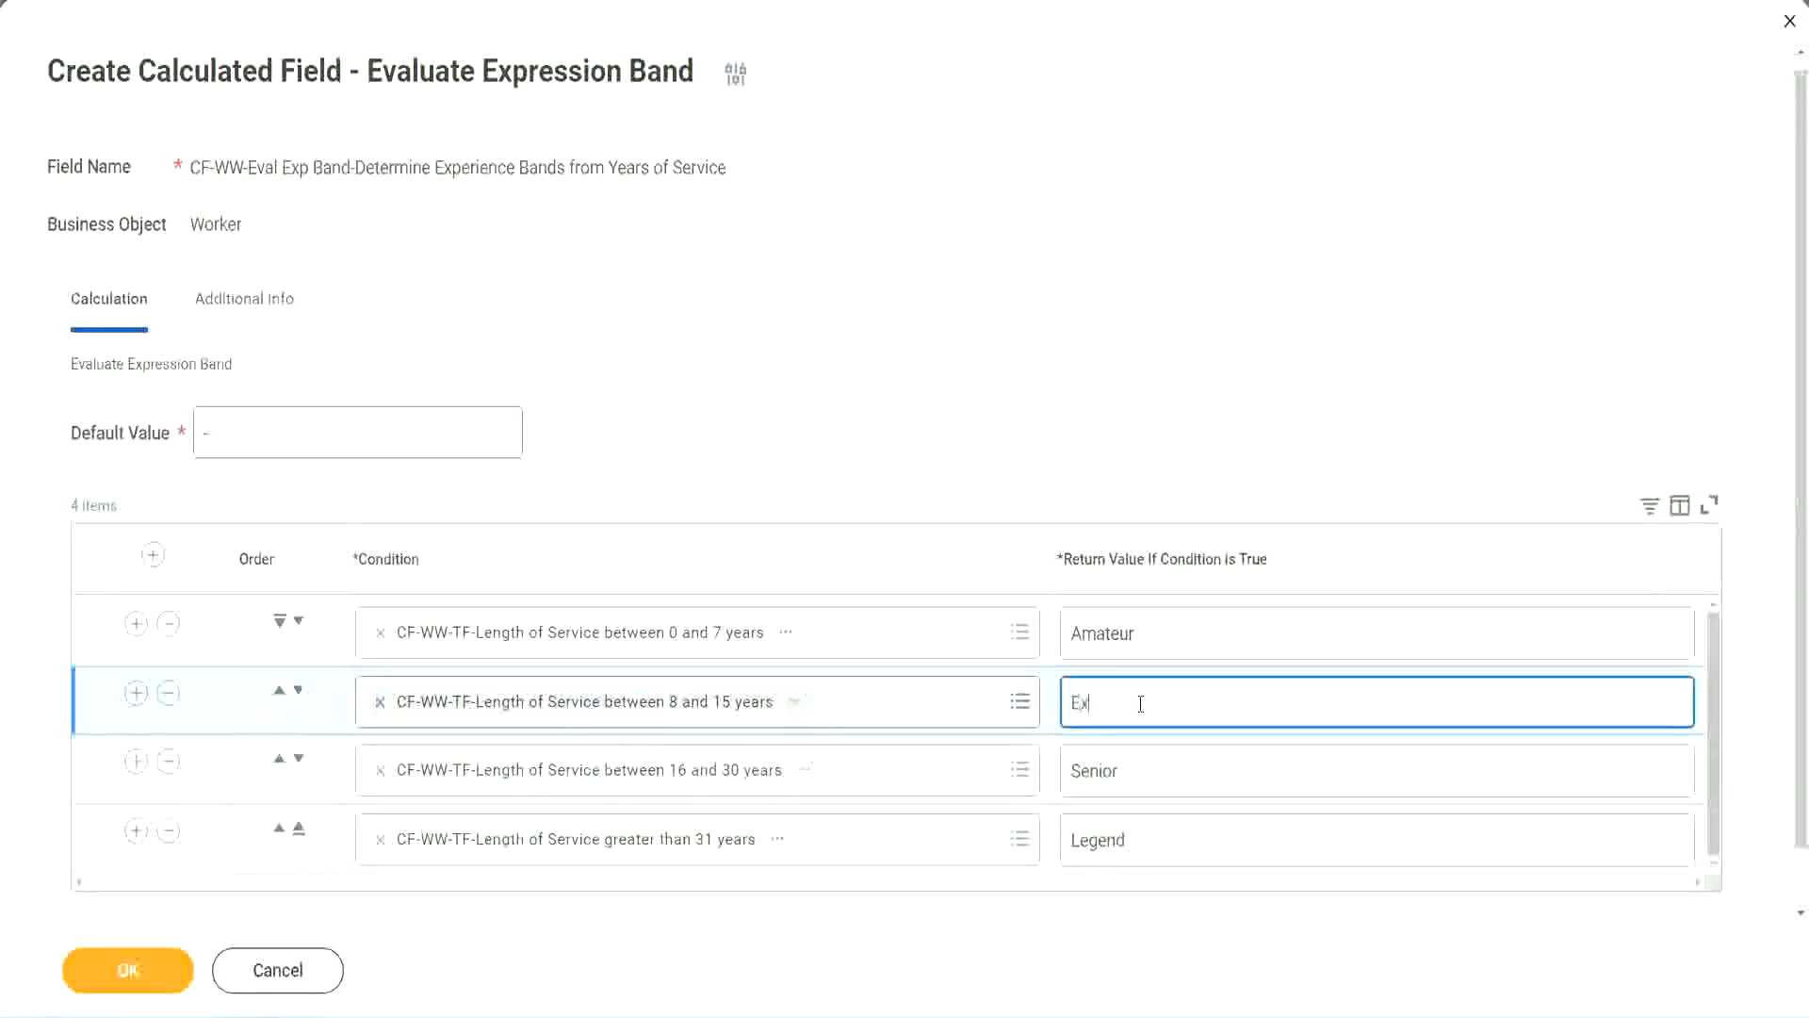
type("perienced")
left_click(128, 970)
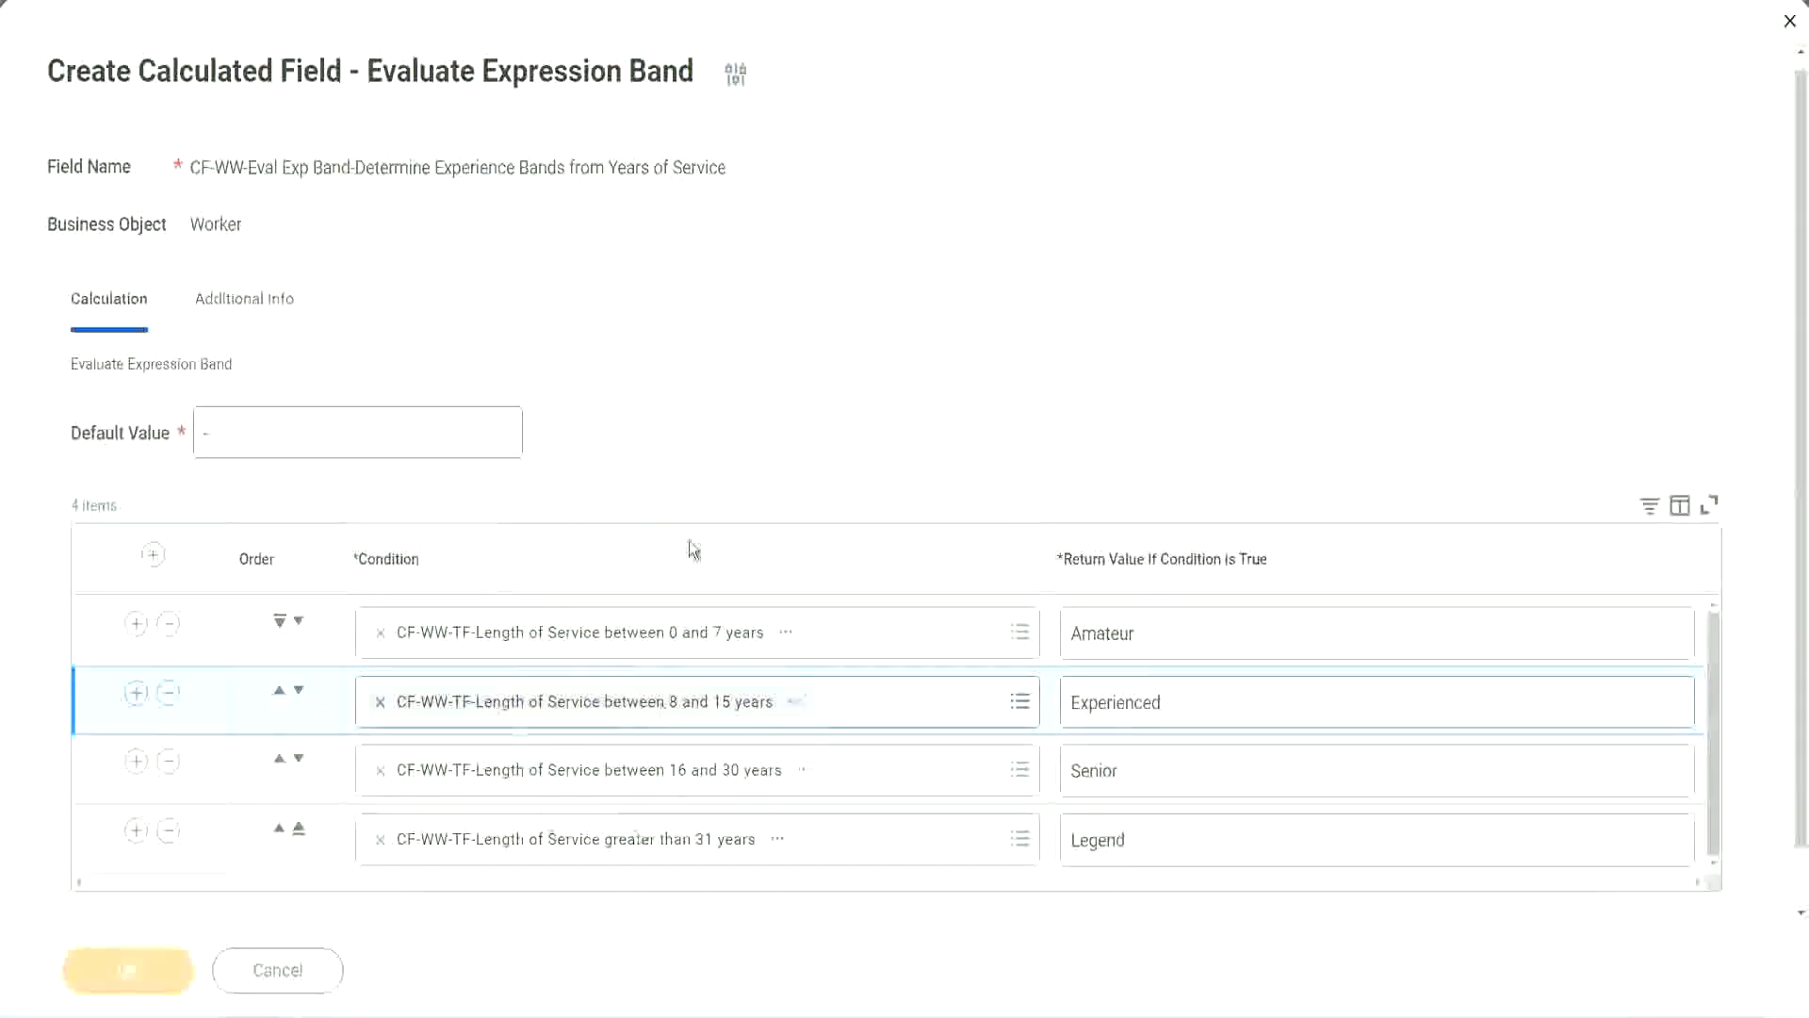
scroll(619, 575, "down", 3)
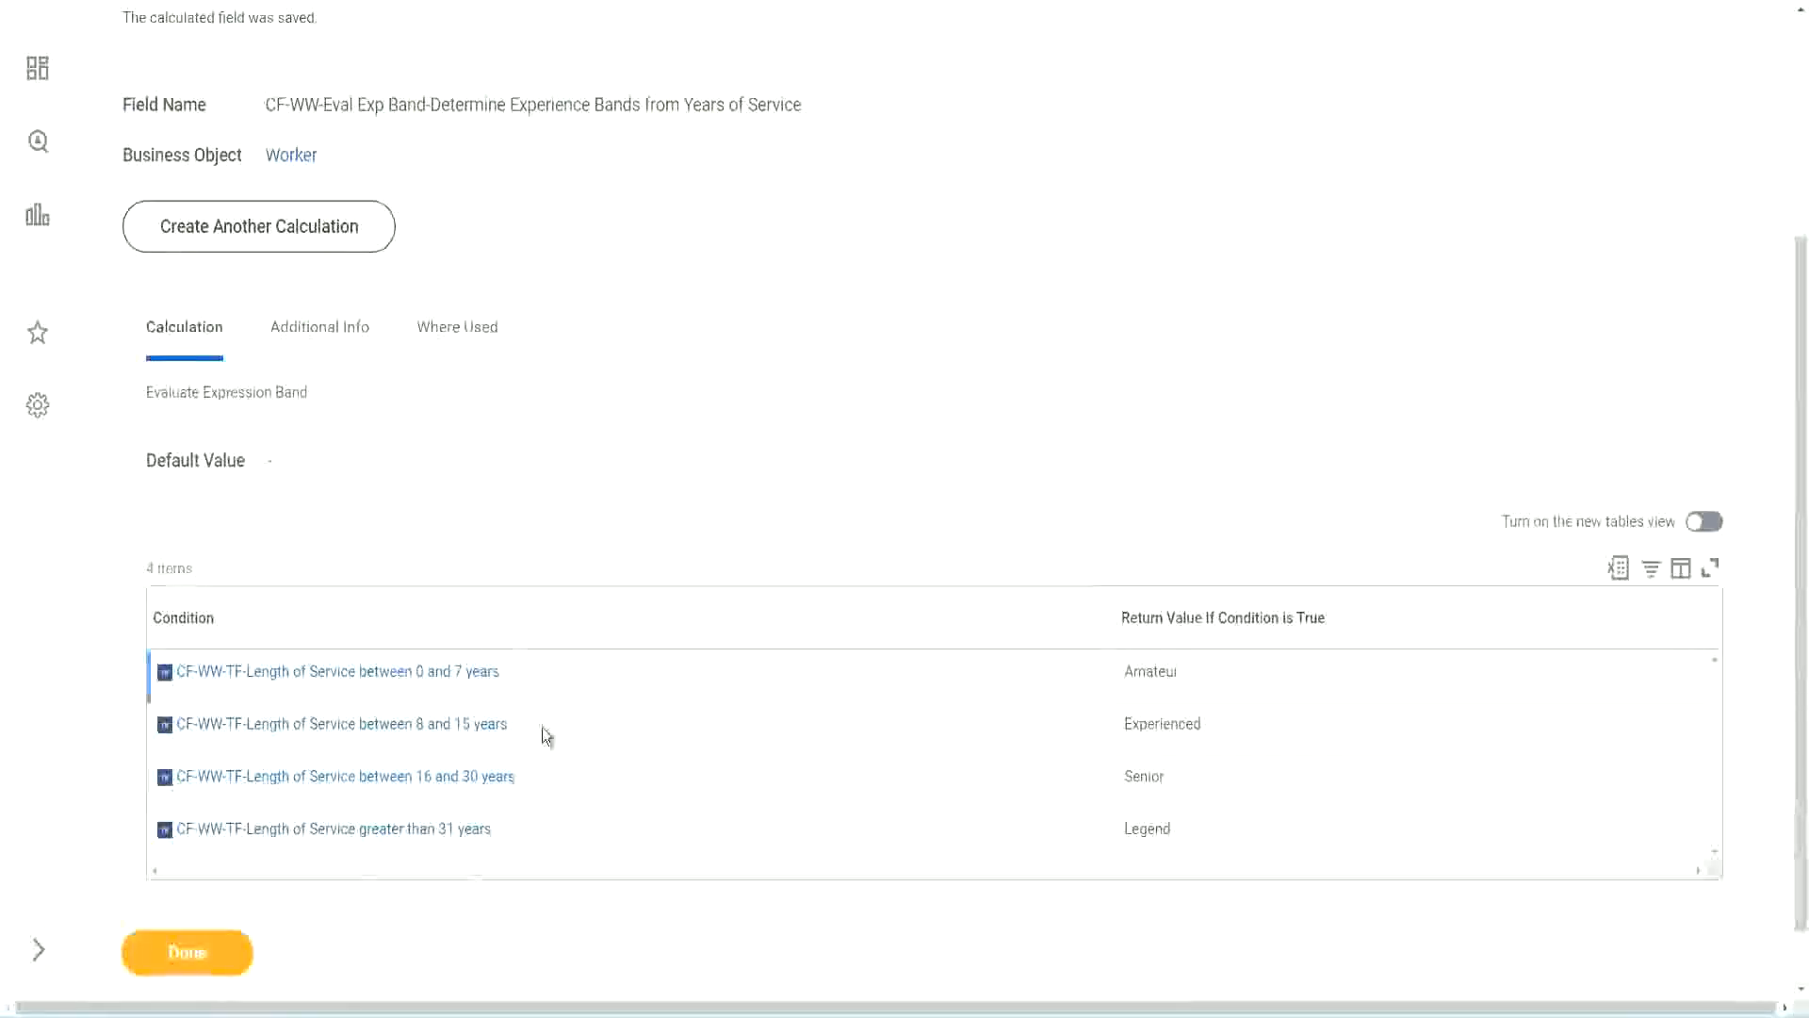
Step: Review the saved Evaluate Expression Band field's conditions and return values against the experience bands in the notes
double_click(1158, 668)
double_click(1151, 724)
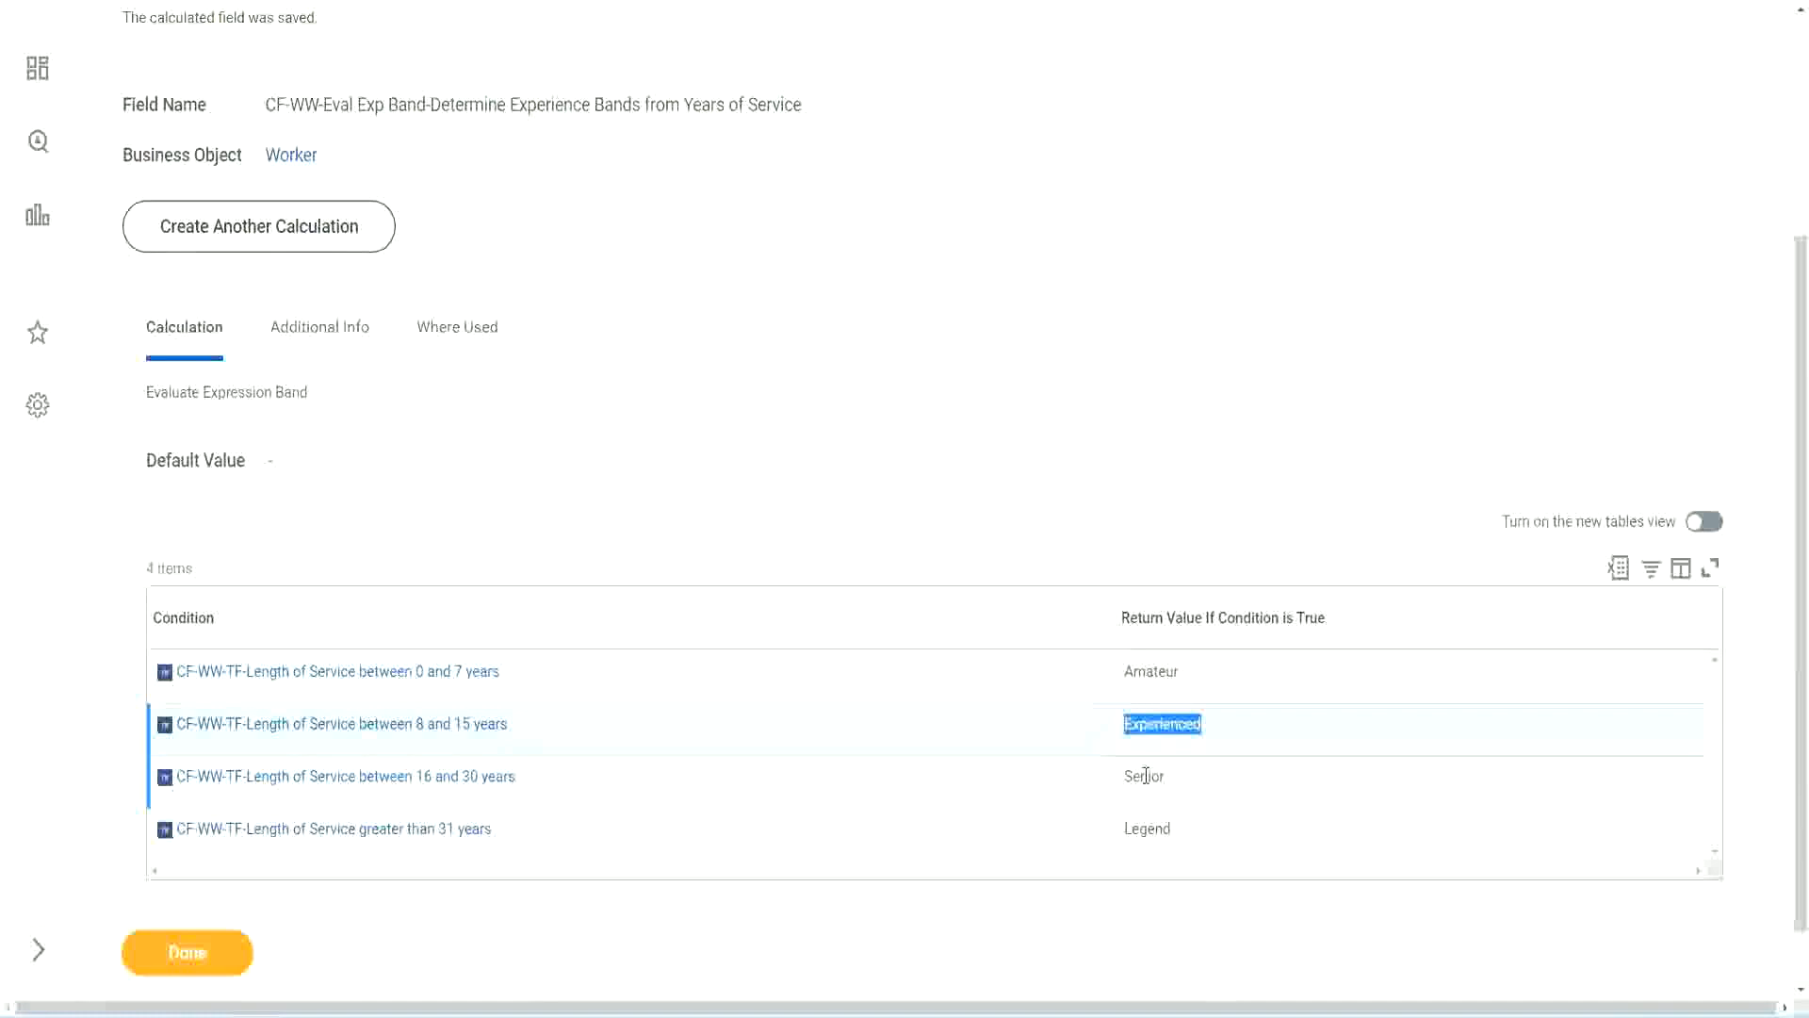
double_click(1146, 774)
left_click(1150, 830)
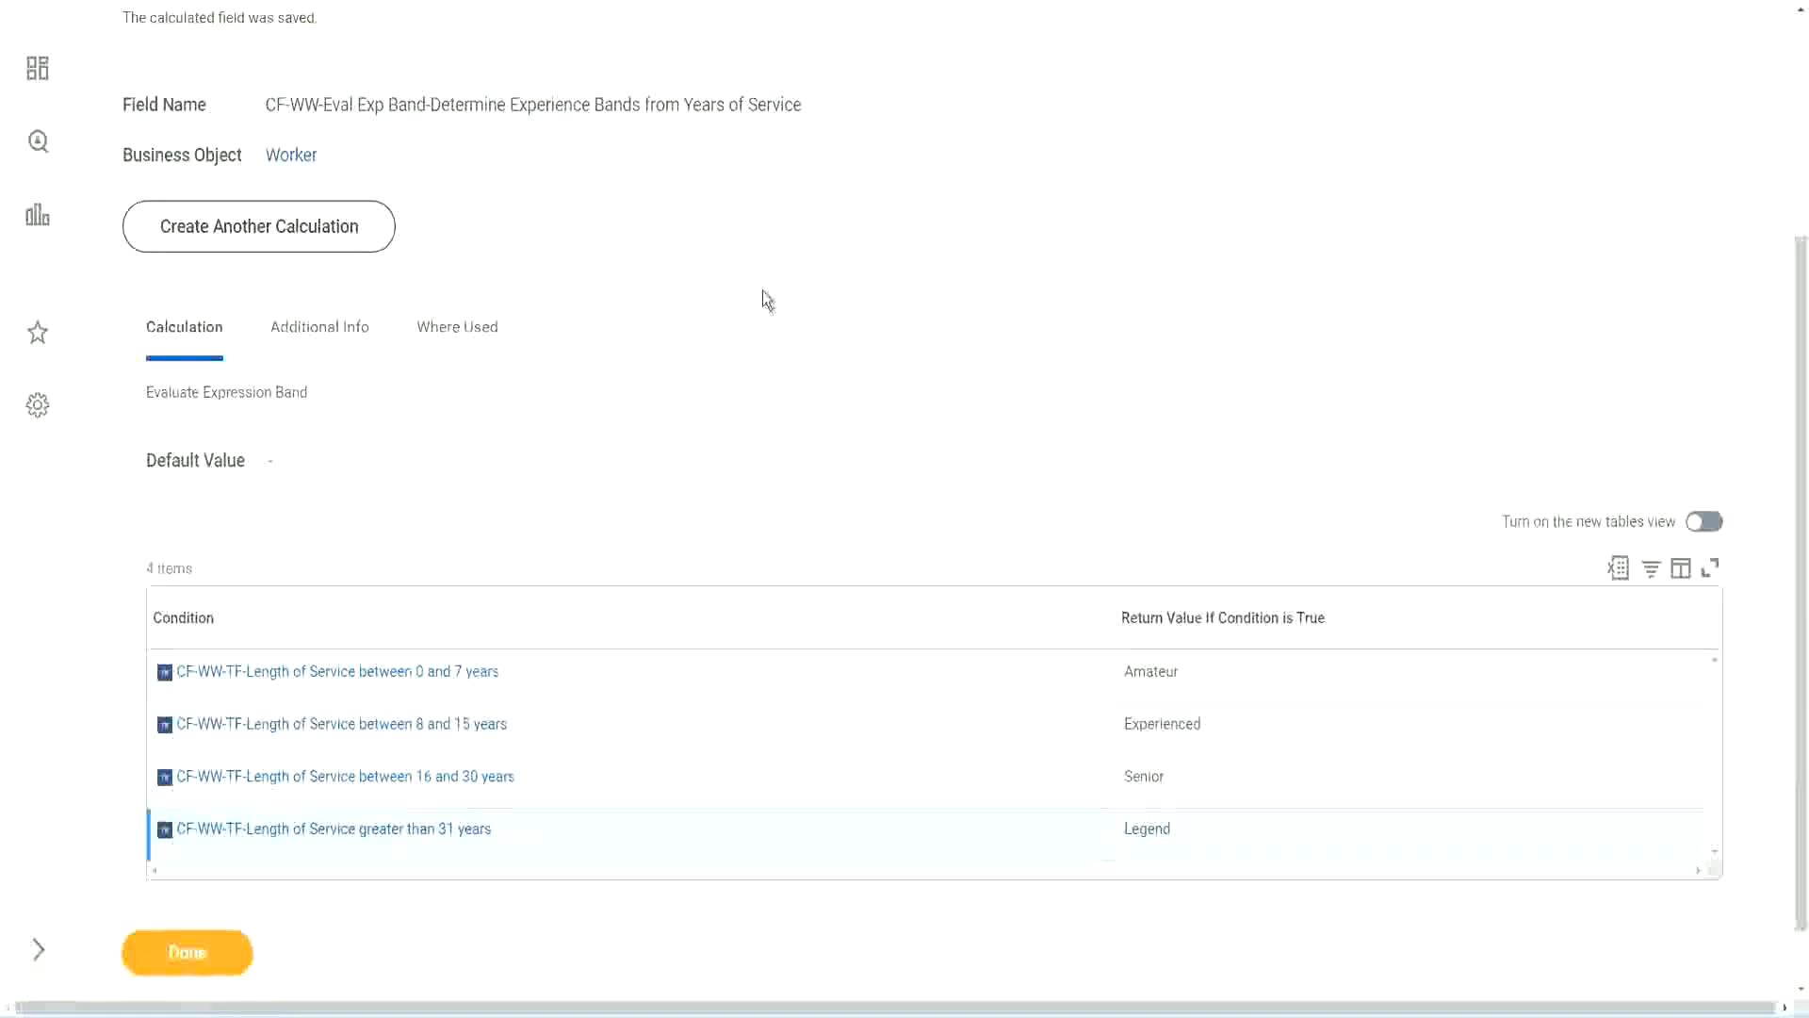
scroll(766, 300, "up", 4)
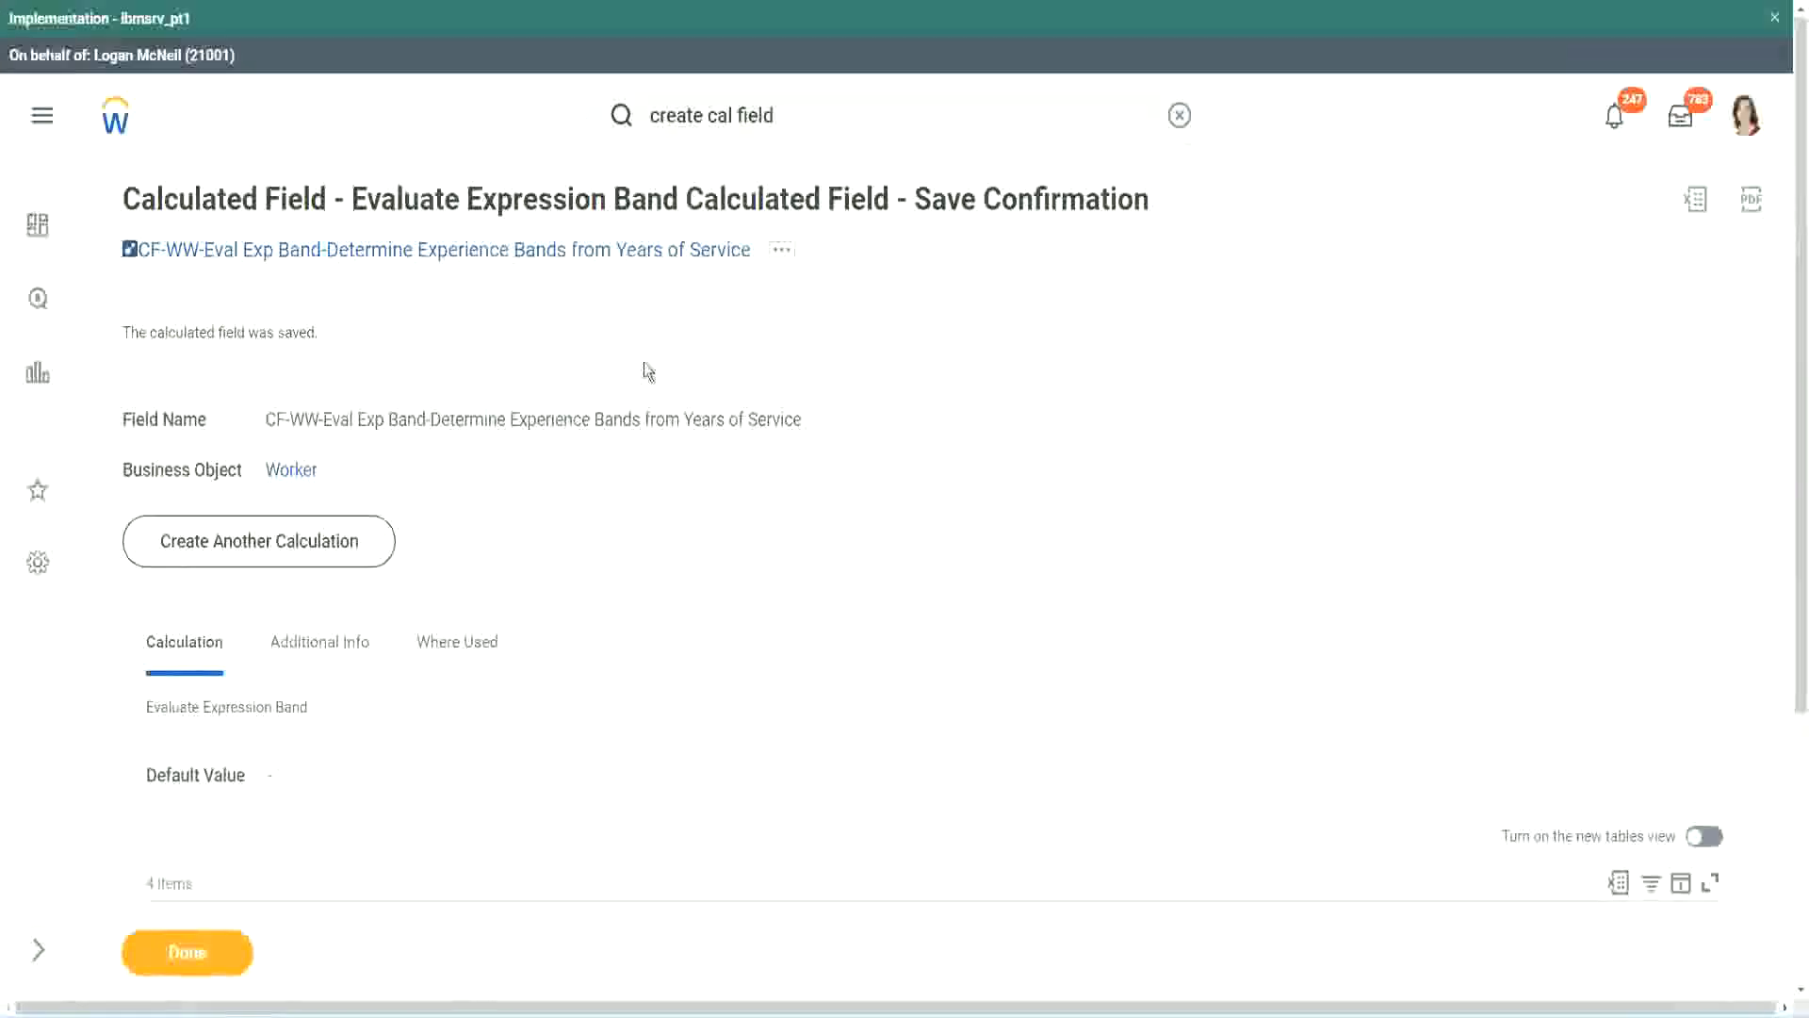
right_click(594, 248)
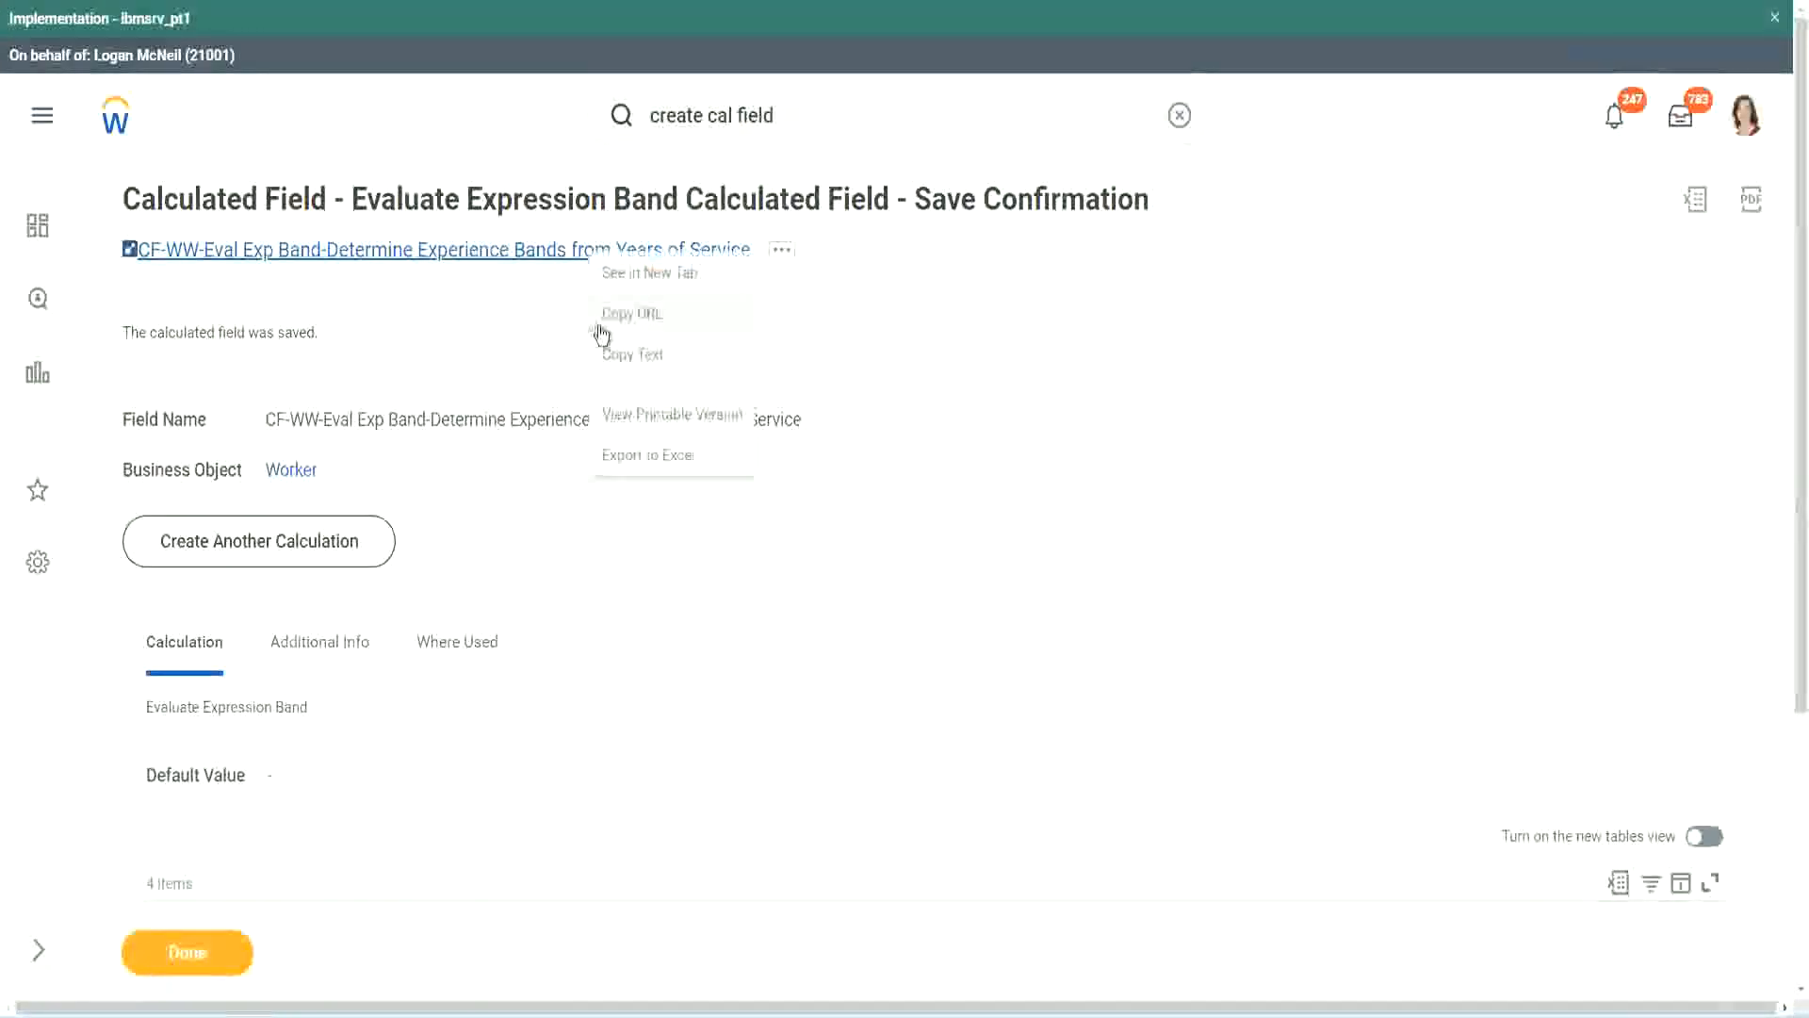
left_click(628, 362)
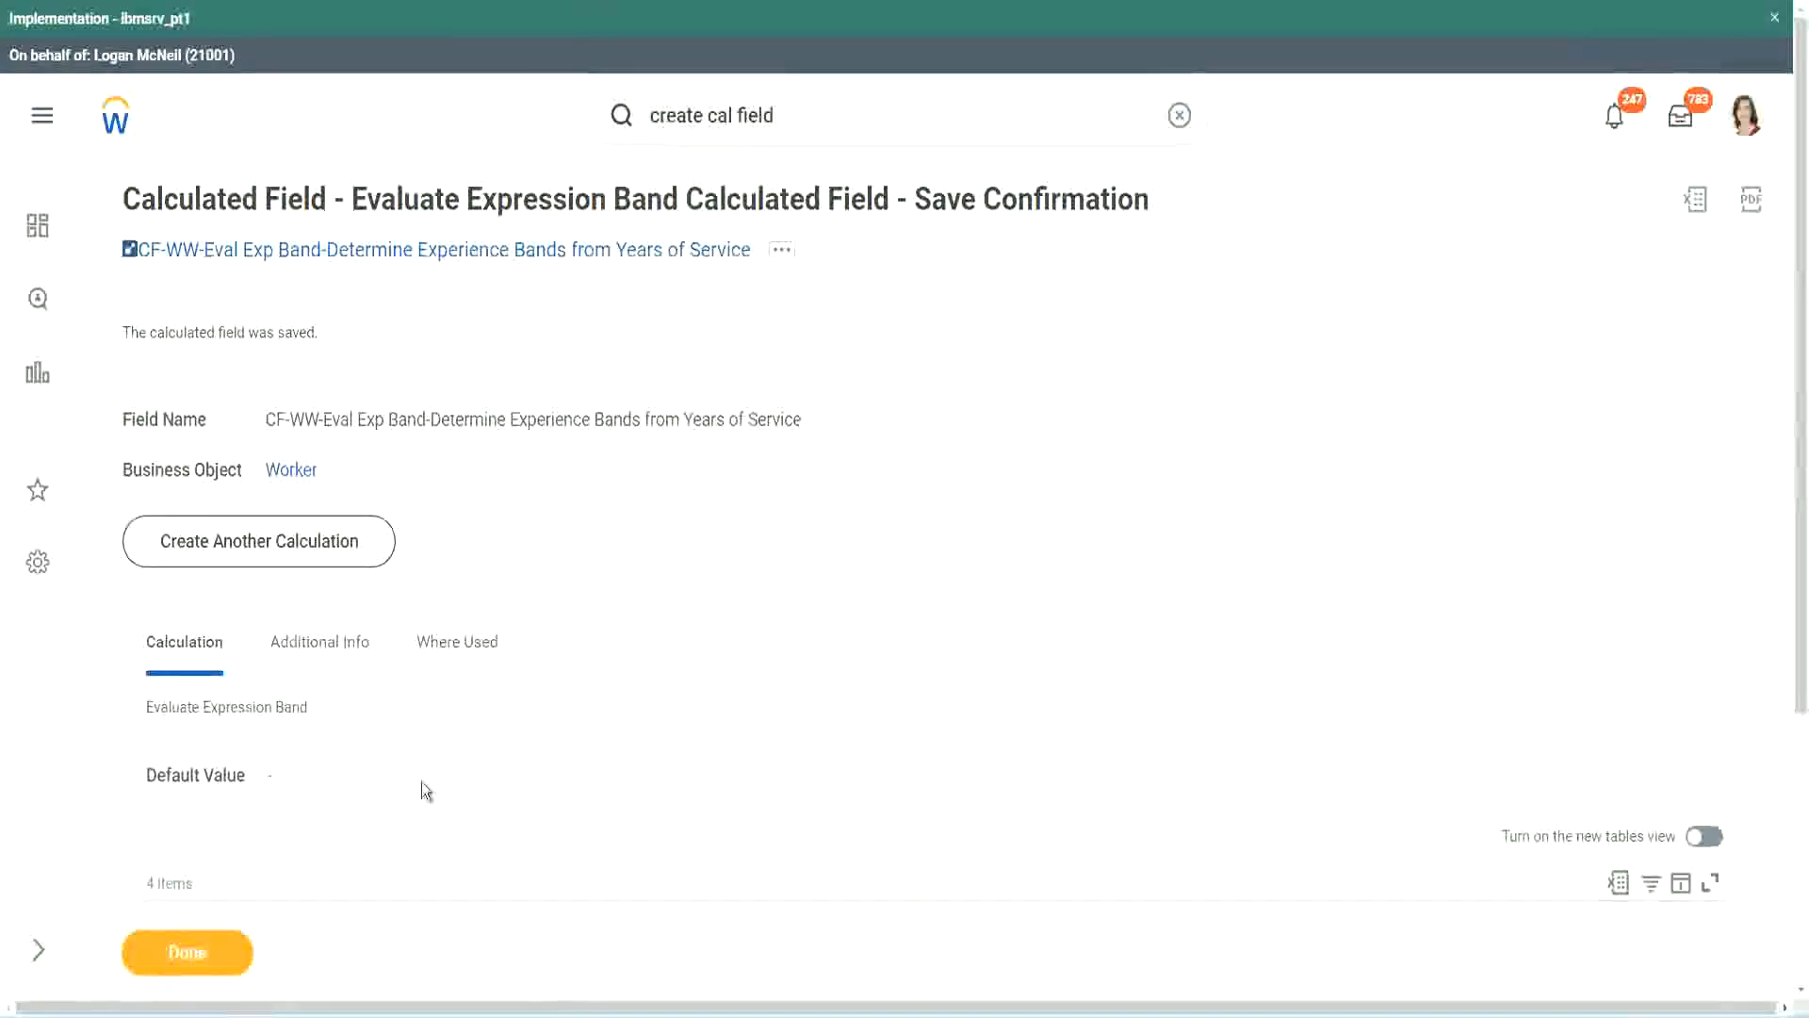
scroll(600, 733, "down", 3)
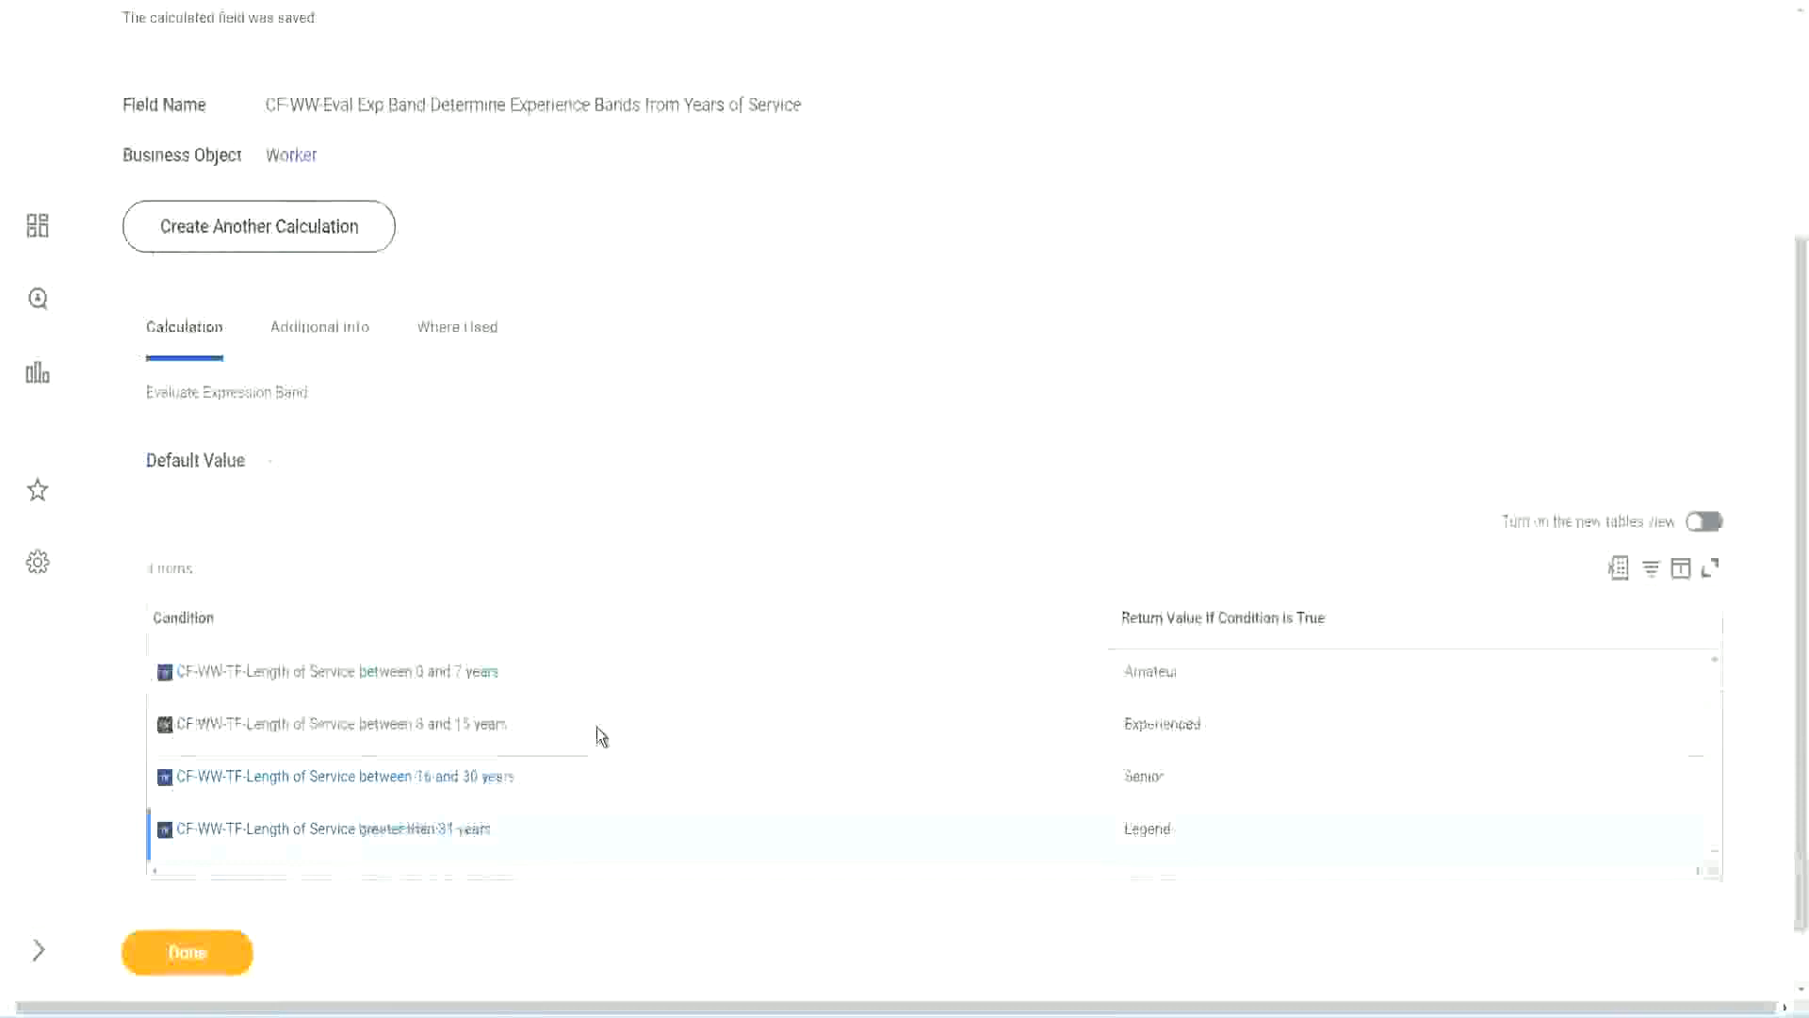
scroll(597, 727, "down", 1)
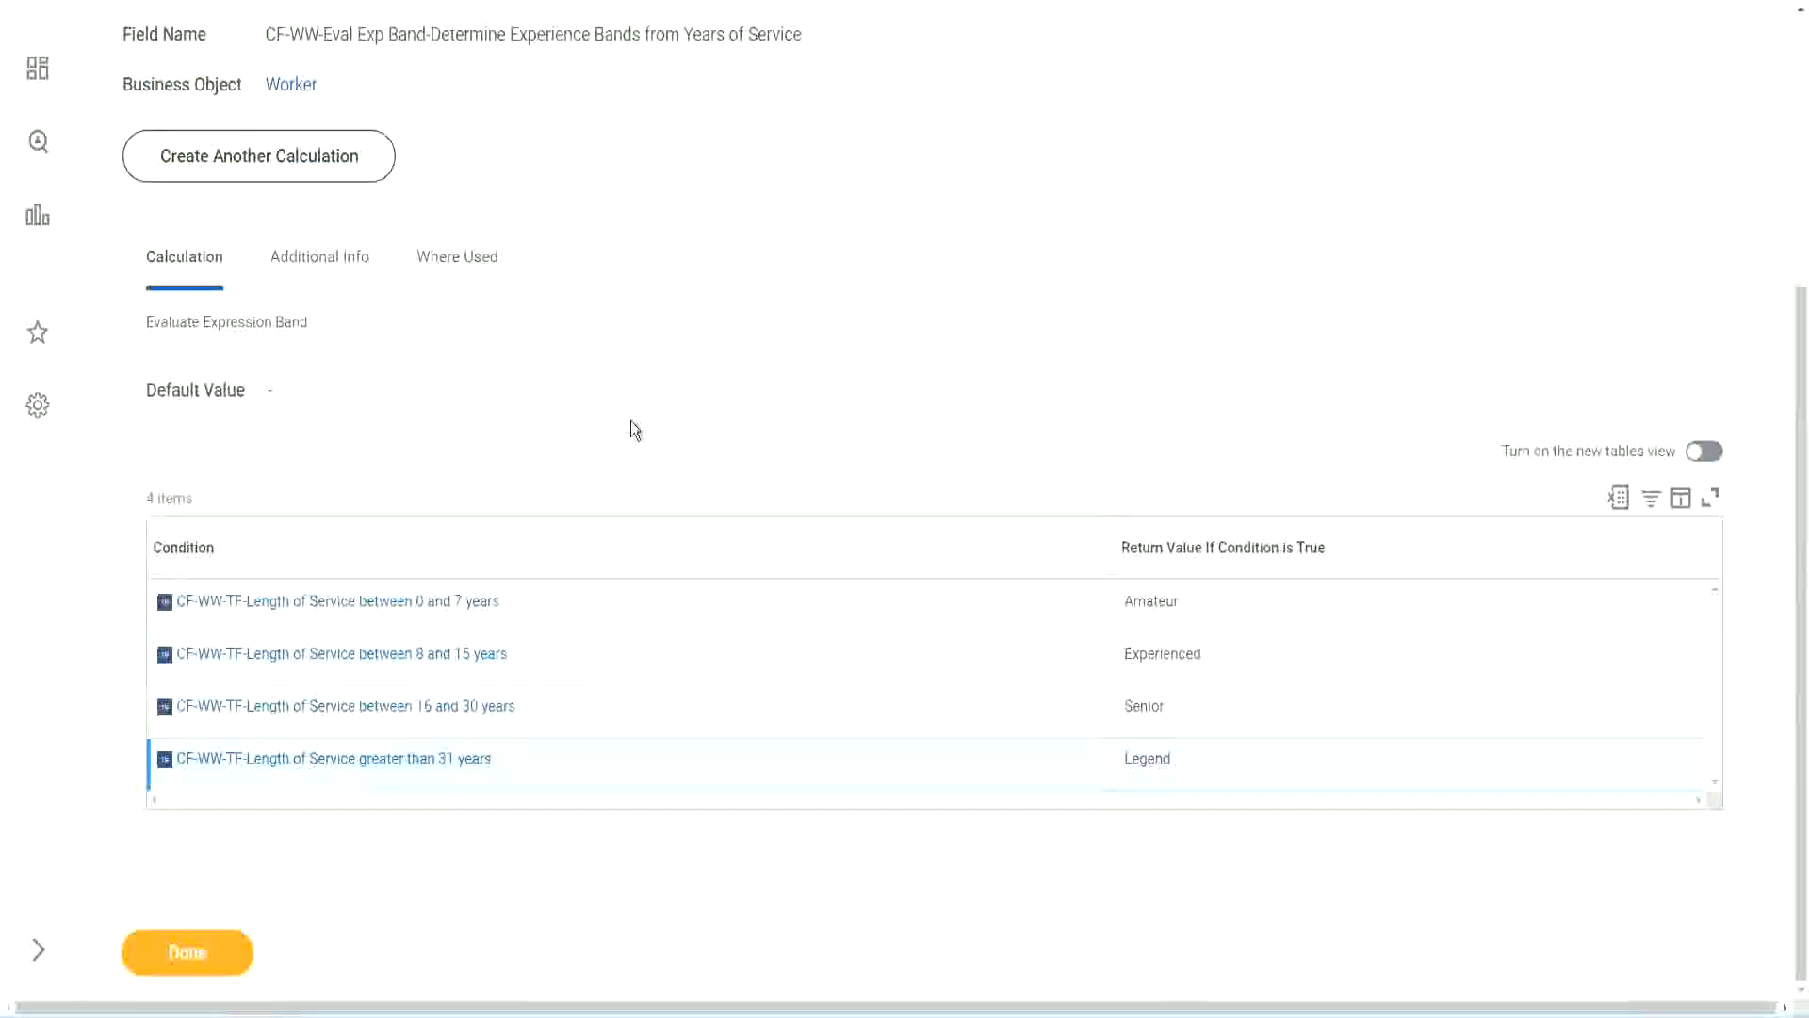
scroll(630, 420, "up", 2)
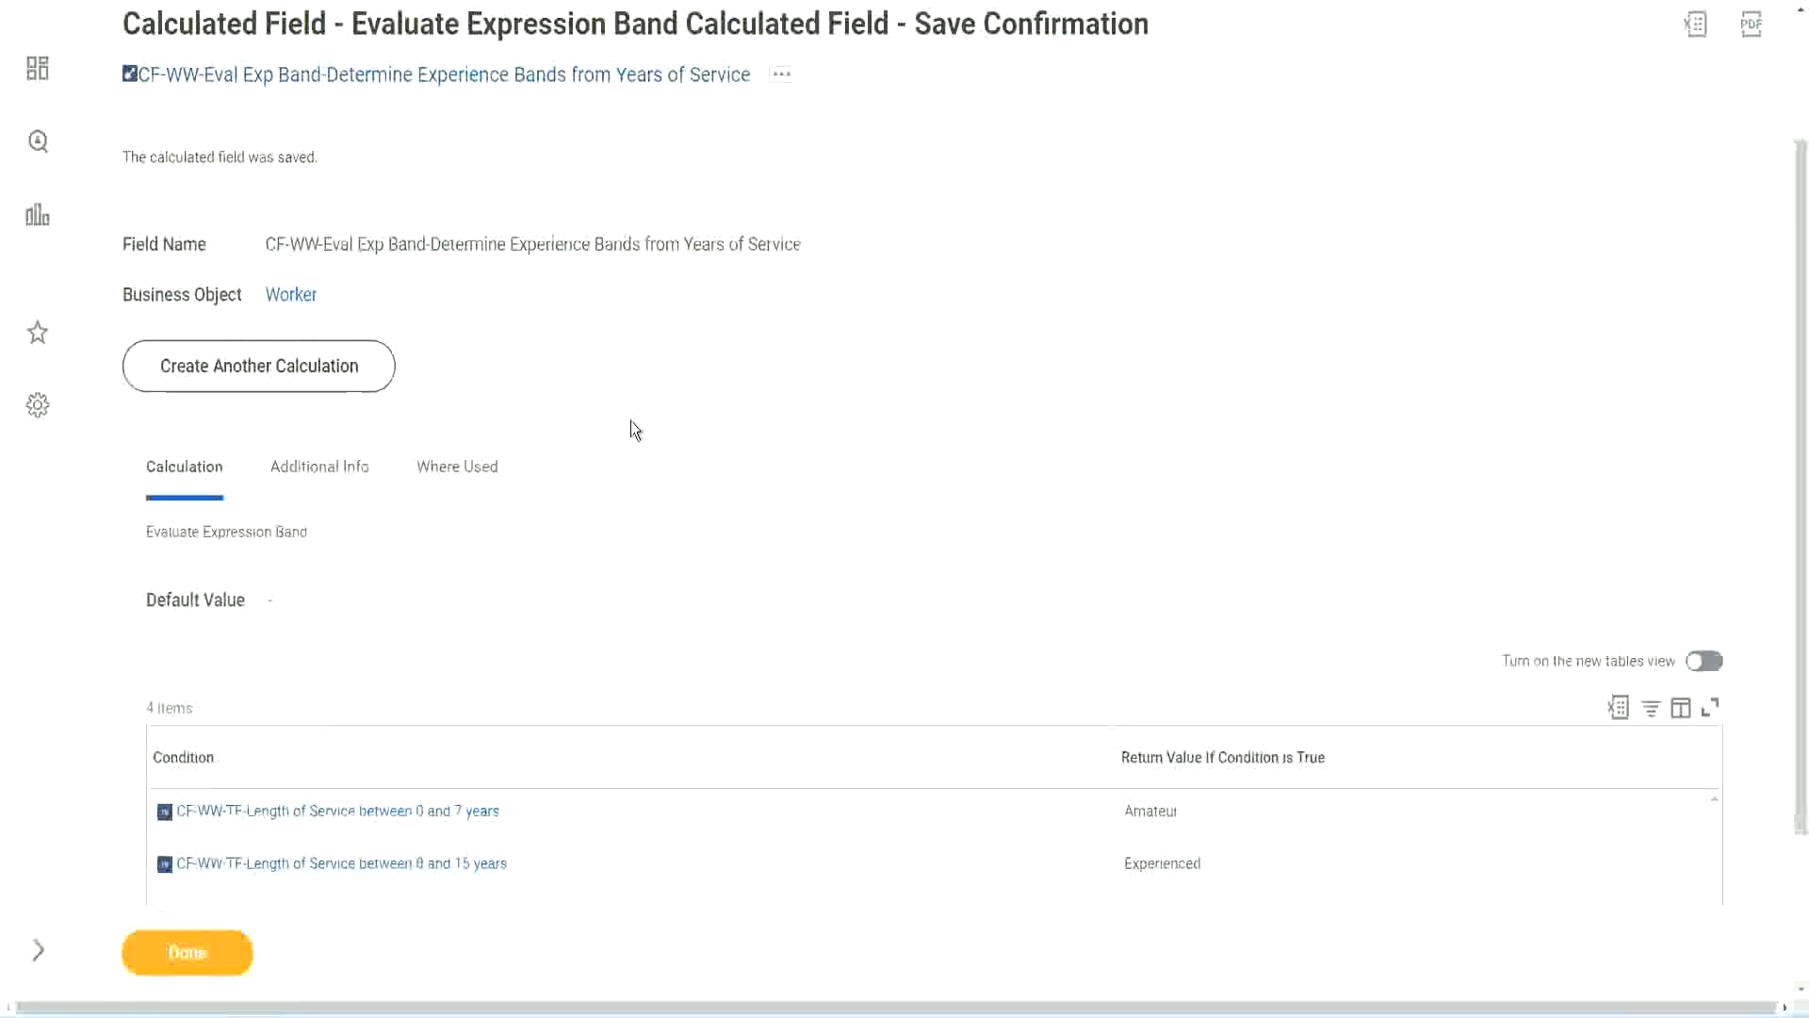
scroll(631, 420, "down", 2)
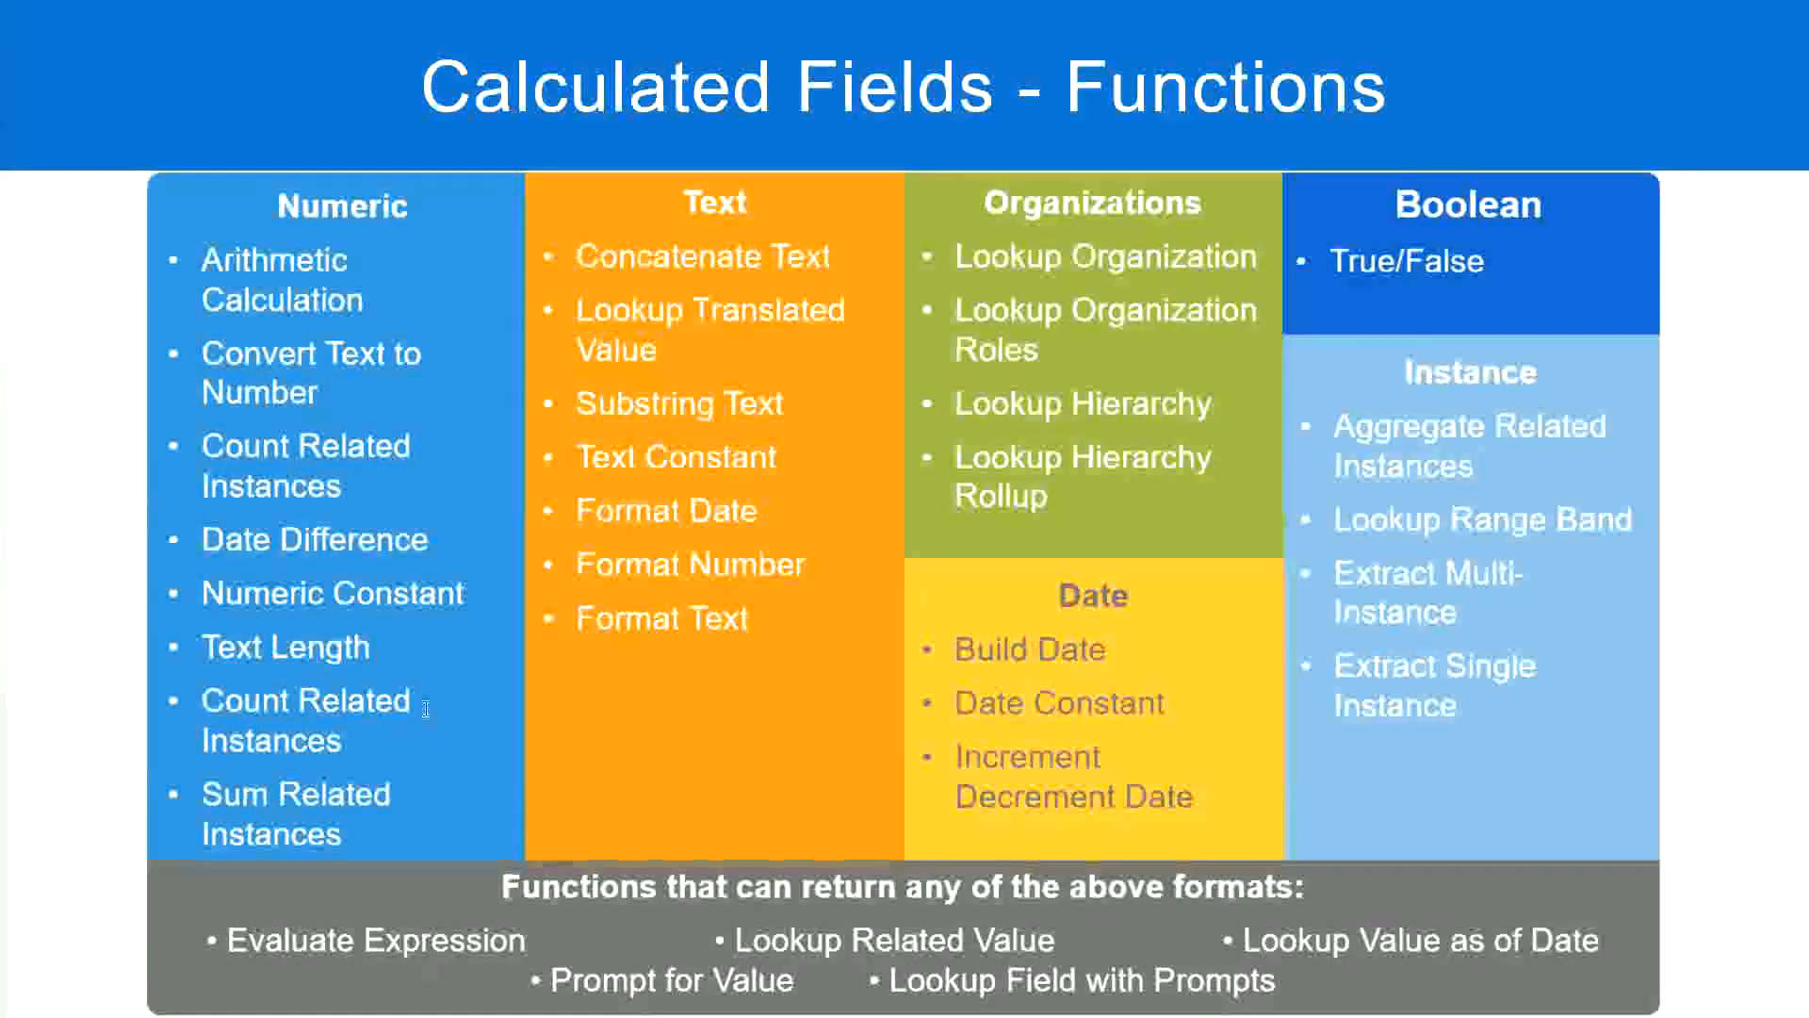
key("alt+Tab")
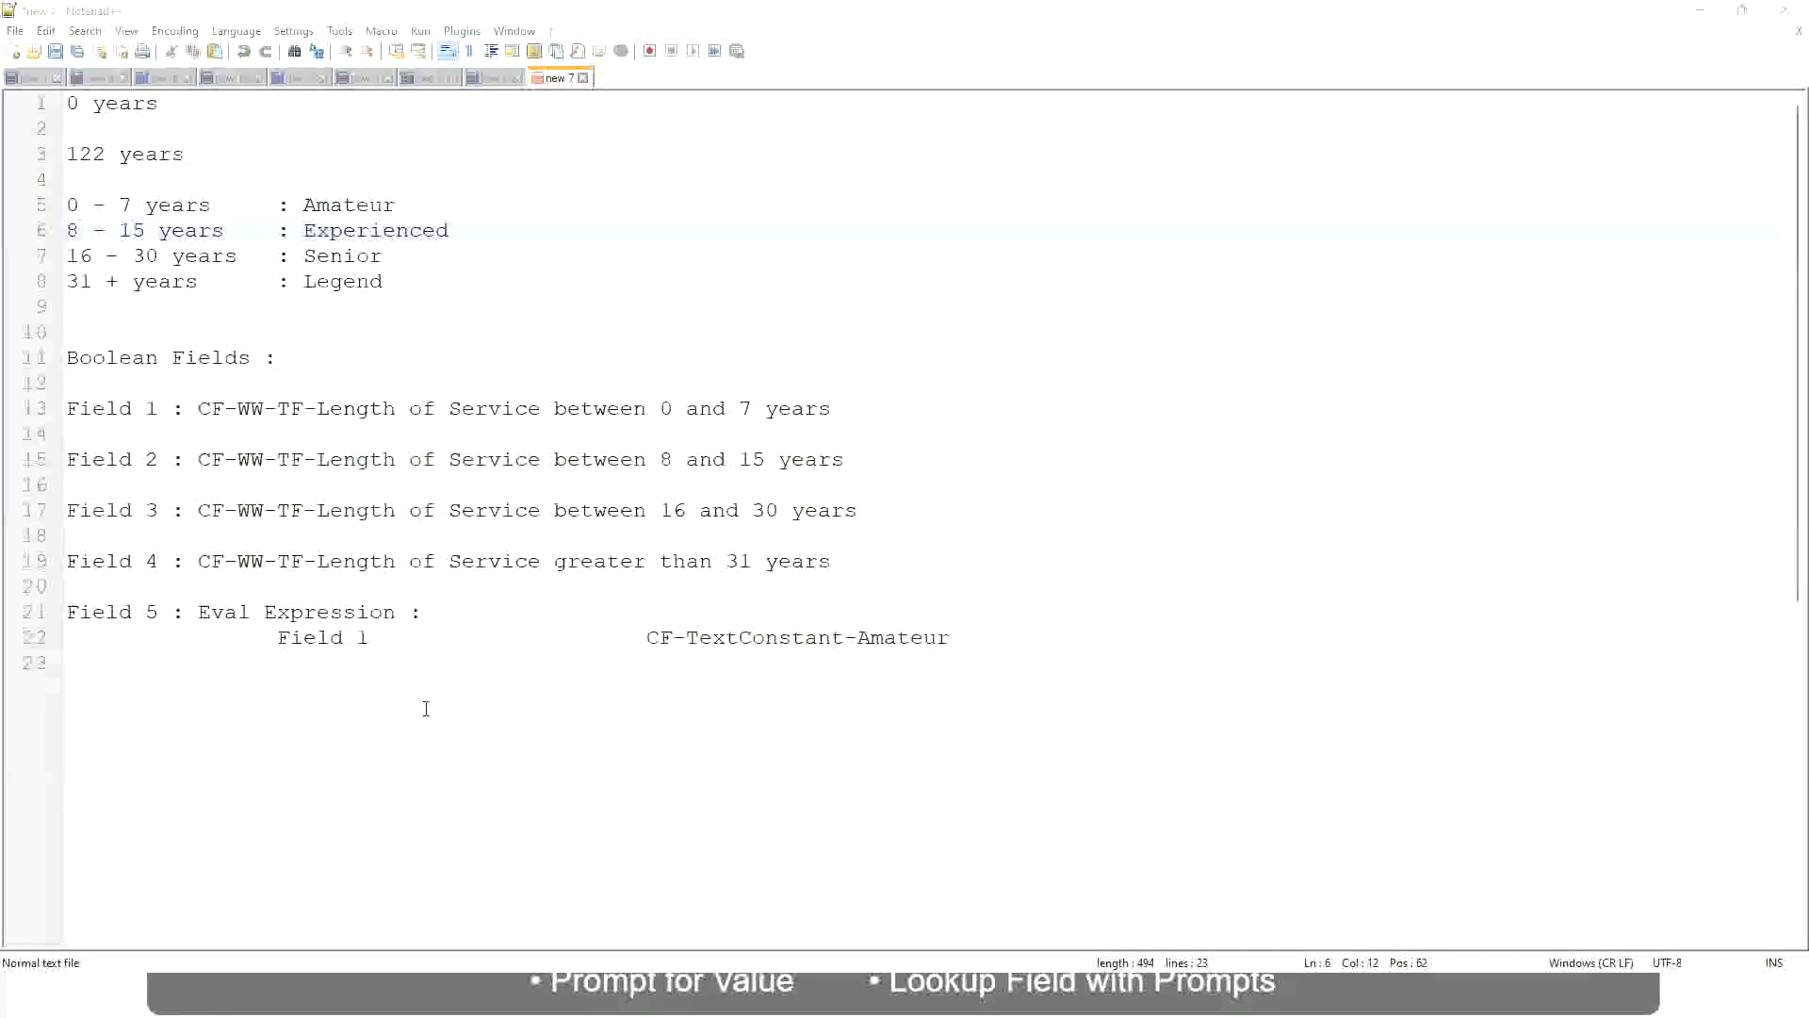
key("alt+Tab")
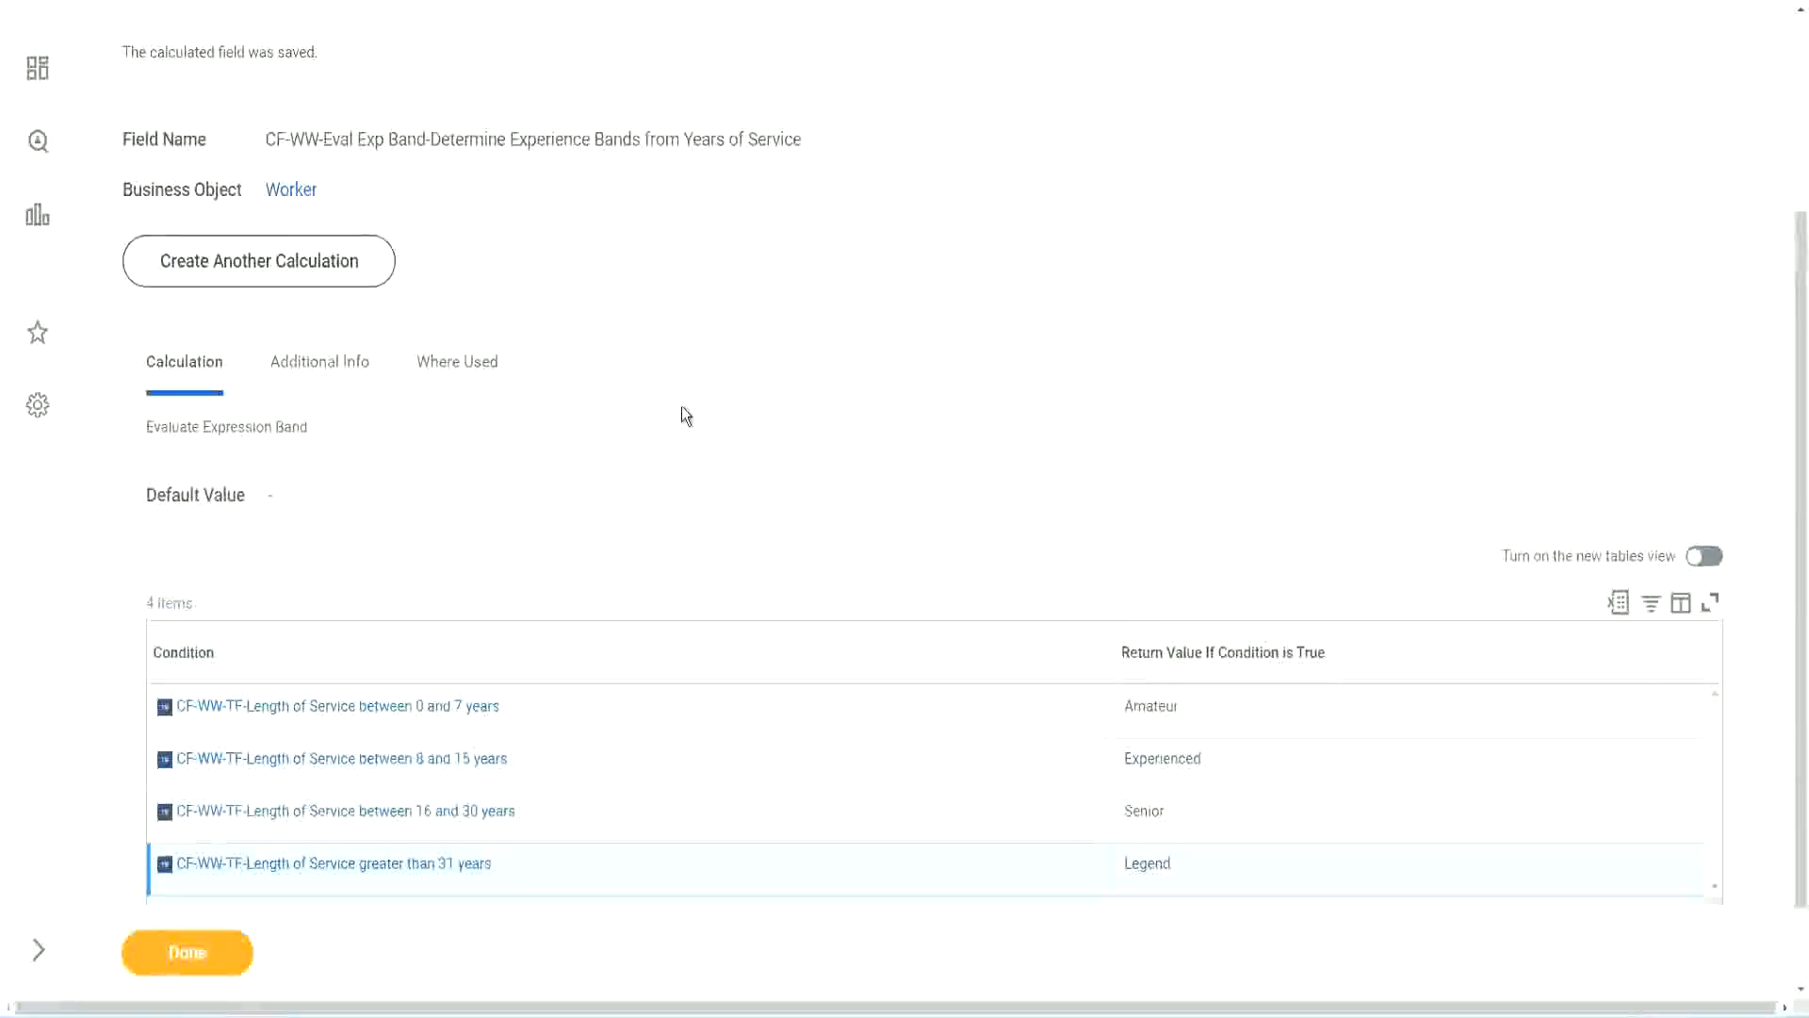
scroll(682, 405, "up", 3)
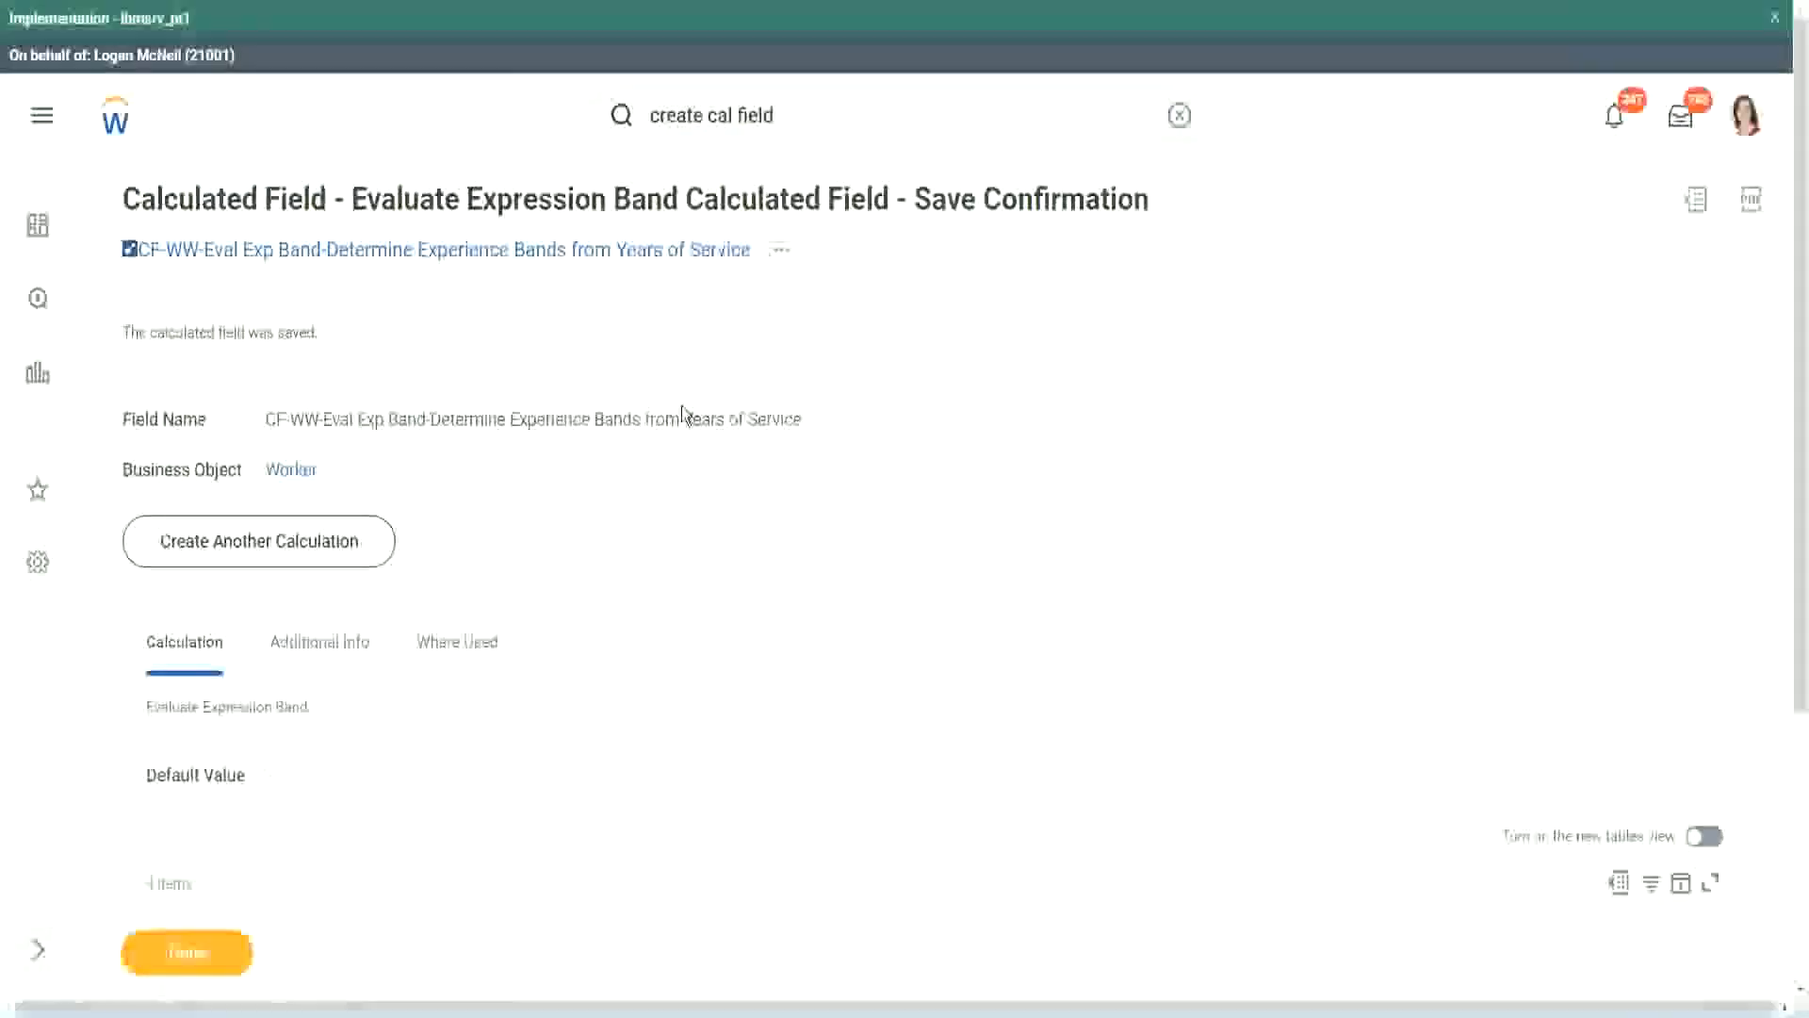
scroll(679, 412, "down", 4)
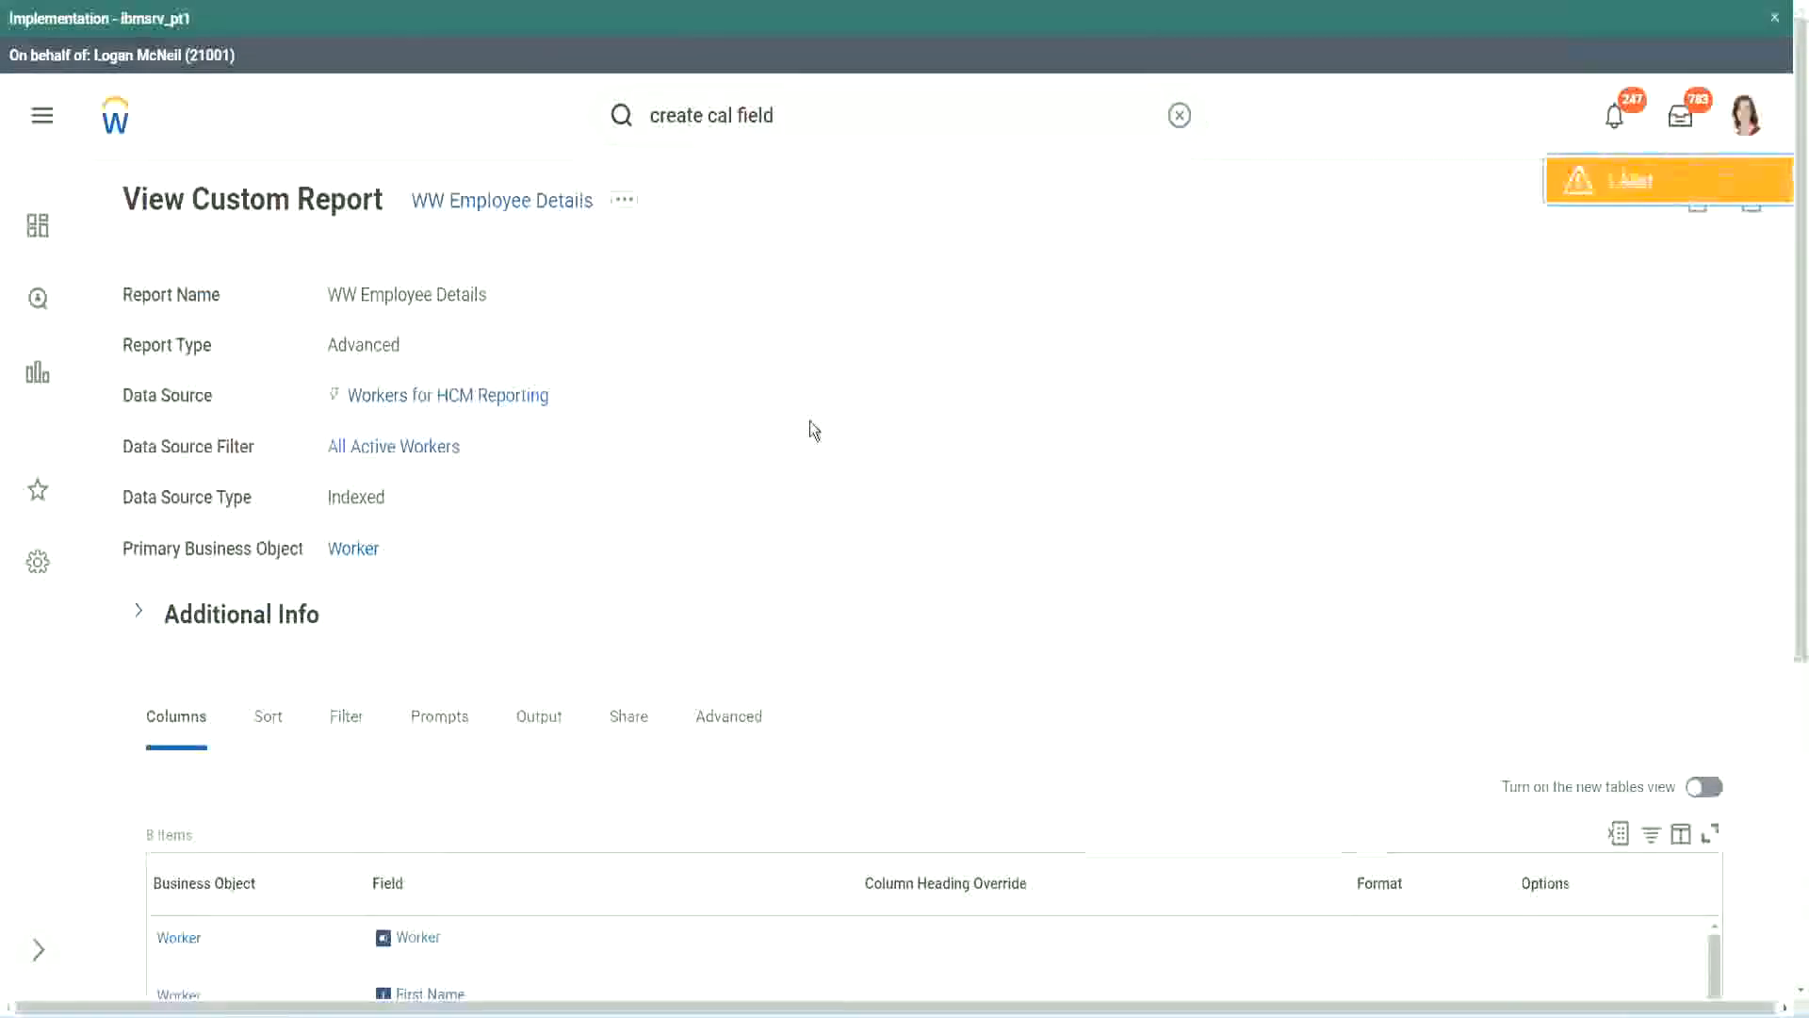
Step: Open the WW Employee Details custom report for editing
scroll(810, 421, "down", 3)
scroll(811, 420, "up", 3)
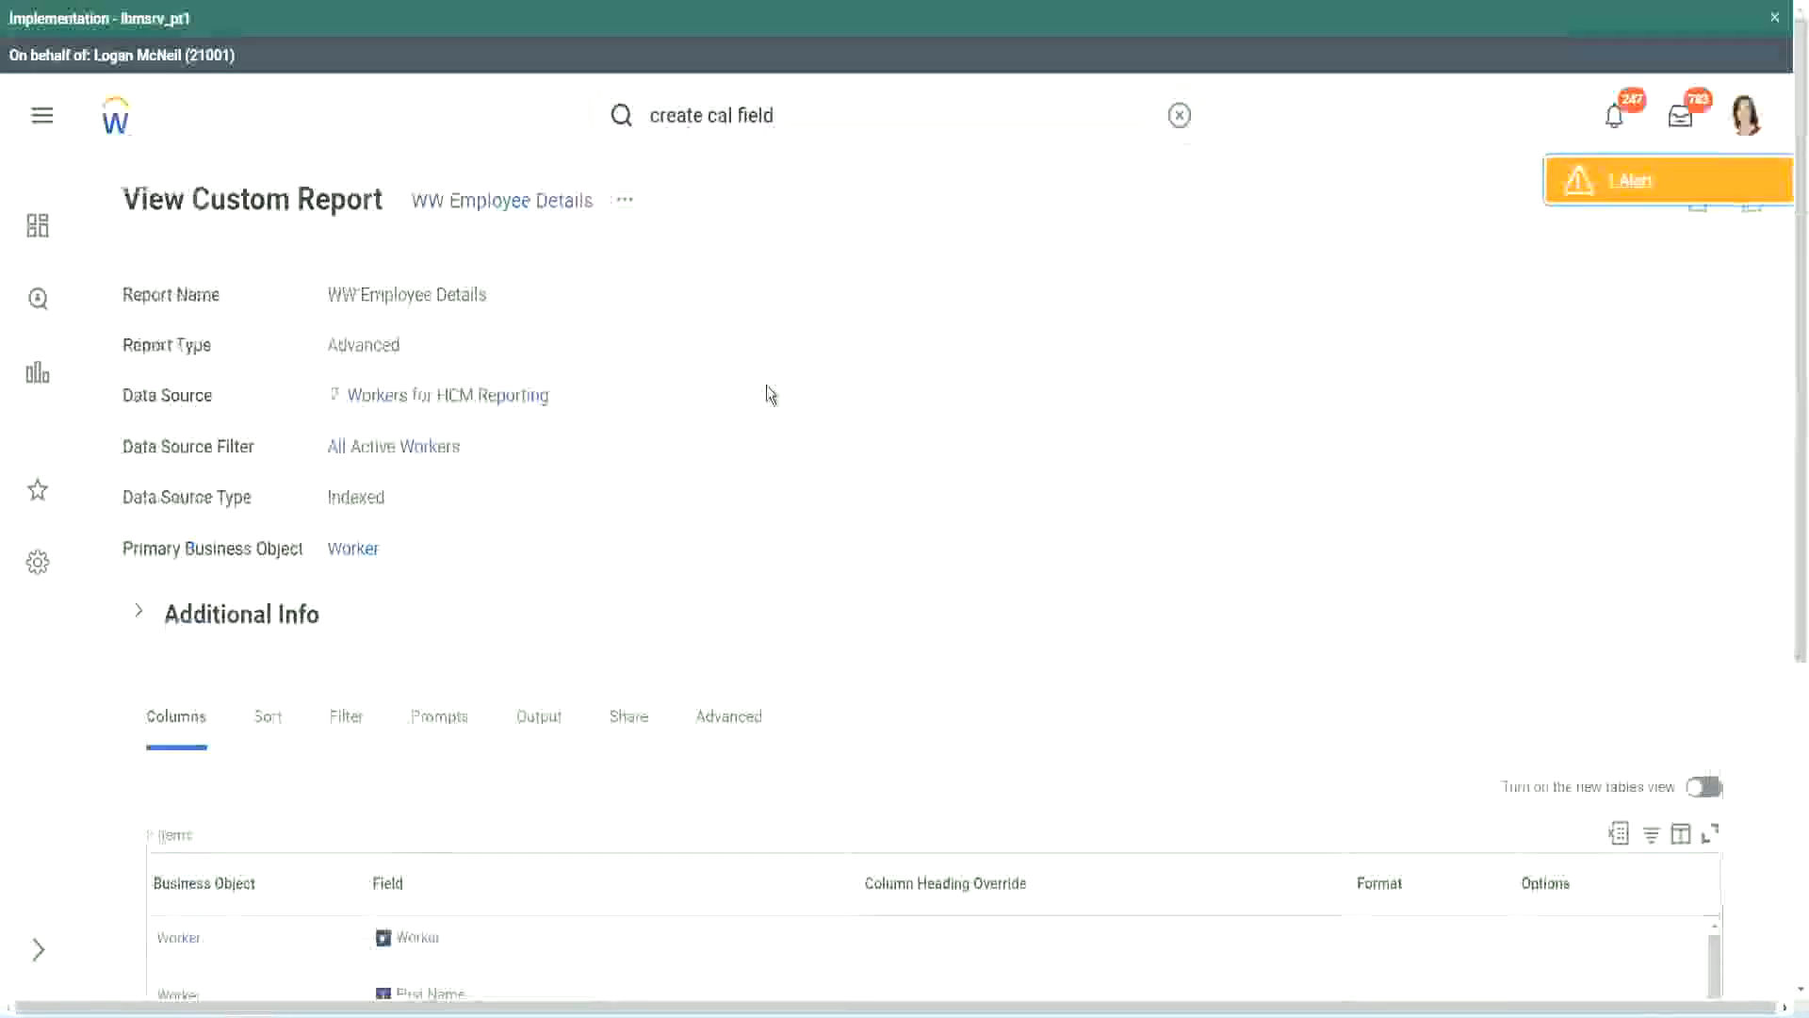
left_click(624, 200)
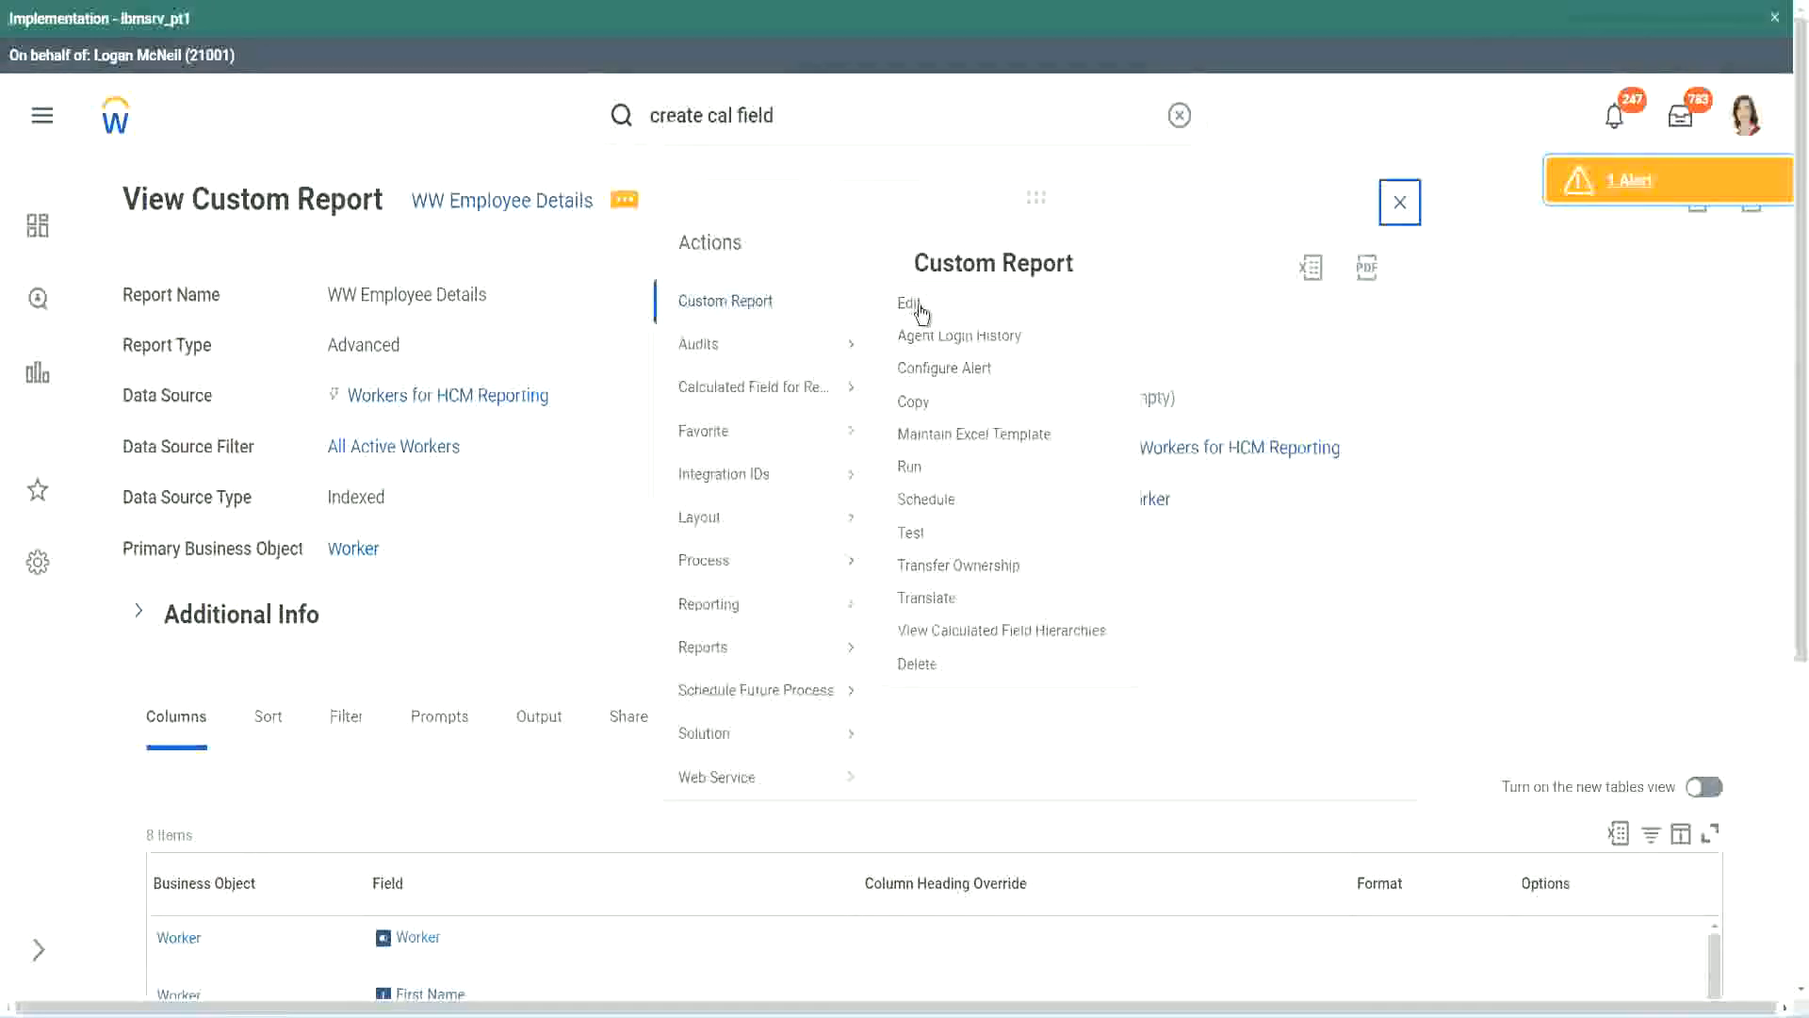
left_click(910, 303)
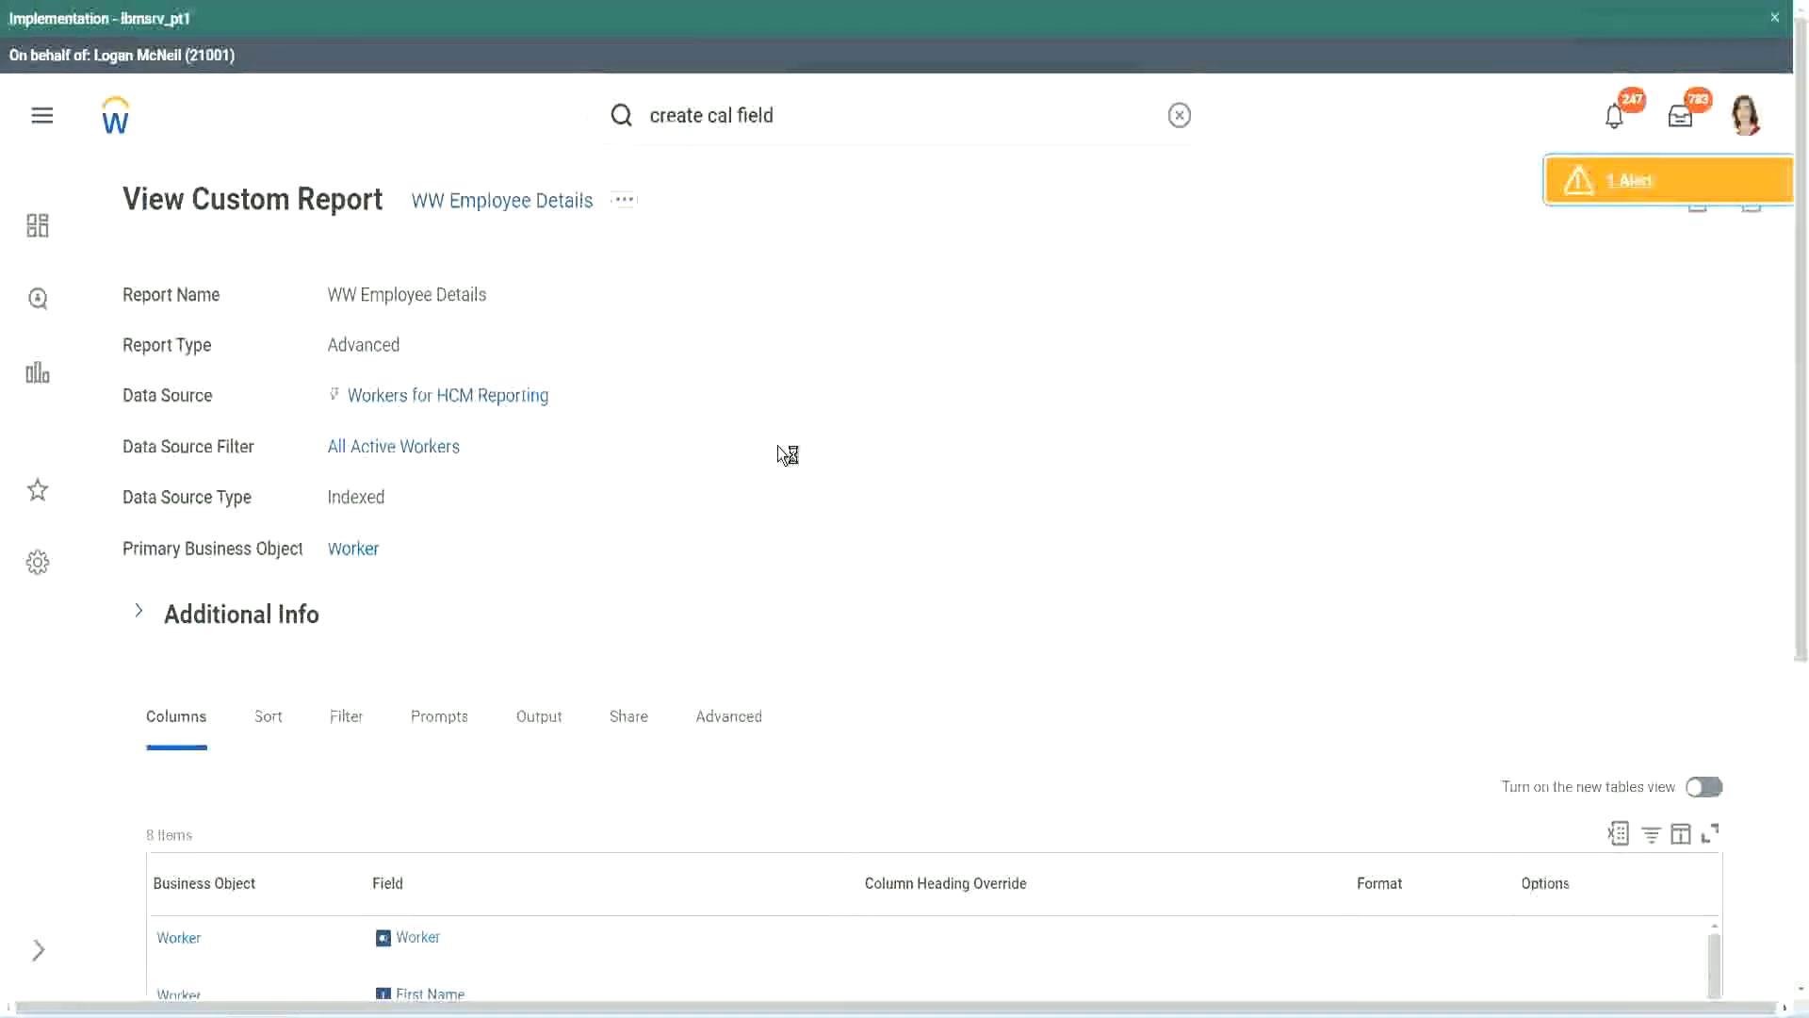
scroll(777, 445, "down", 1)
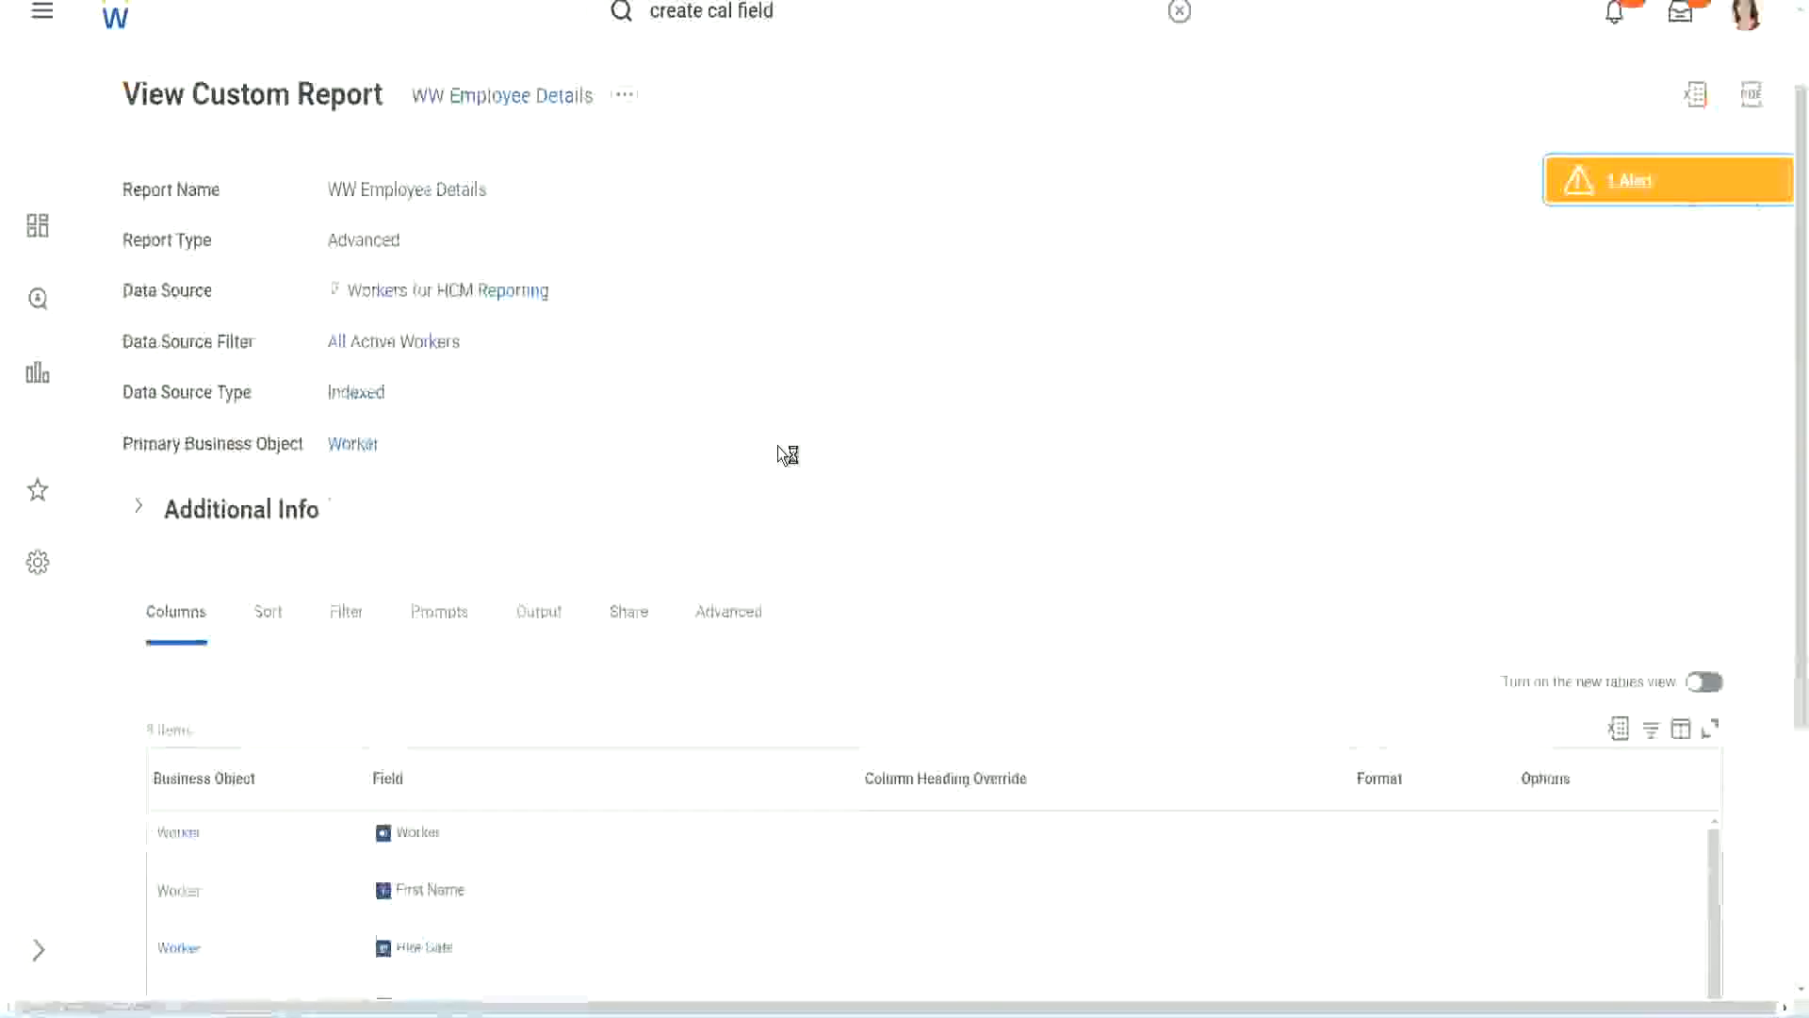
scroll(778, 444, "down", 4)
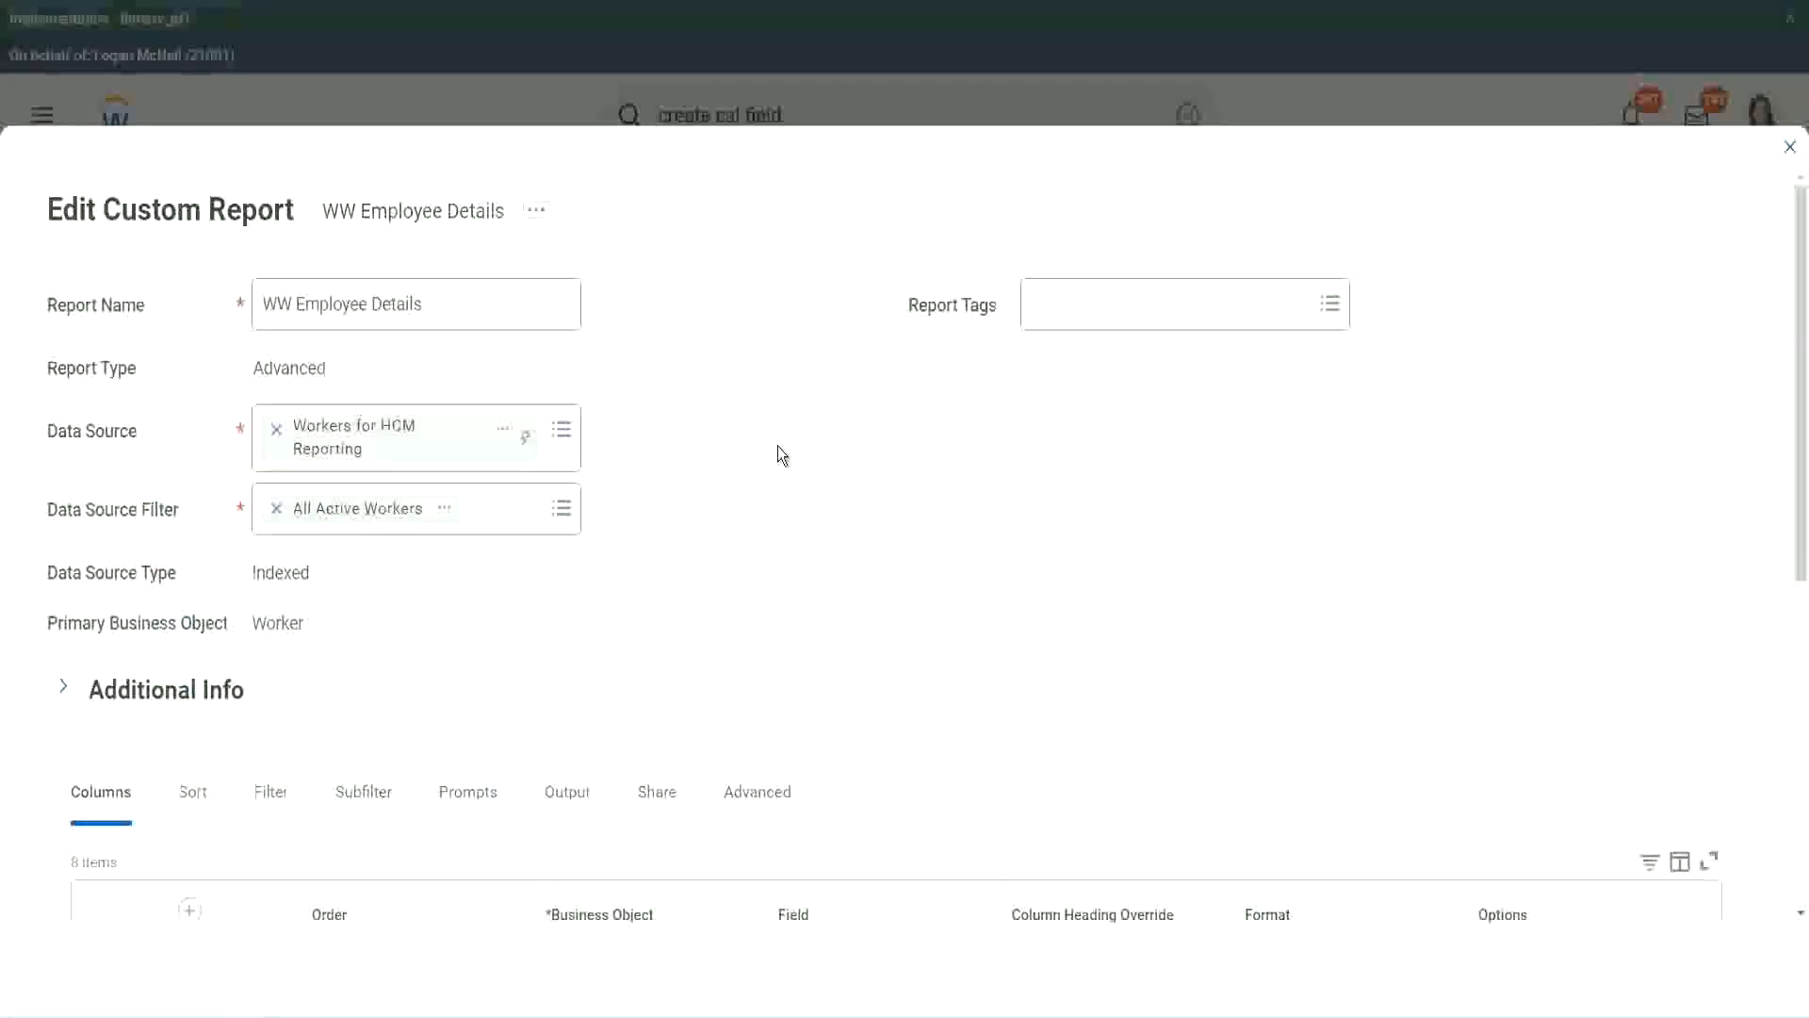
Step: Add a Worker column row below Experience Bands and search its field with the copied name CF-WW-Eval Exp-Derive Experience Bands from Years of Service
scroll(777, 445, "down", 8)
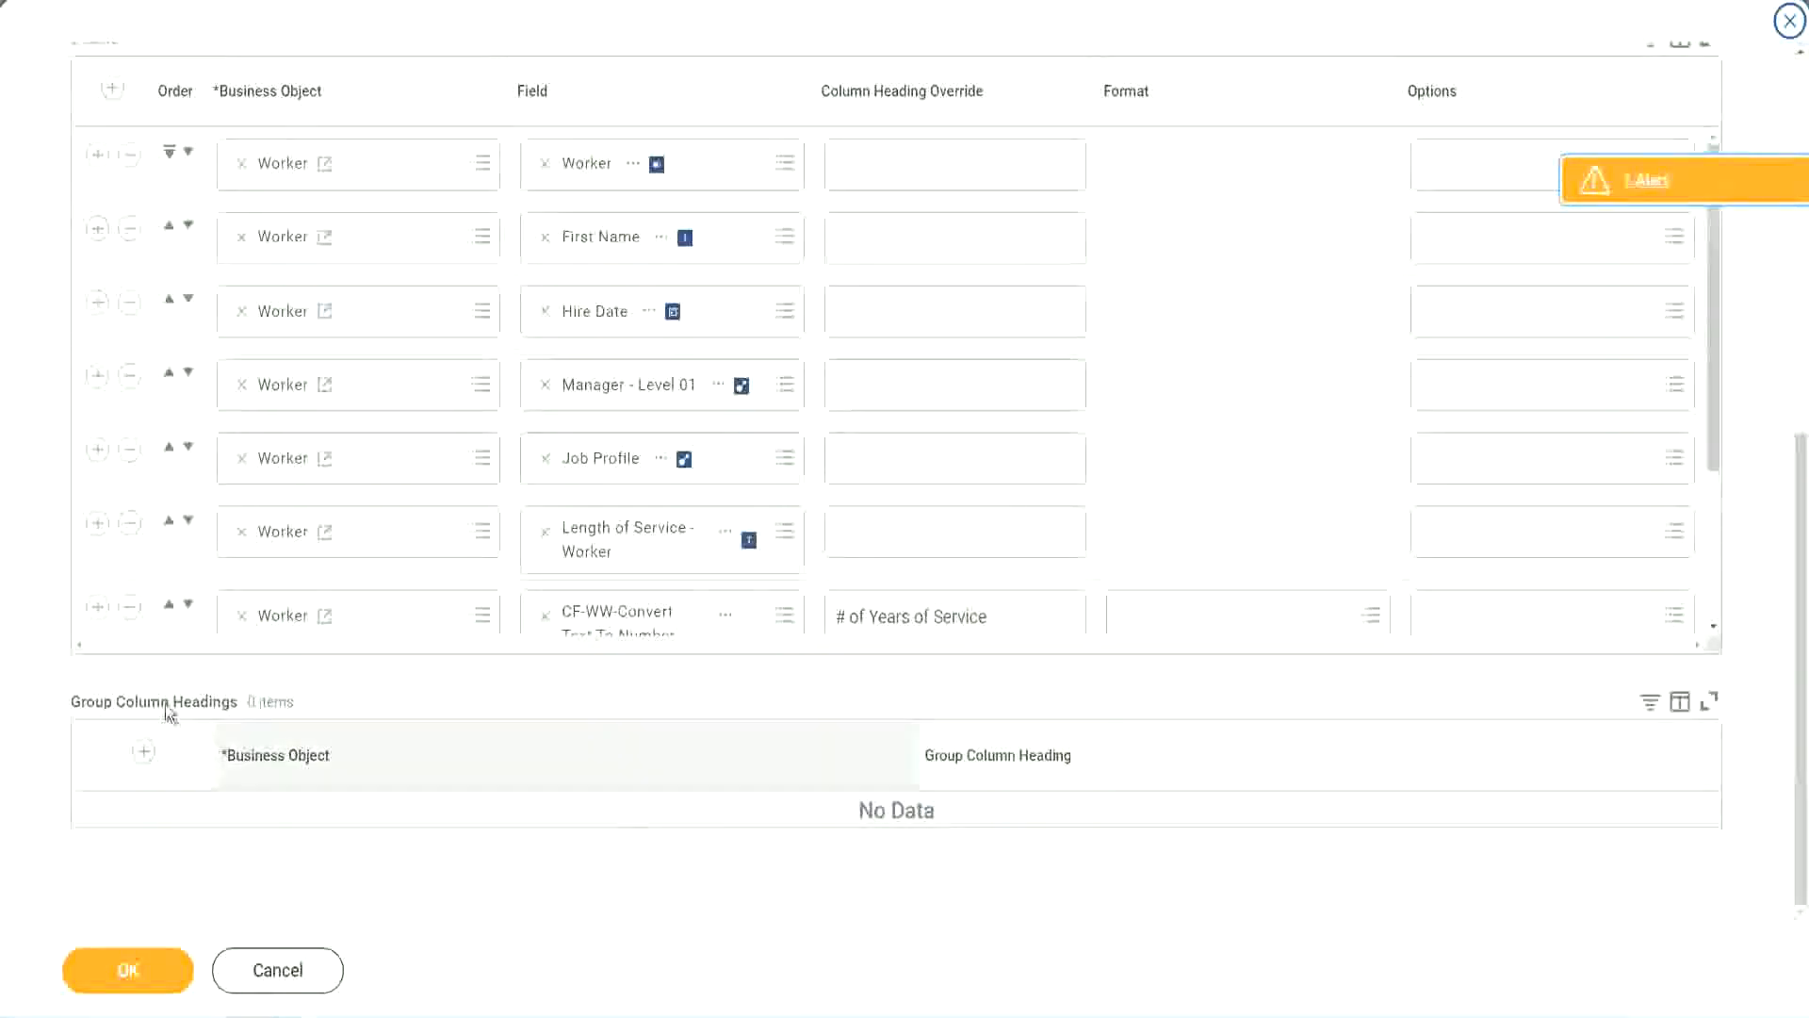
scroll(380, 461, "down", 3)
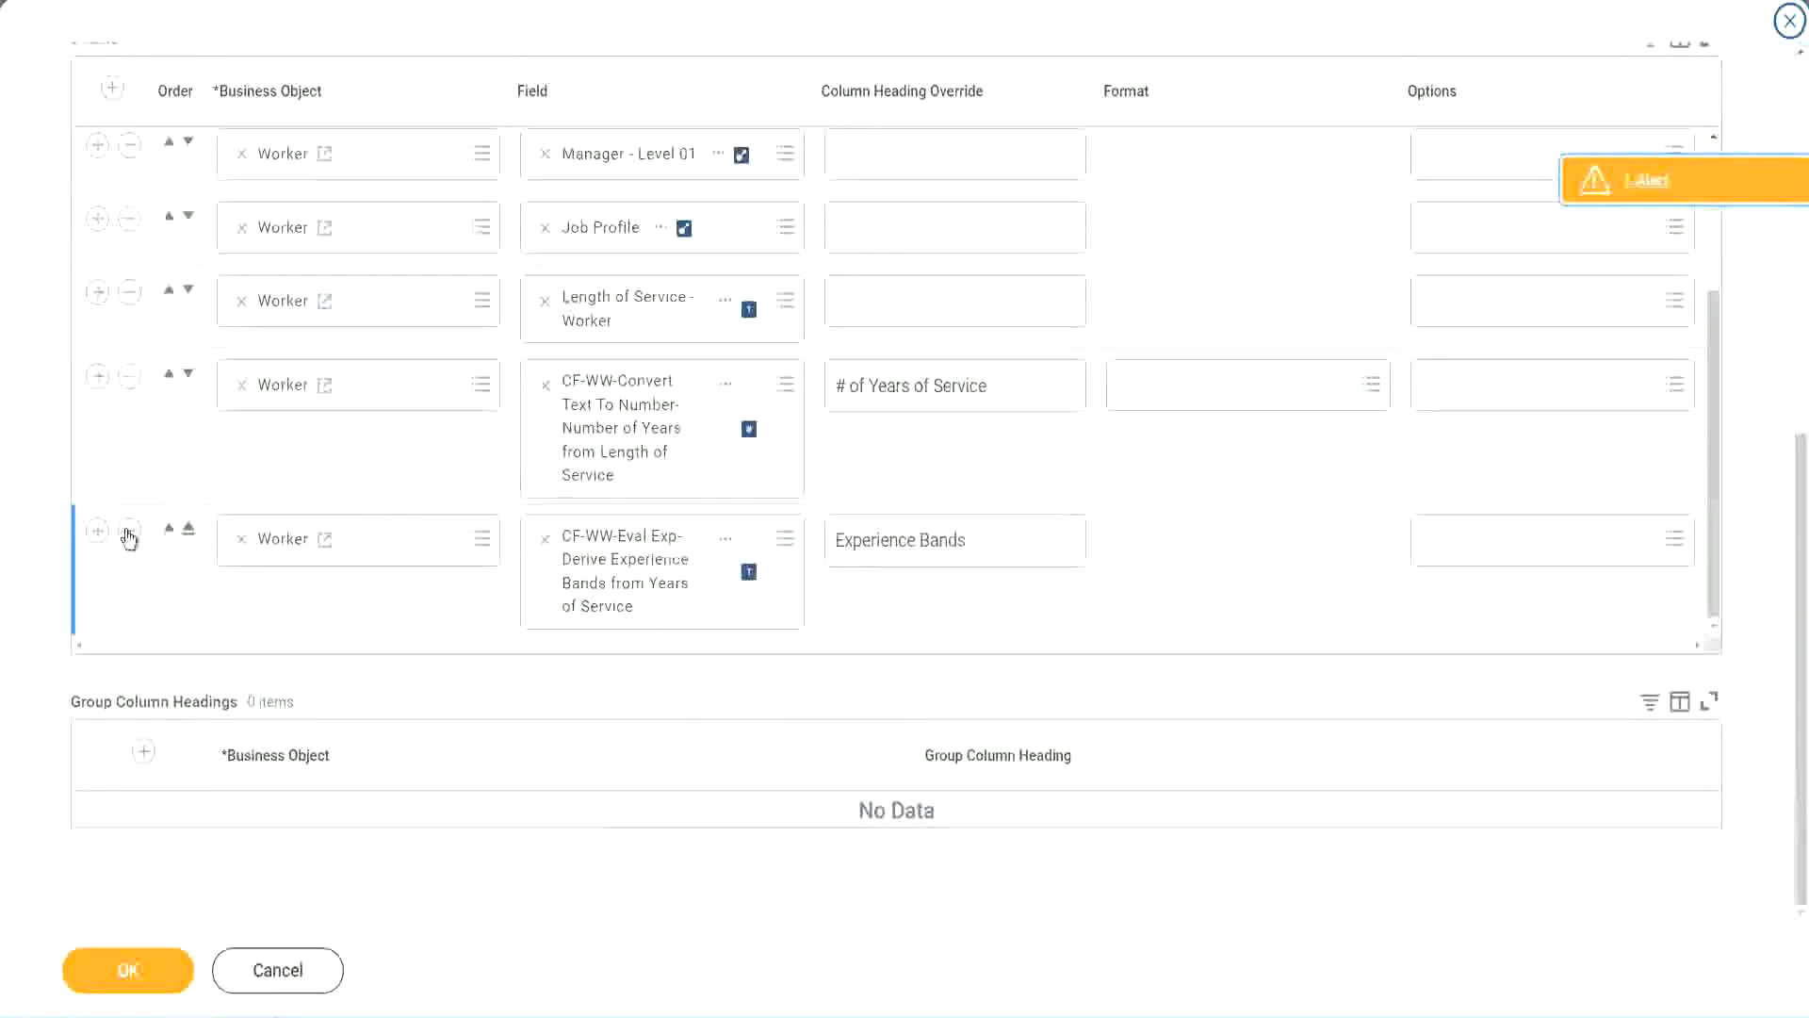
left_click(94, 530)
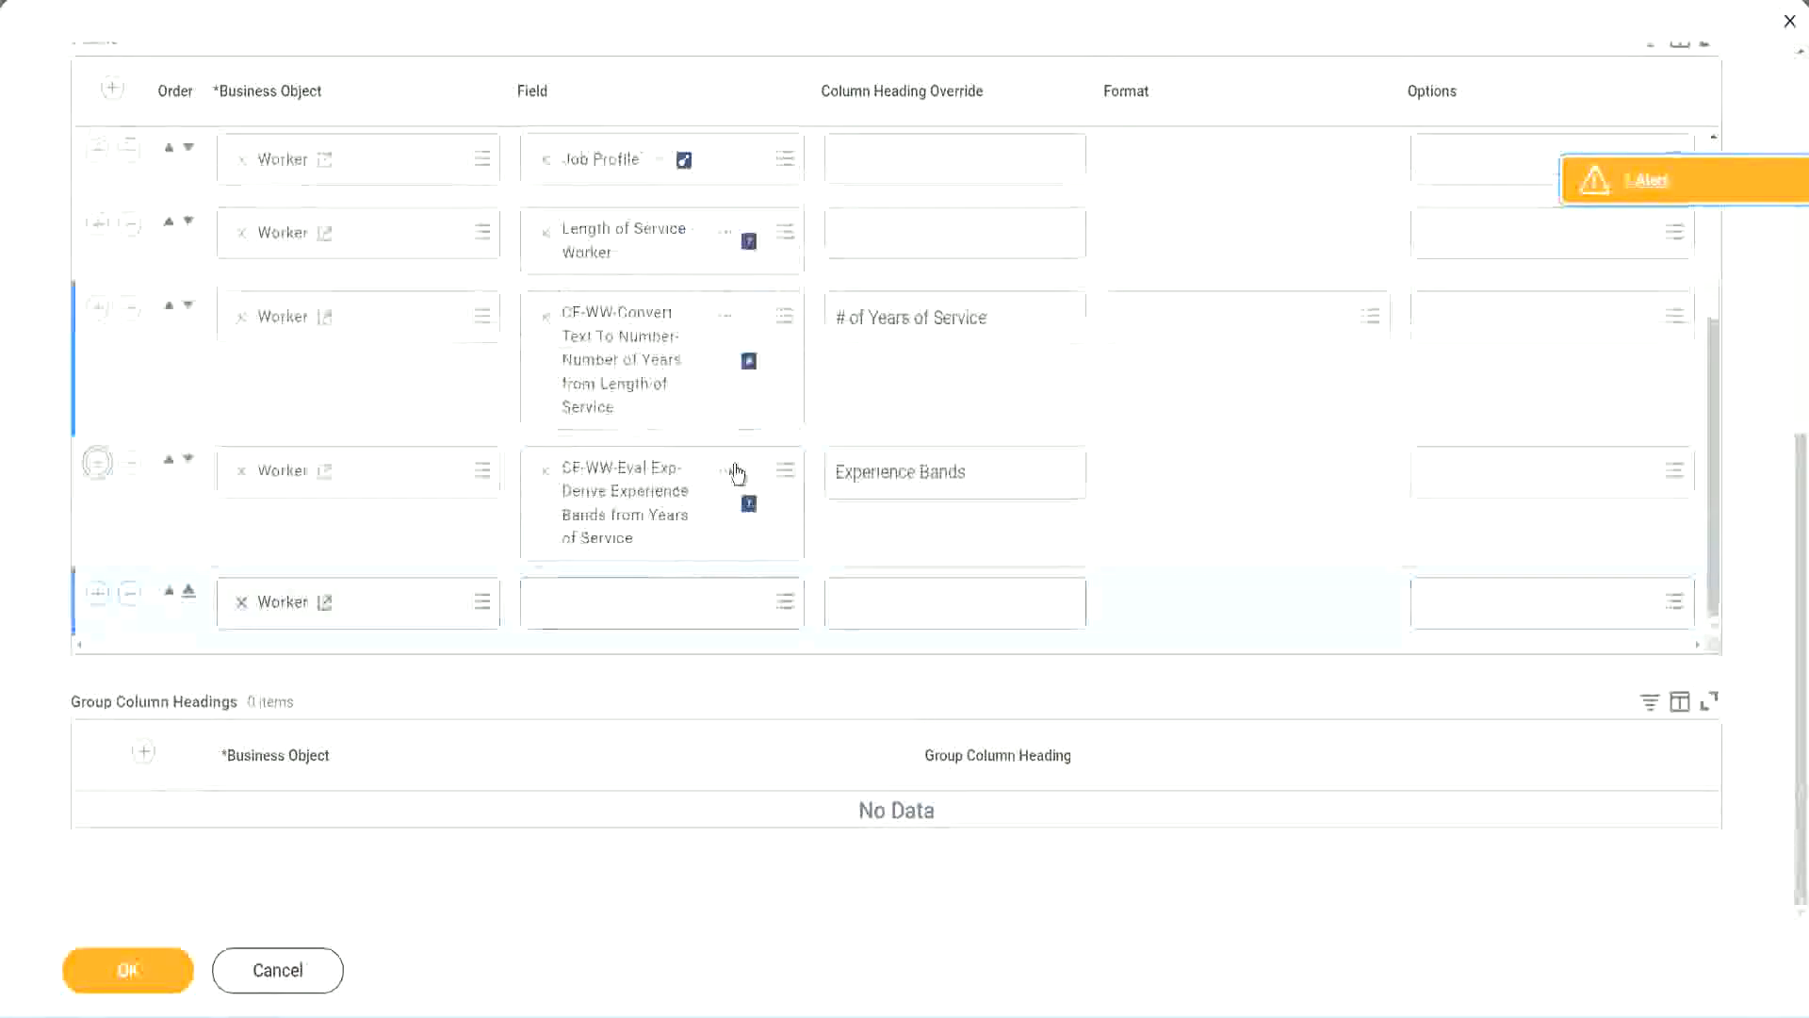
right_click(630, 506)
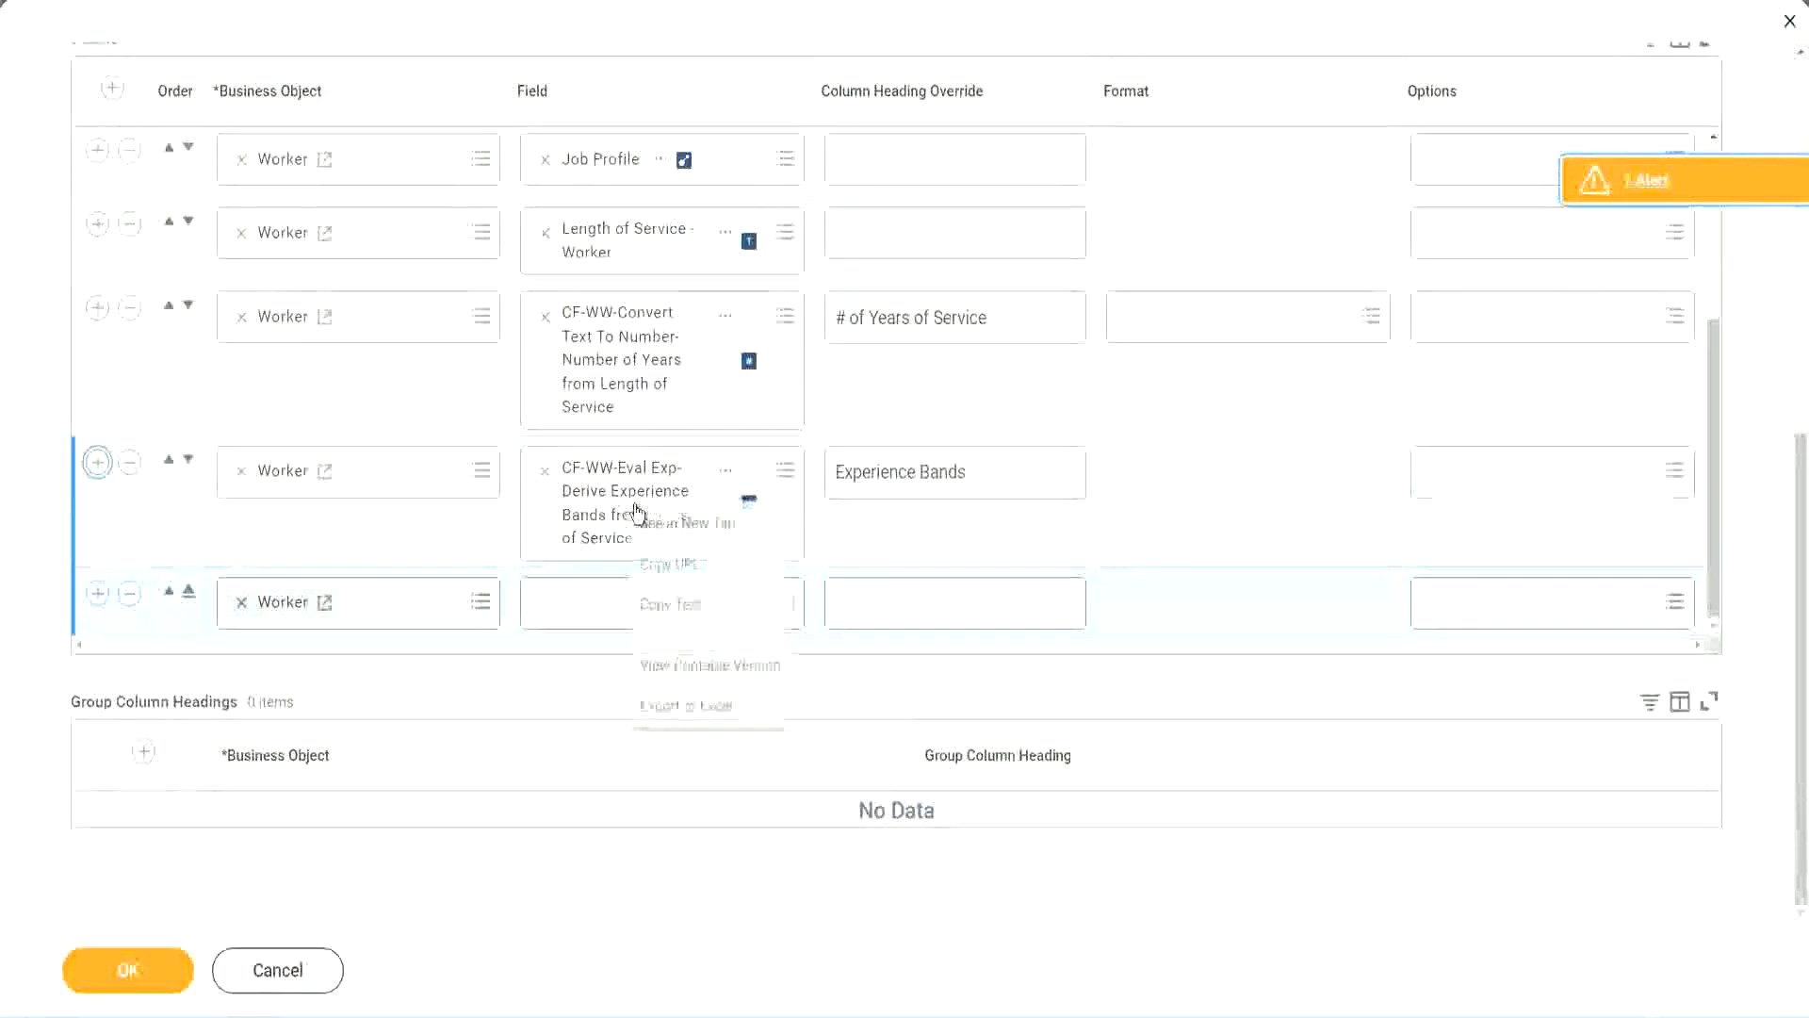
left_click(678, 606)
left_click(678, 614)
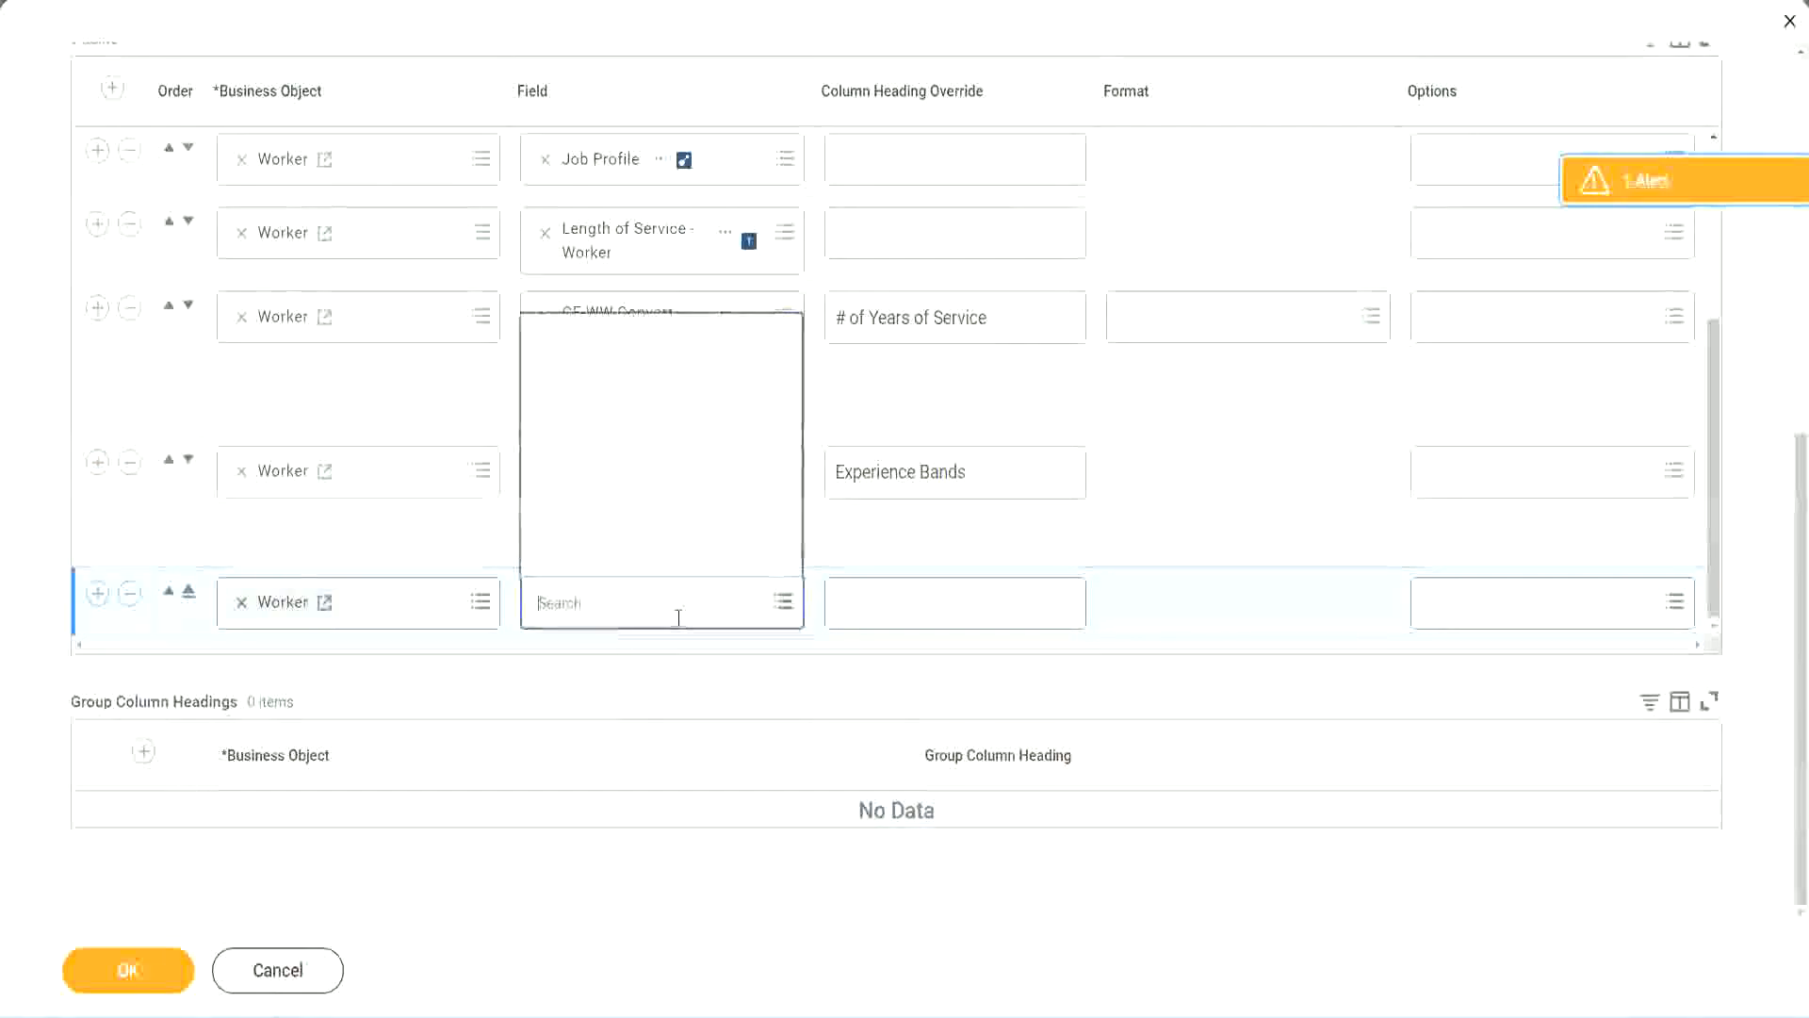
key("ctrl+v")
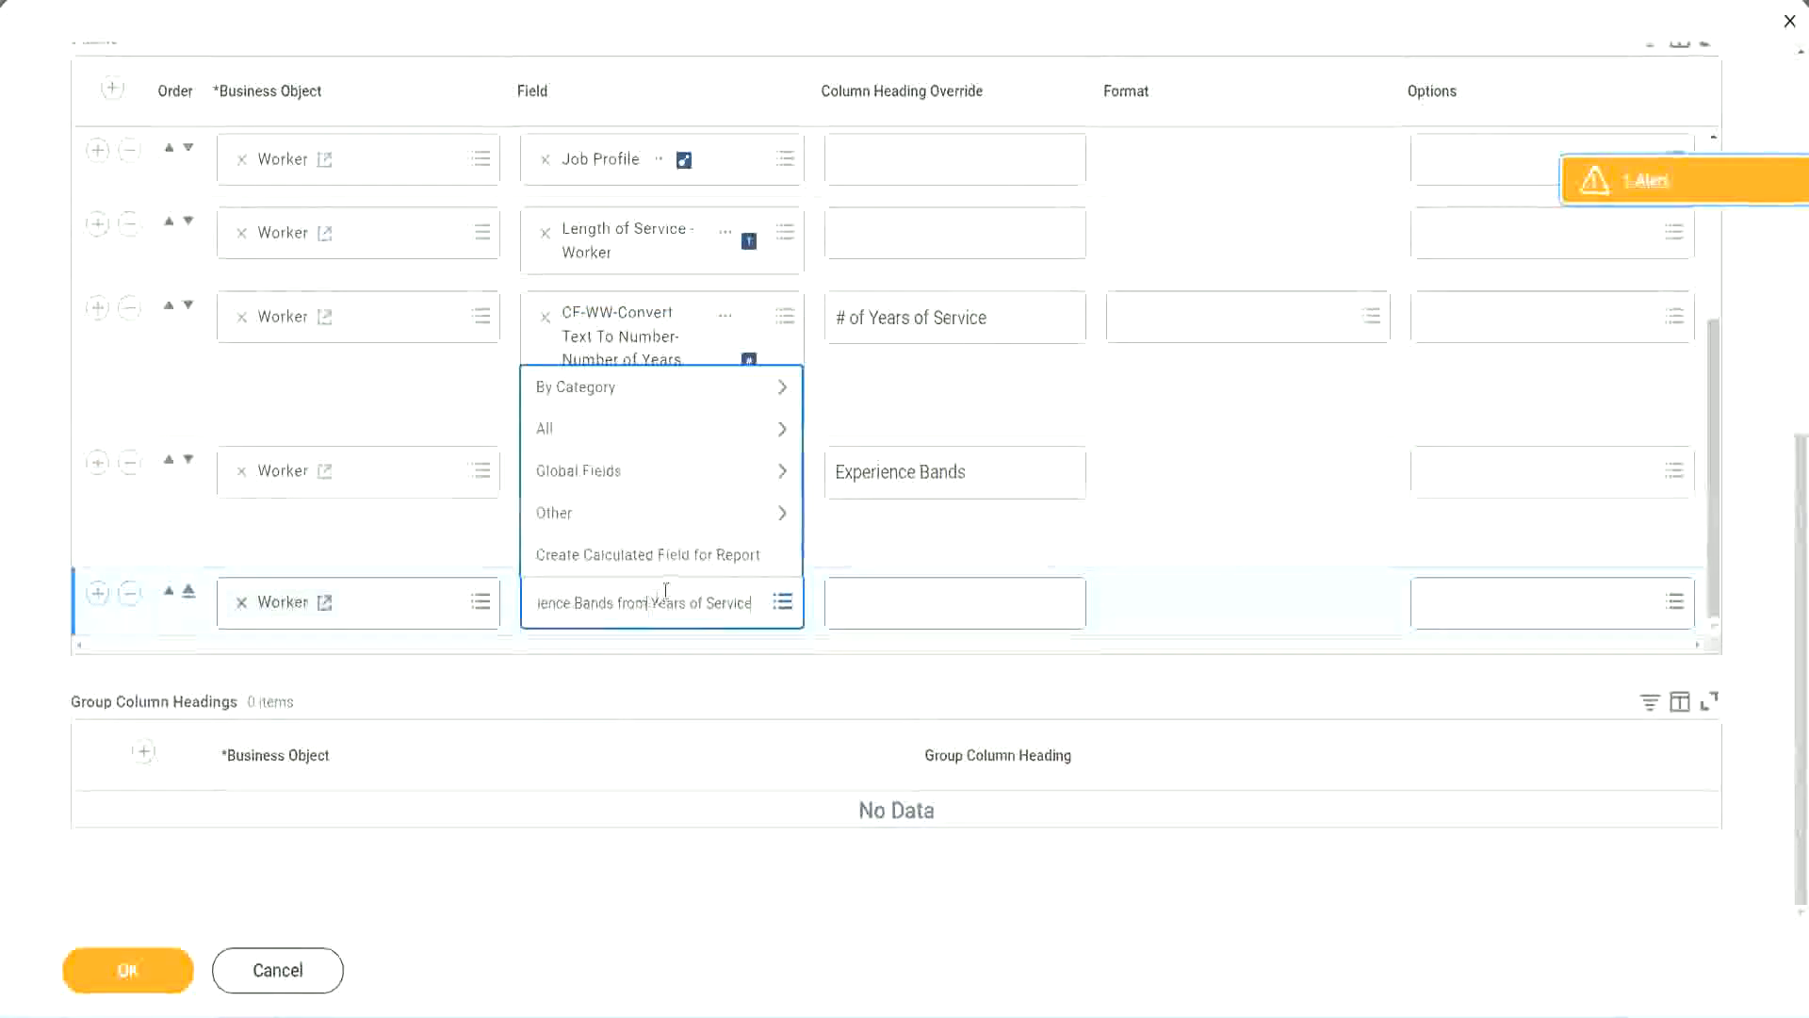
Step: Change the field search to CF-WW-Eval Exp Band and select CF-WW-Eval Exp Band-Determine Experience Bands from Years of Service for the new column
left_click_drag(547, 599, 459, 598)
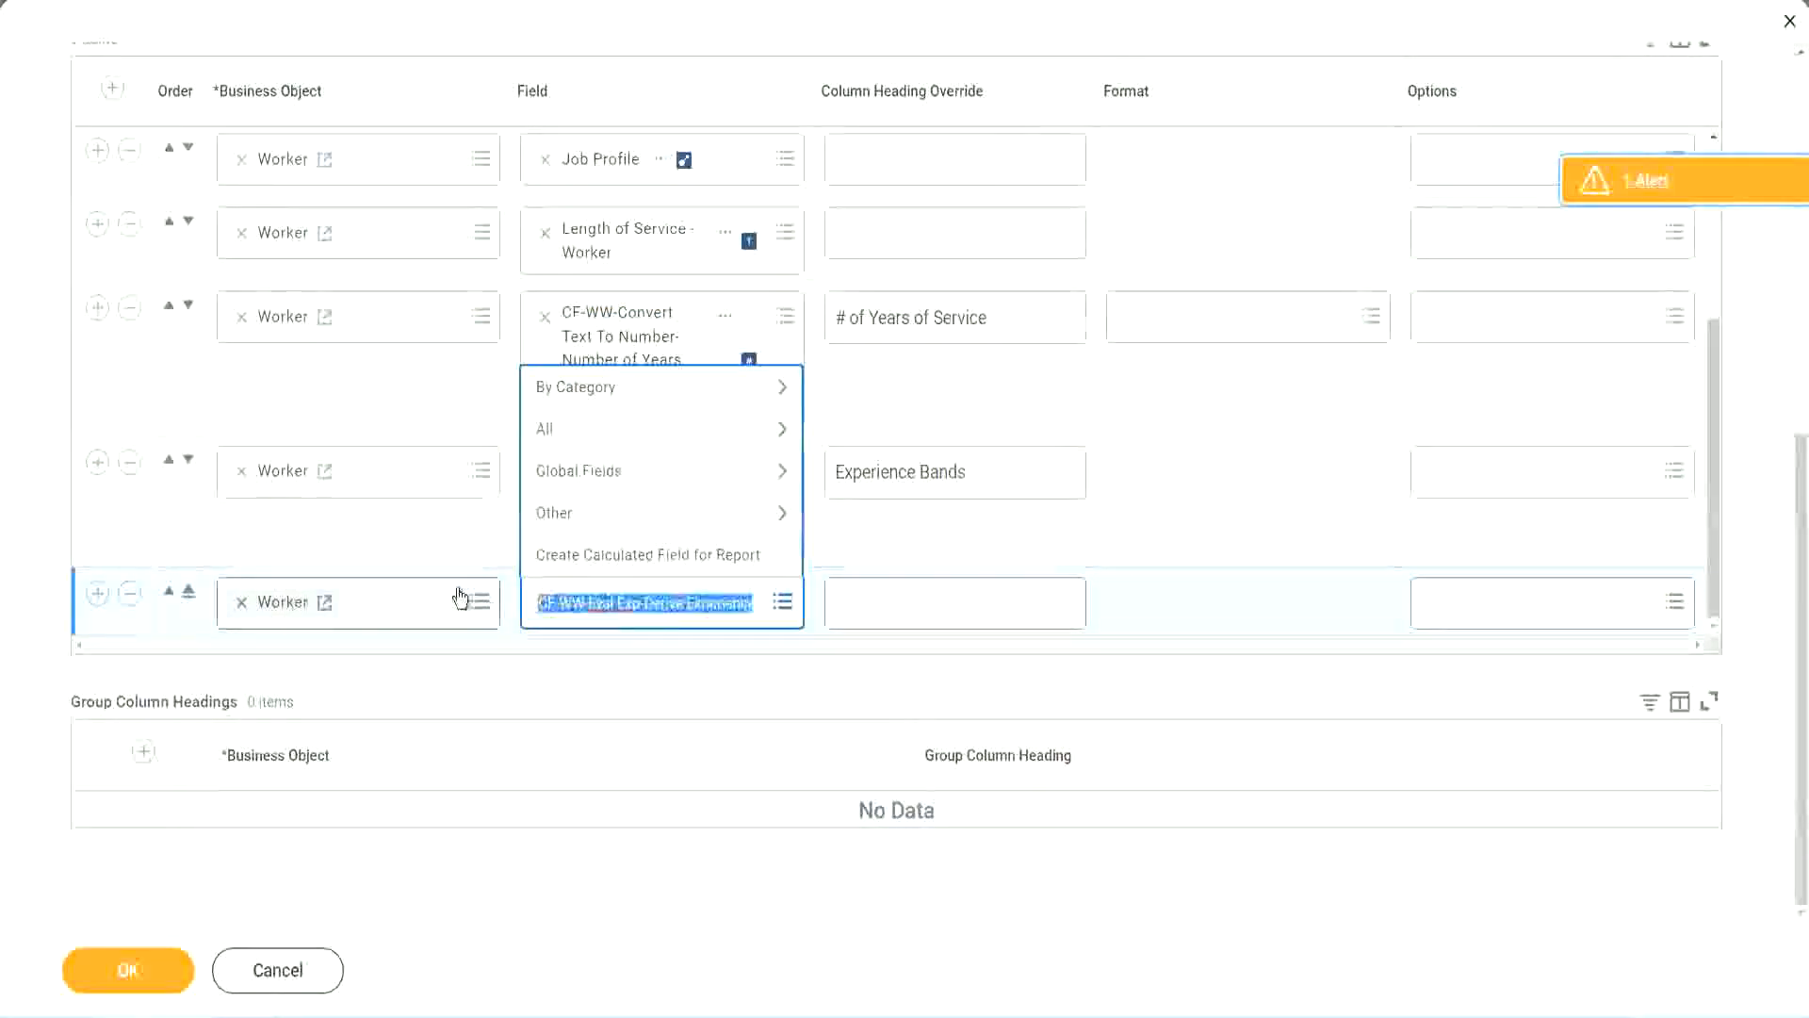
left_click(675, 618)
key("BackSpace")
type("Band")
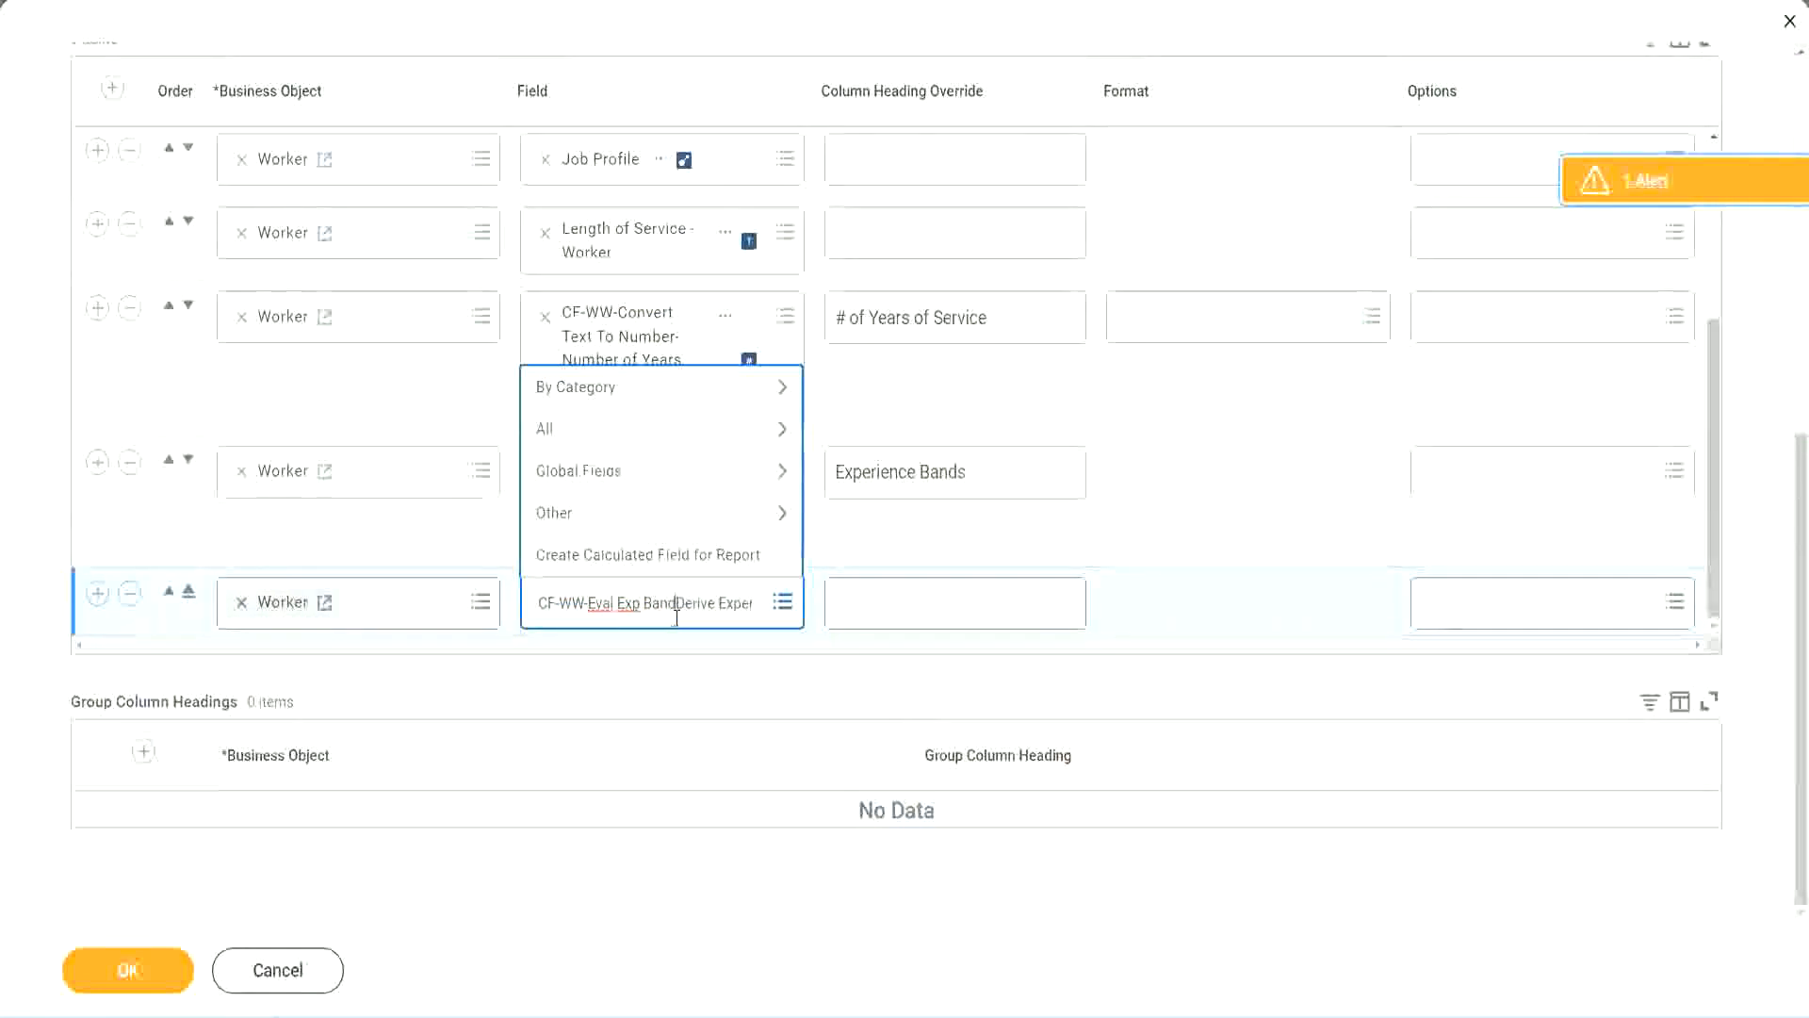
key("Delete")
key("Delete")
key("Delete")
key("Delete")
key("Delete")
key("Delete")
key("Delete")
key("Delete")
key("Delete")
key("Delete")
key("Delete")
key("Delete")
key("Delete")
key("Delete")
key("Delete")
key("Delete")
key("Delete")
key("Delete")
key("Delete")
key("Delete")
key("Return")
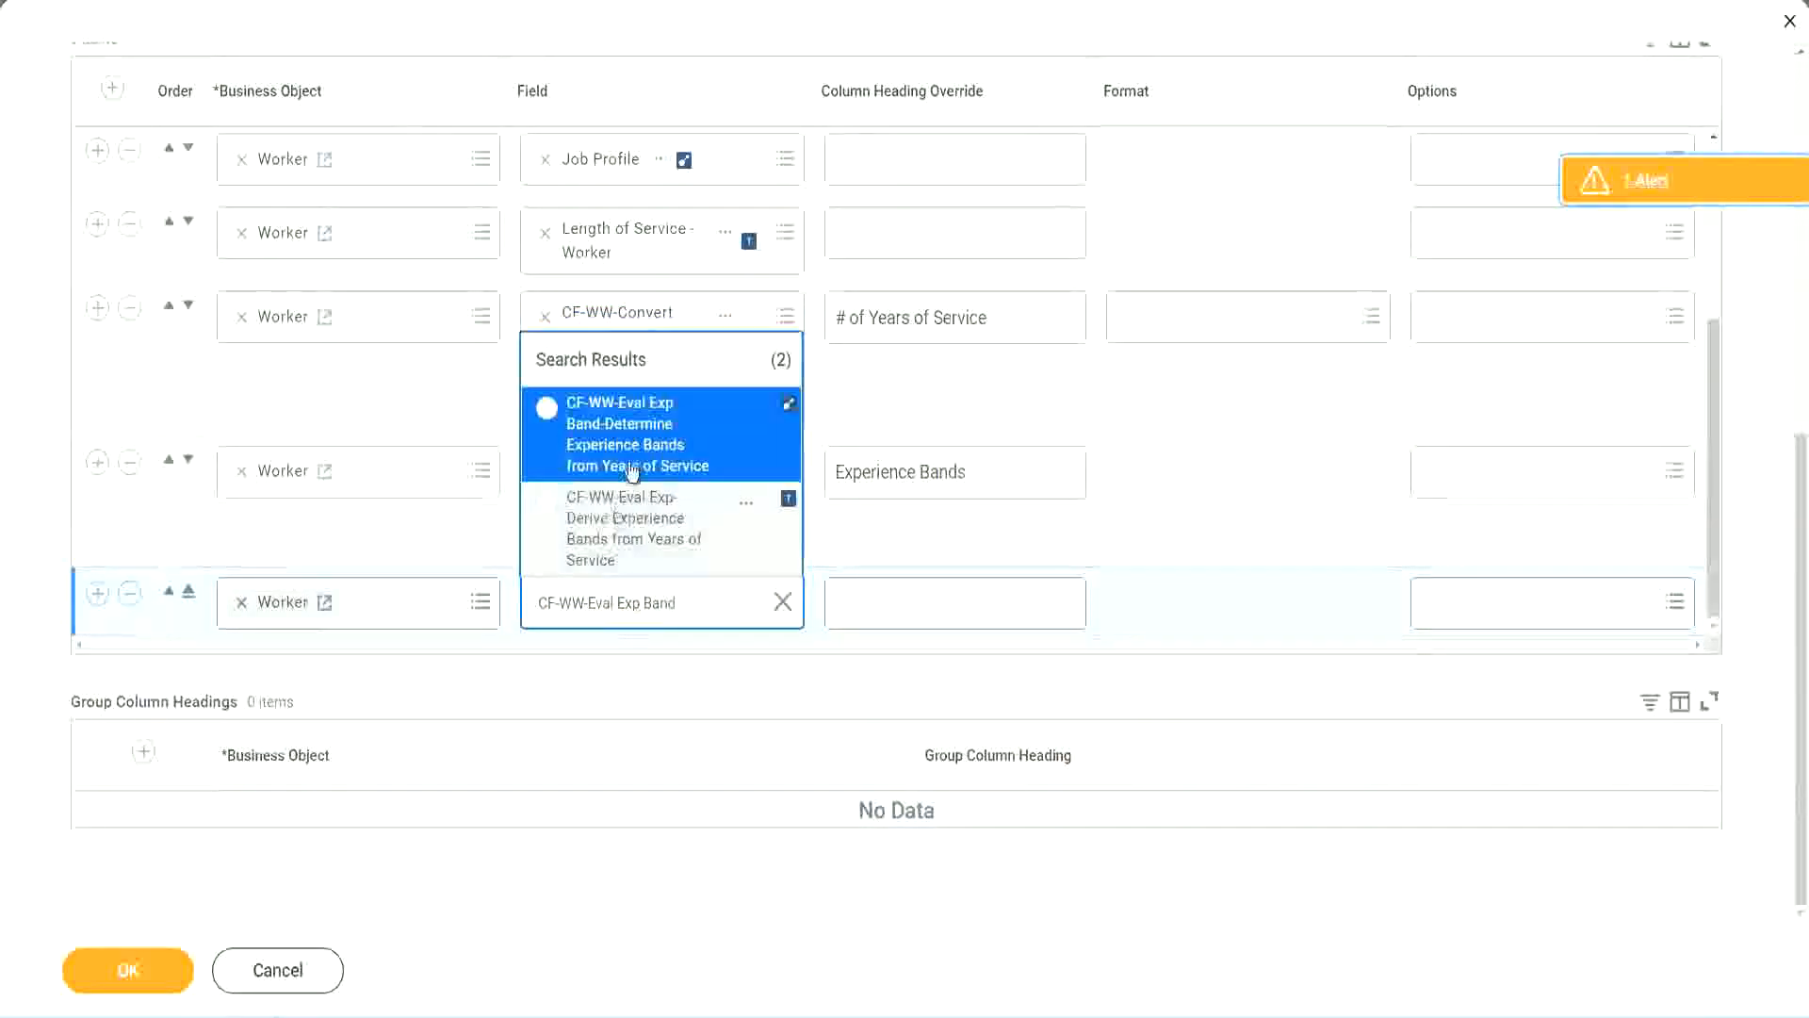
left_click(662, 445)
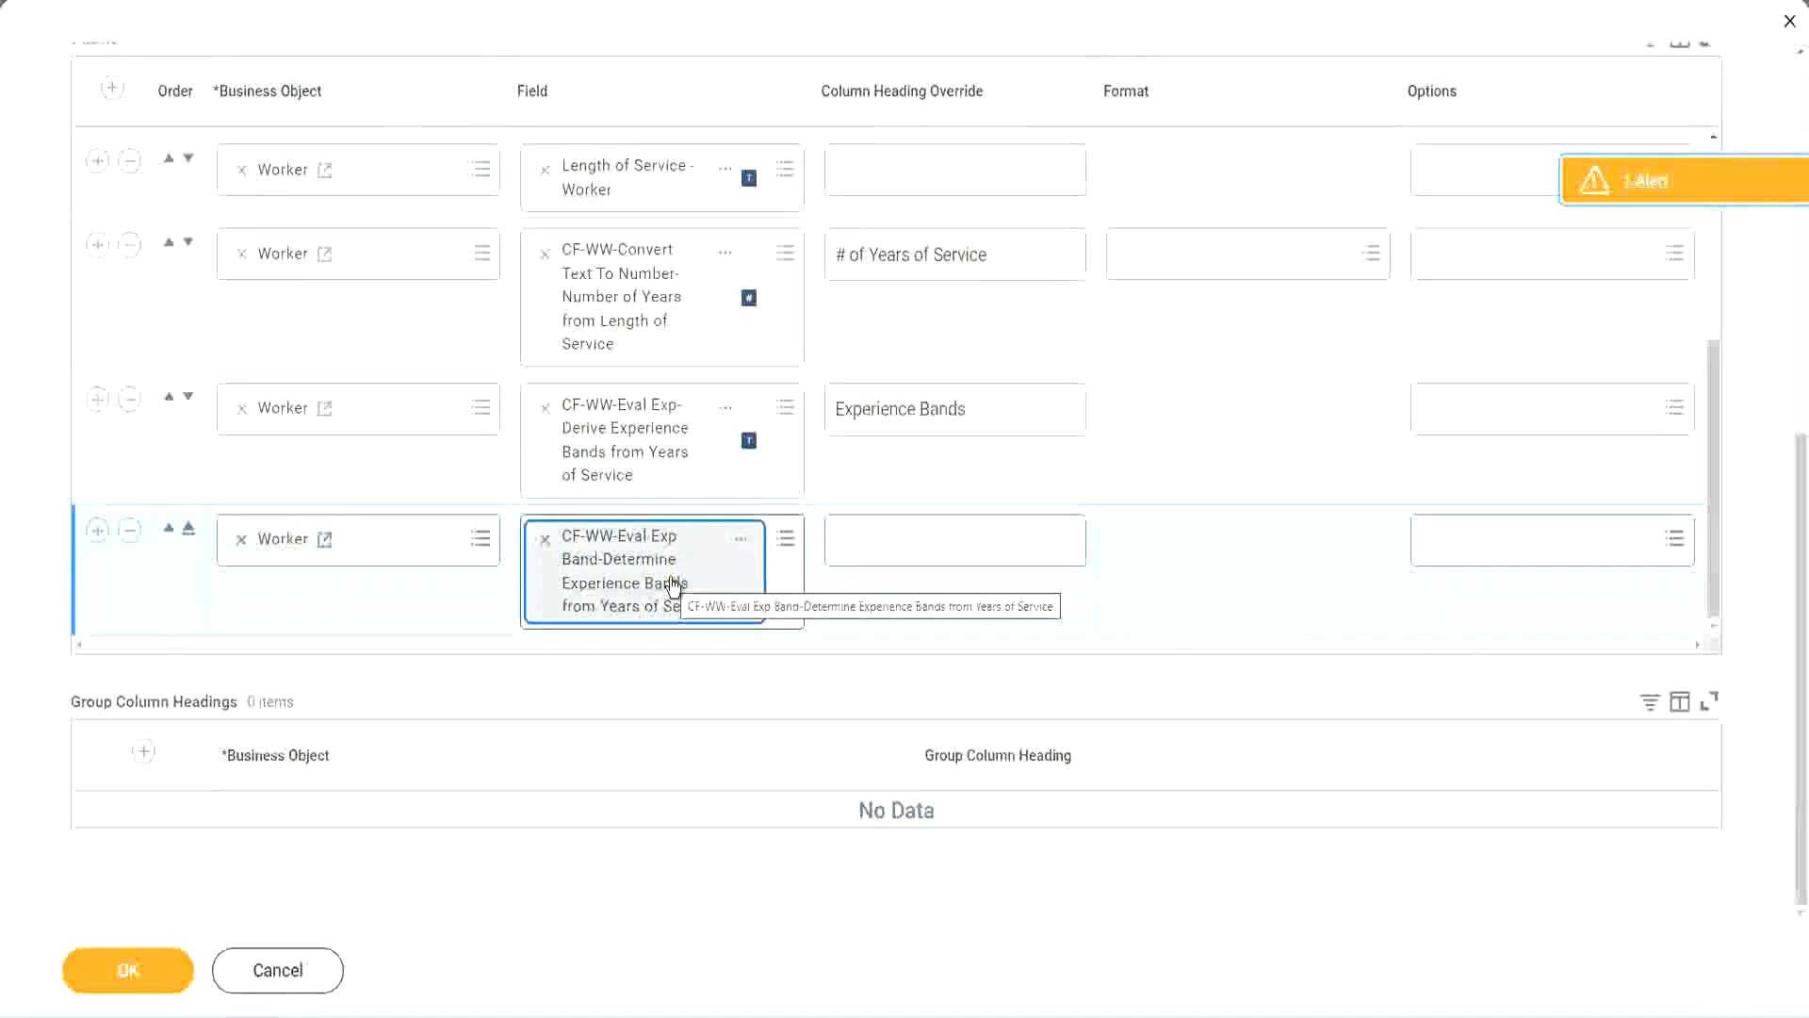
Step: Set the new column's heading override to Experience Bands (Eval Exp Bands) and save the report
left_click(995, 410)
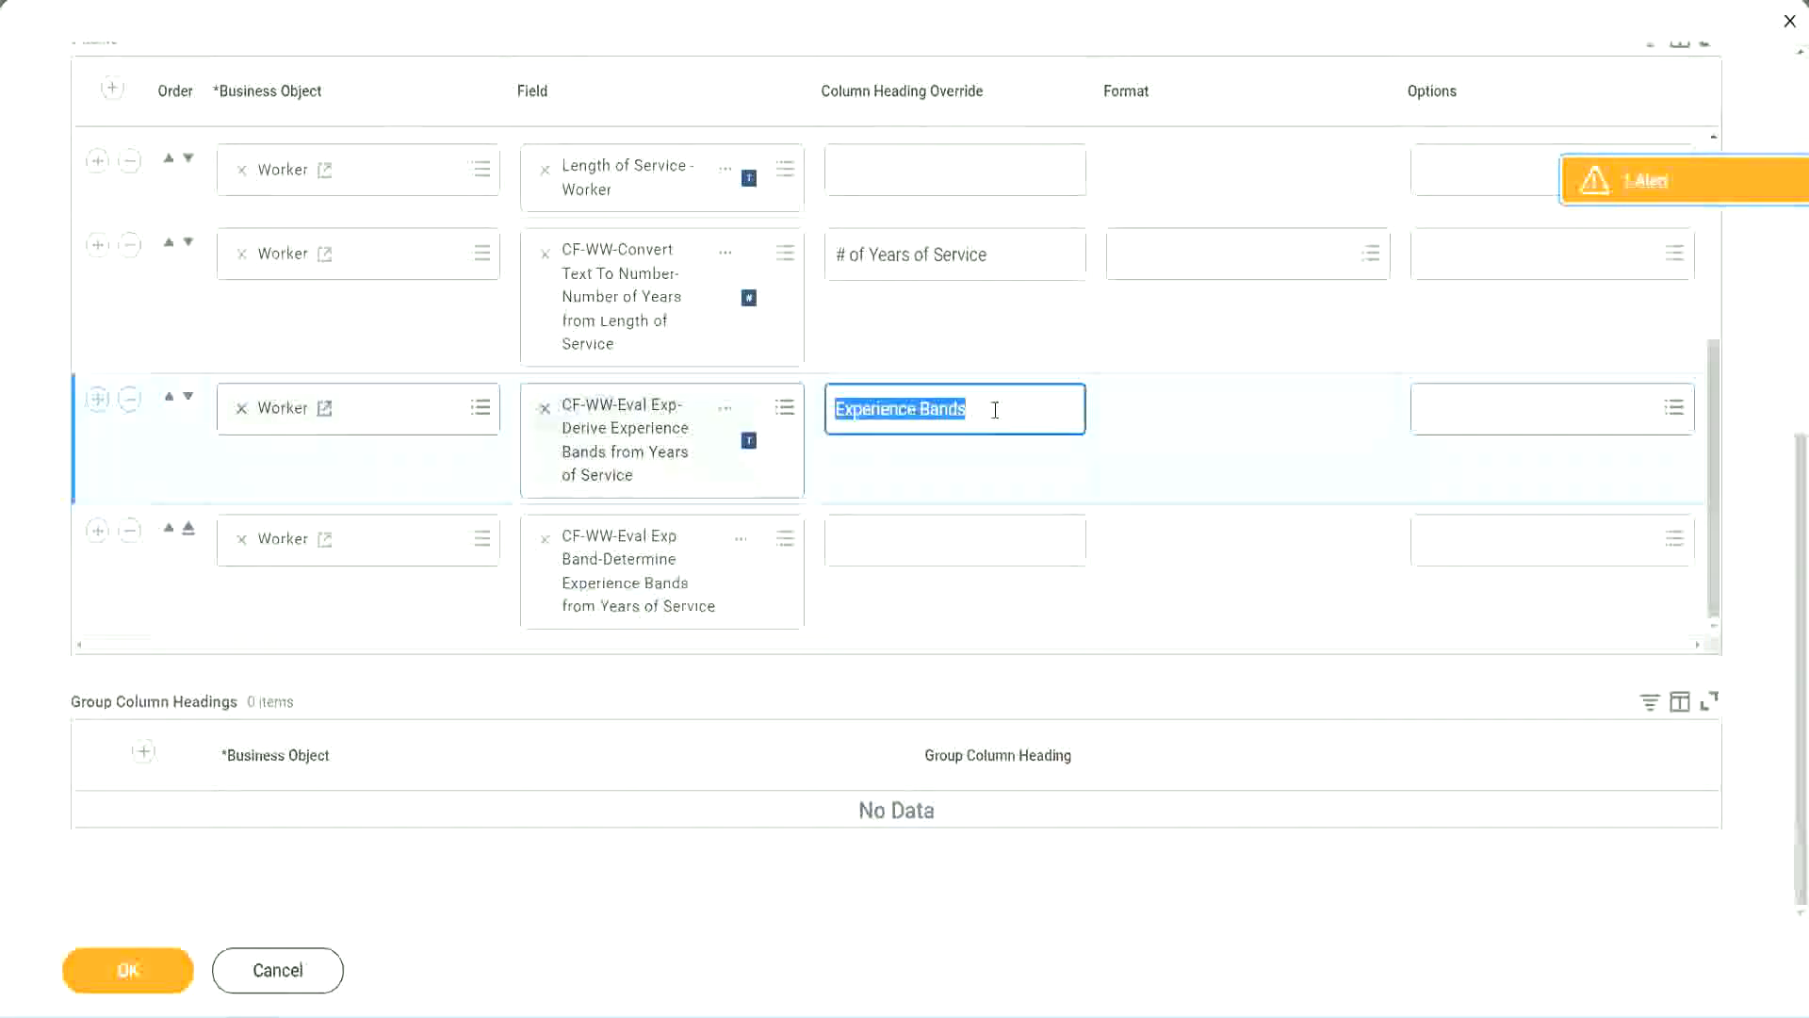
left_click(878, 539)
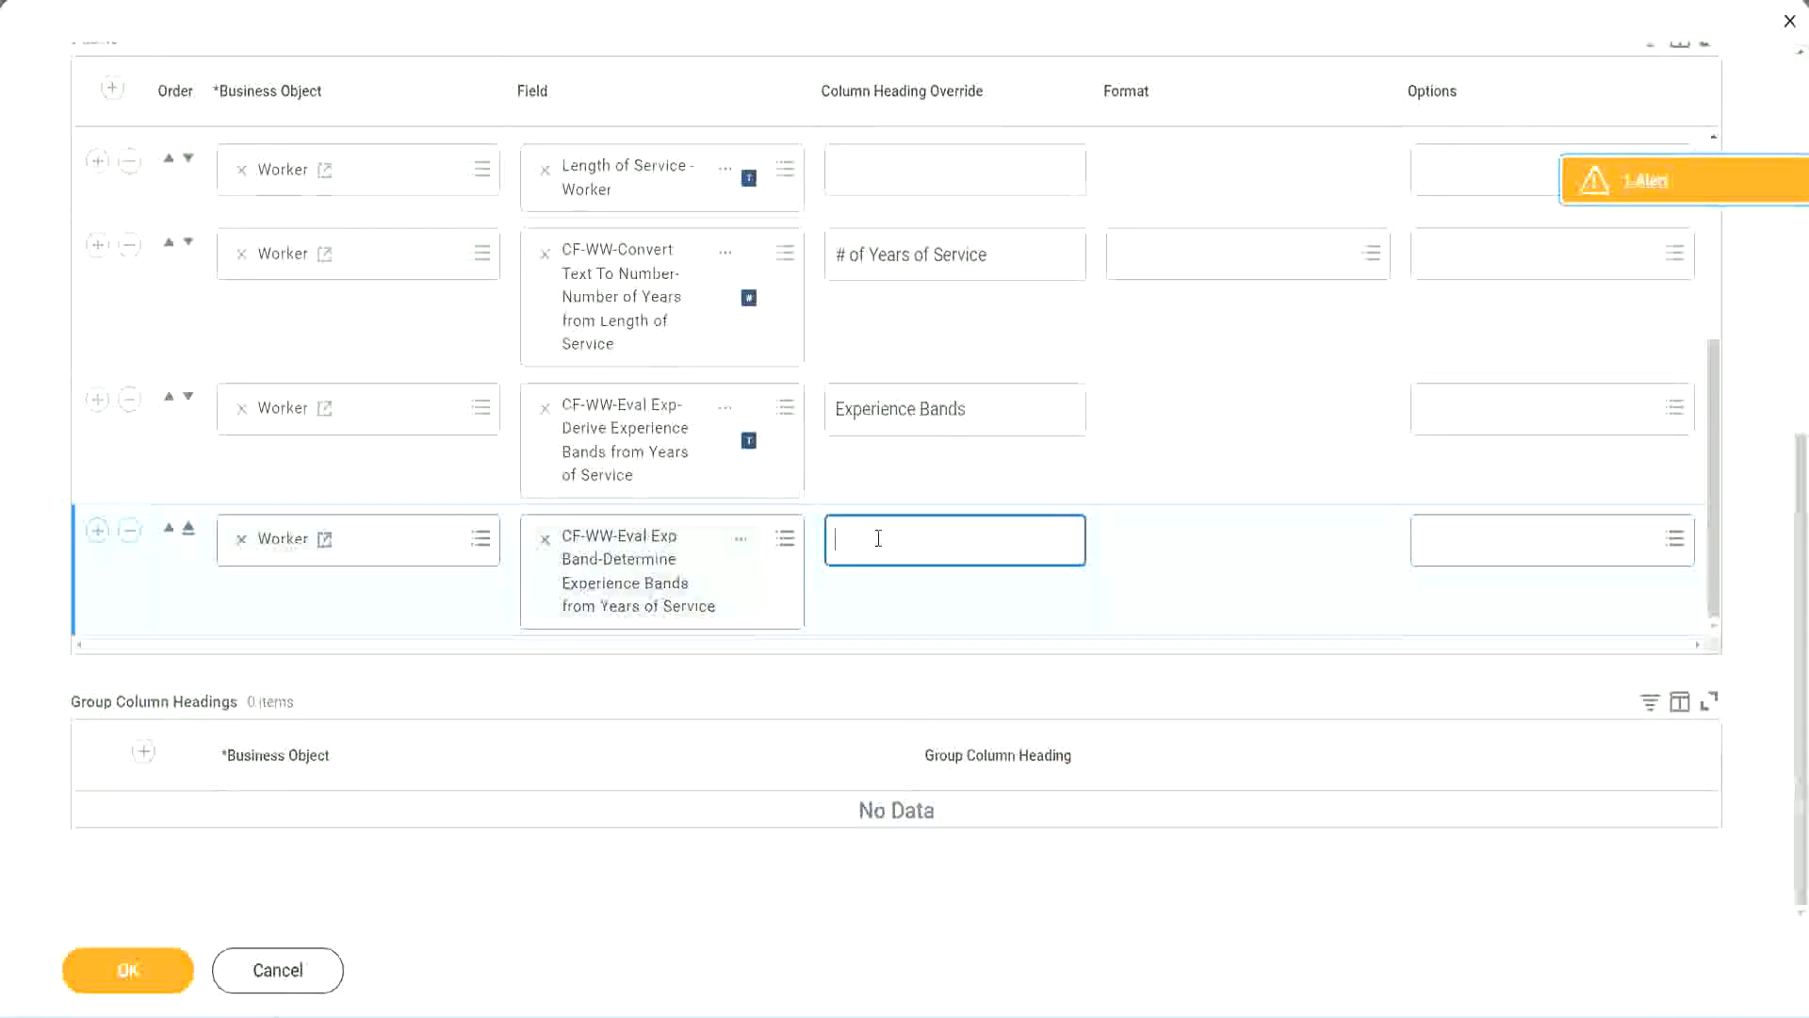
key("ctrl+v")
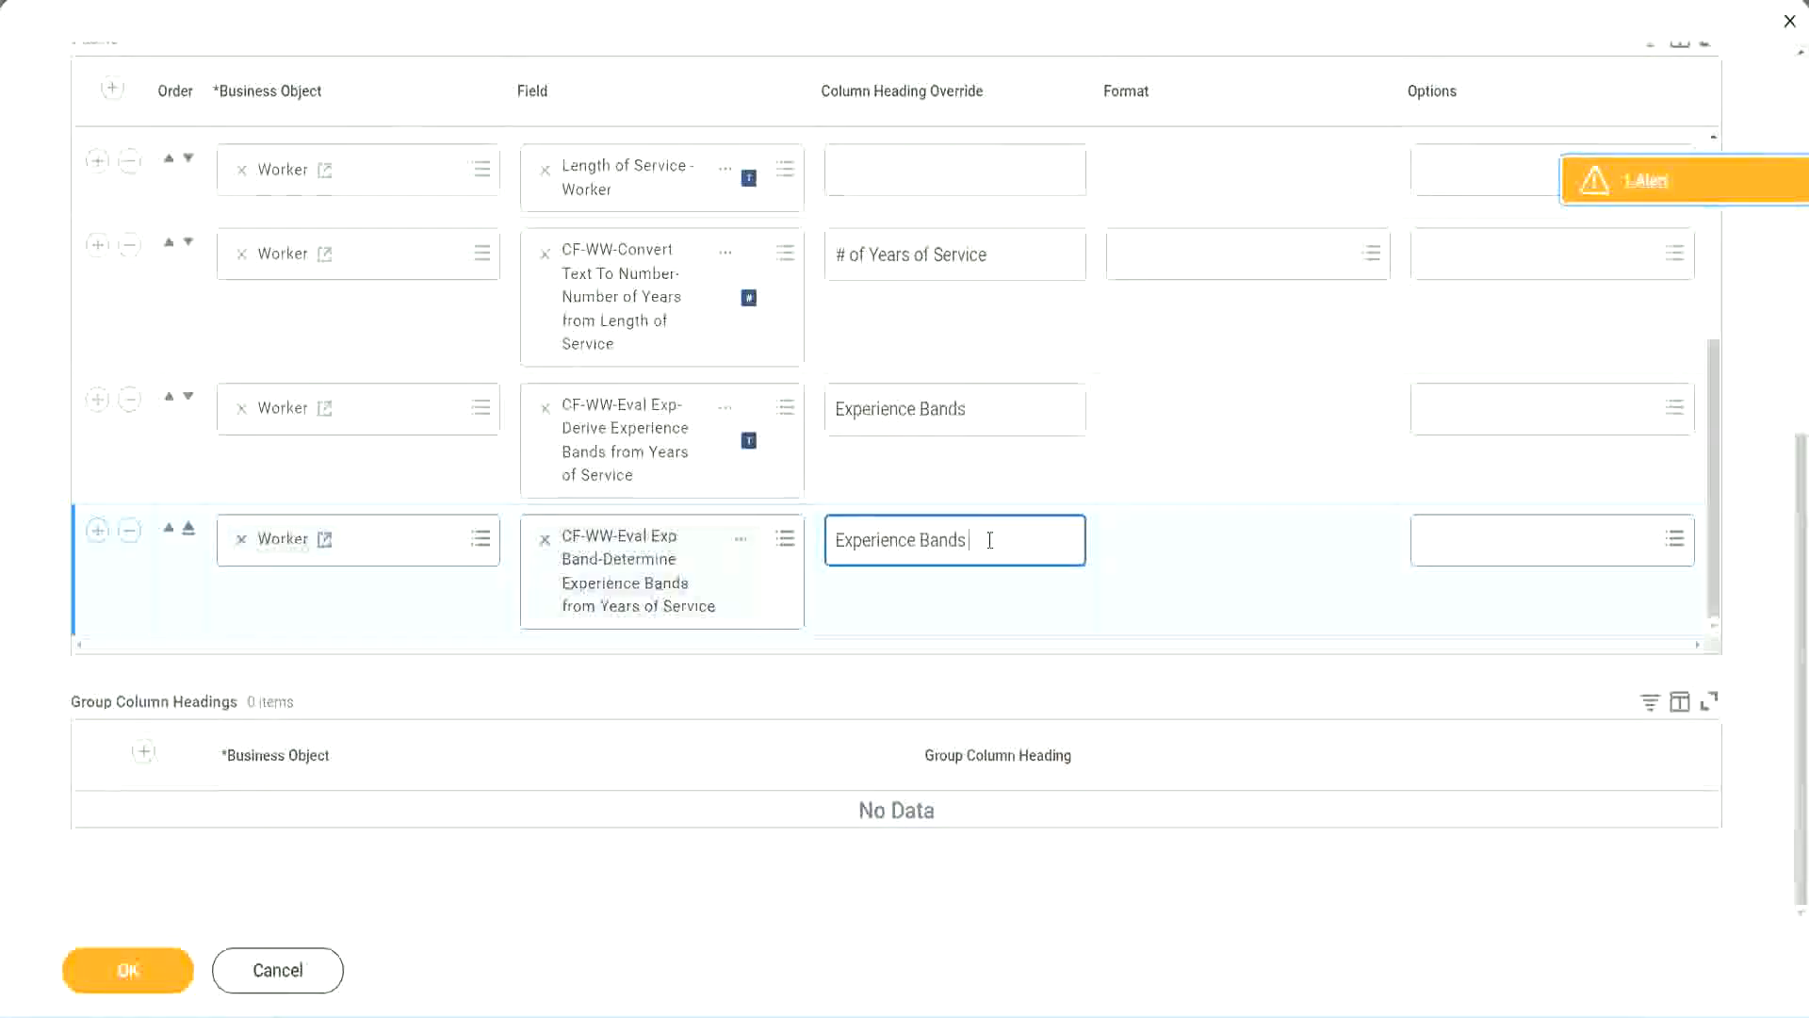
type("(Eval E")
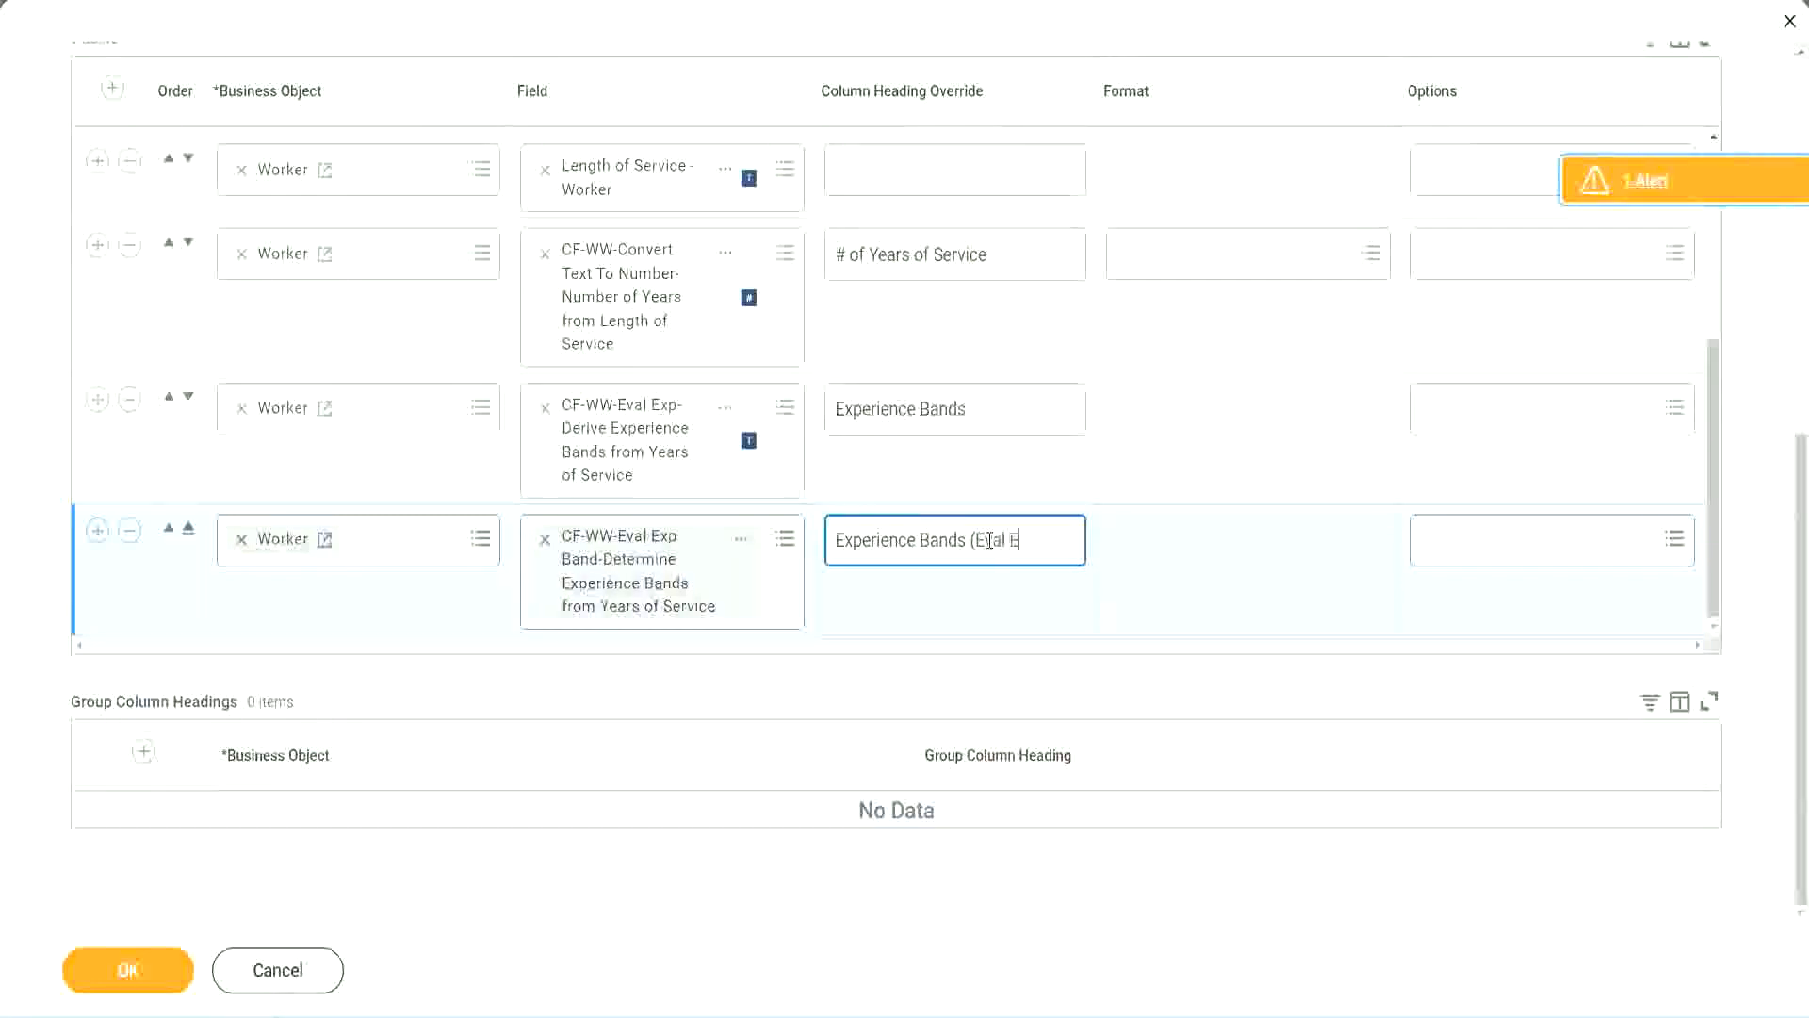
type("xp Bands)")
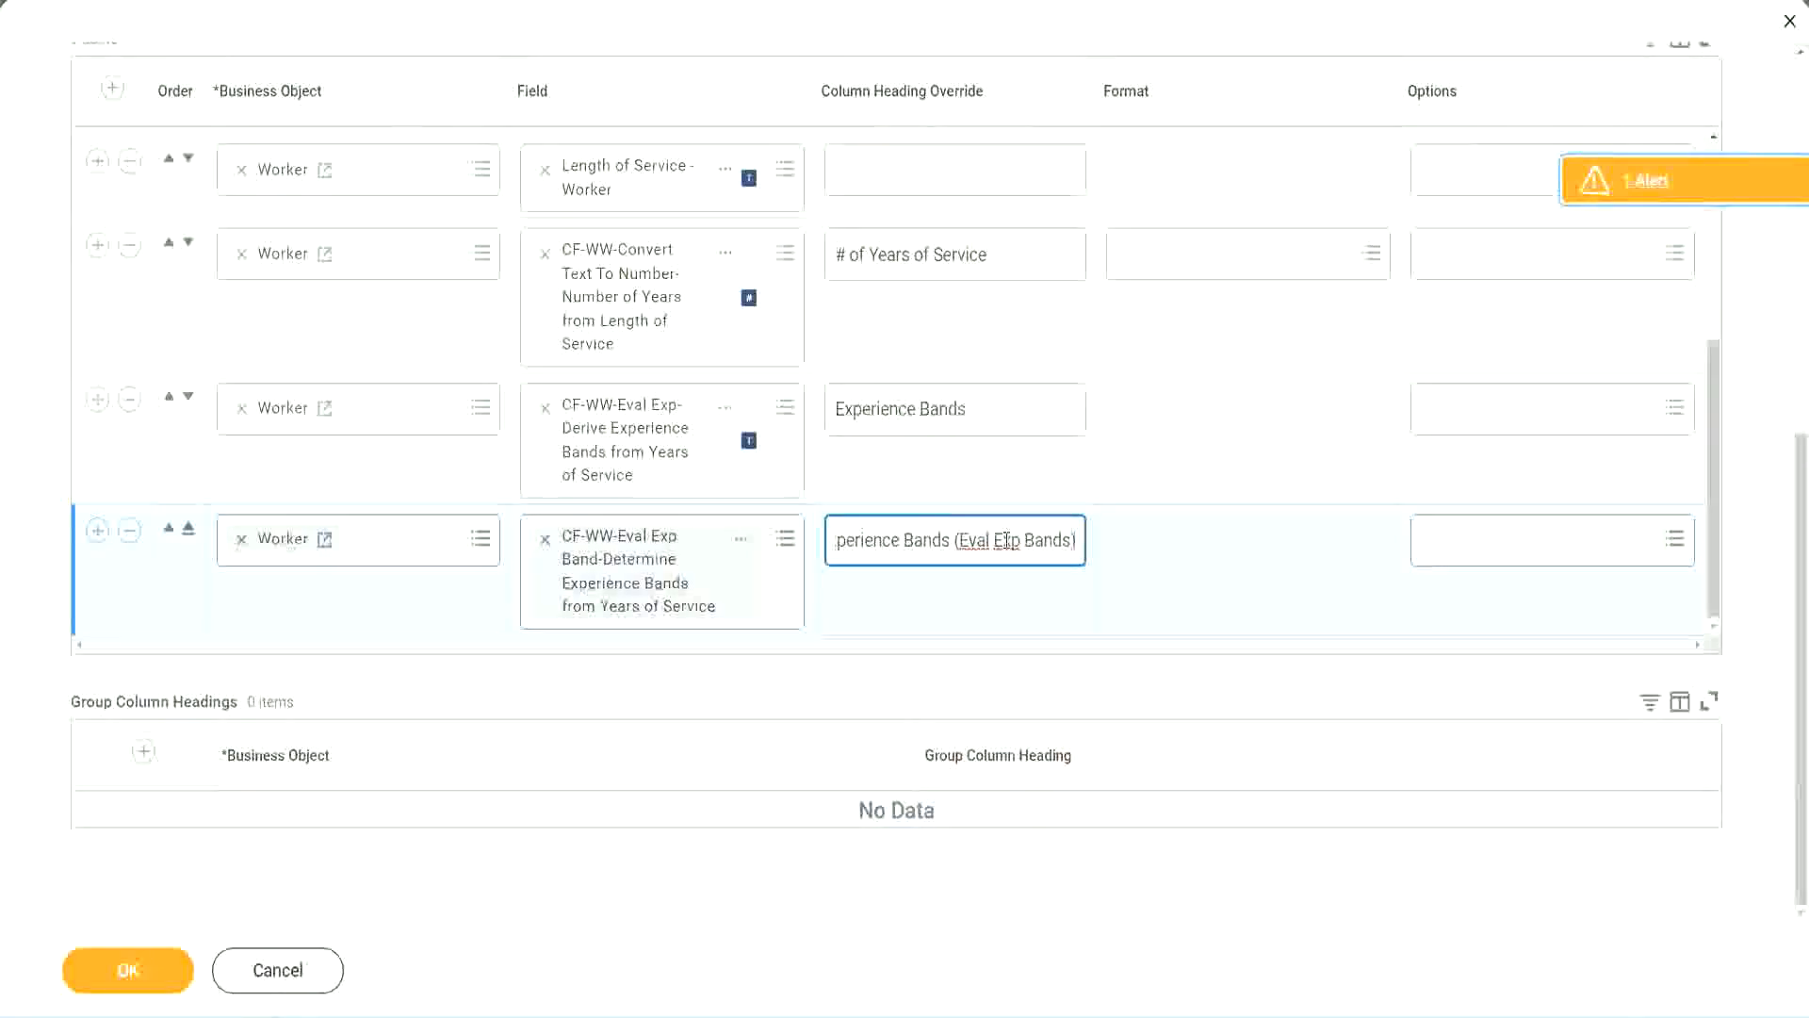
double_click(1008, 540)
left_click(1043, 530)
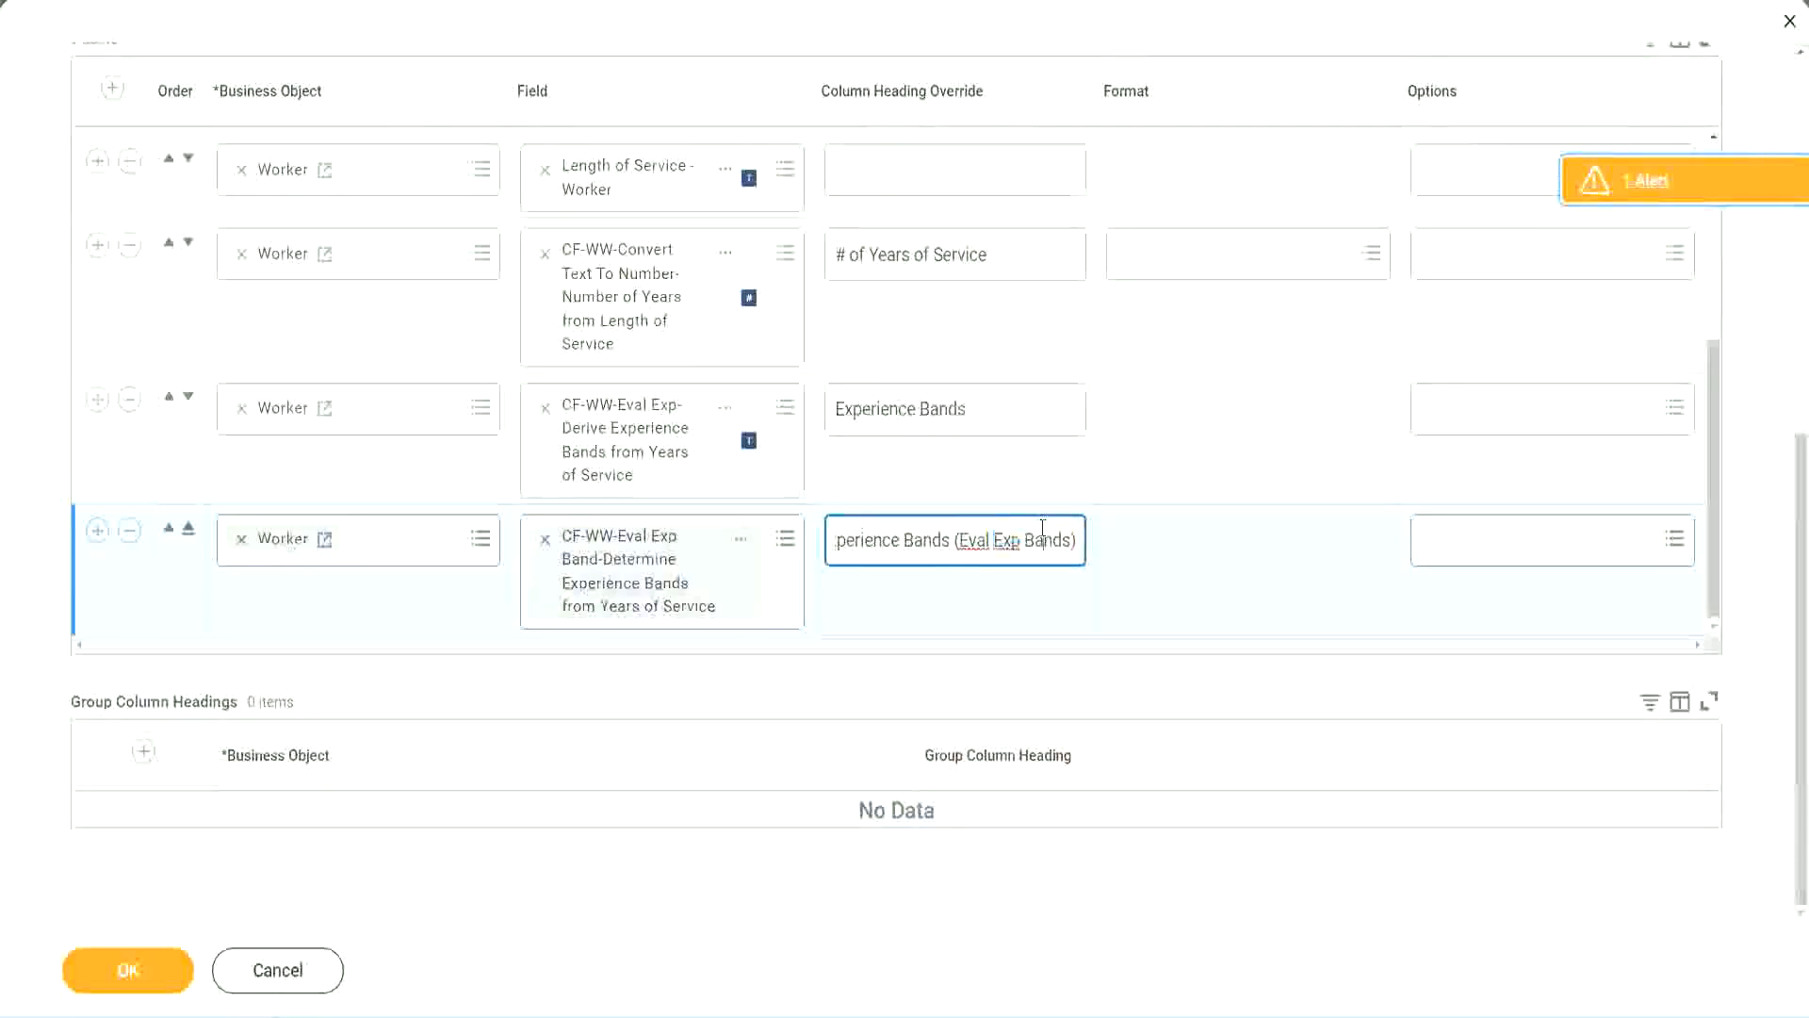
left_click(137, 976)
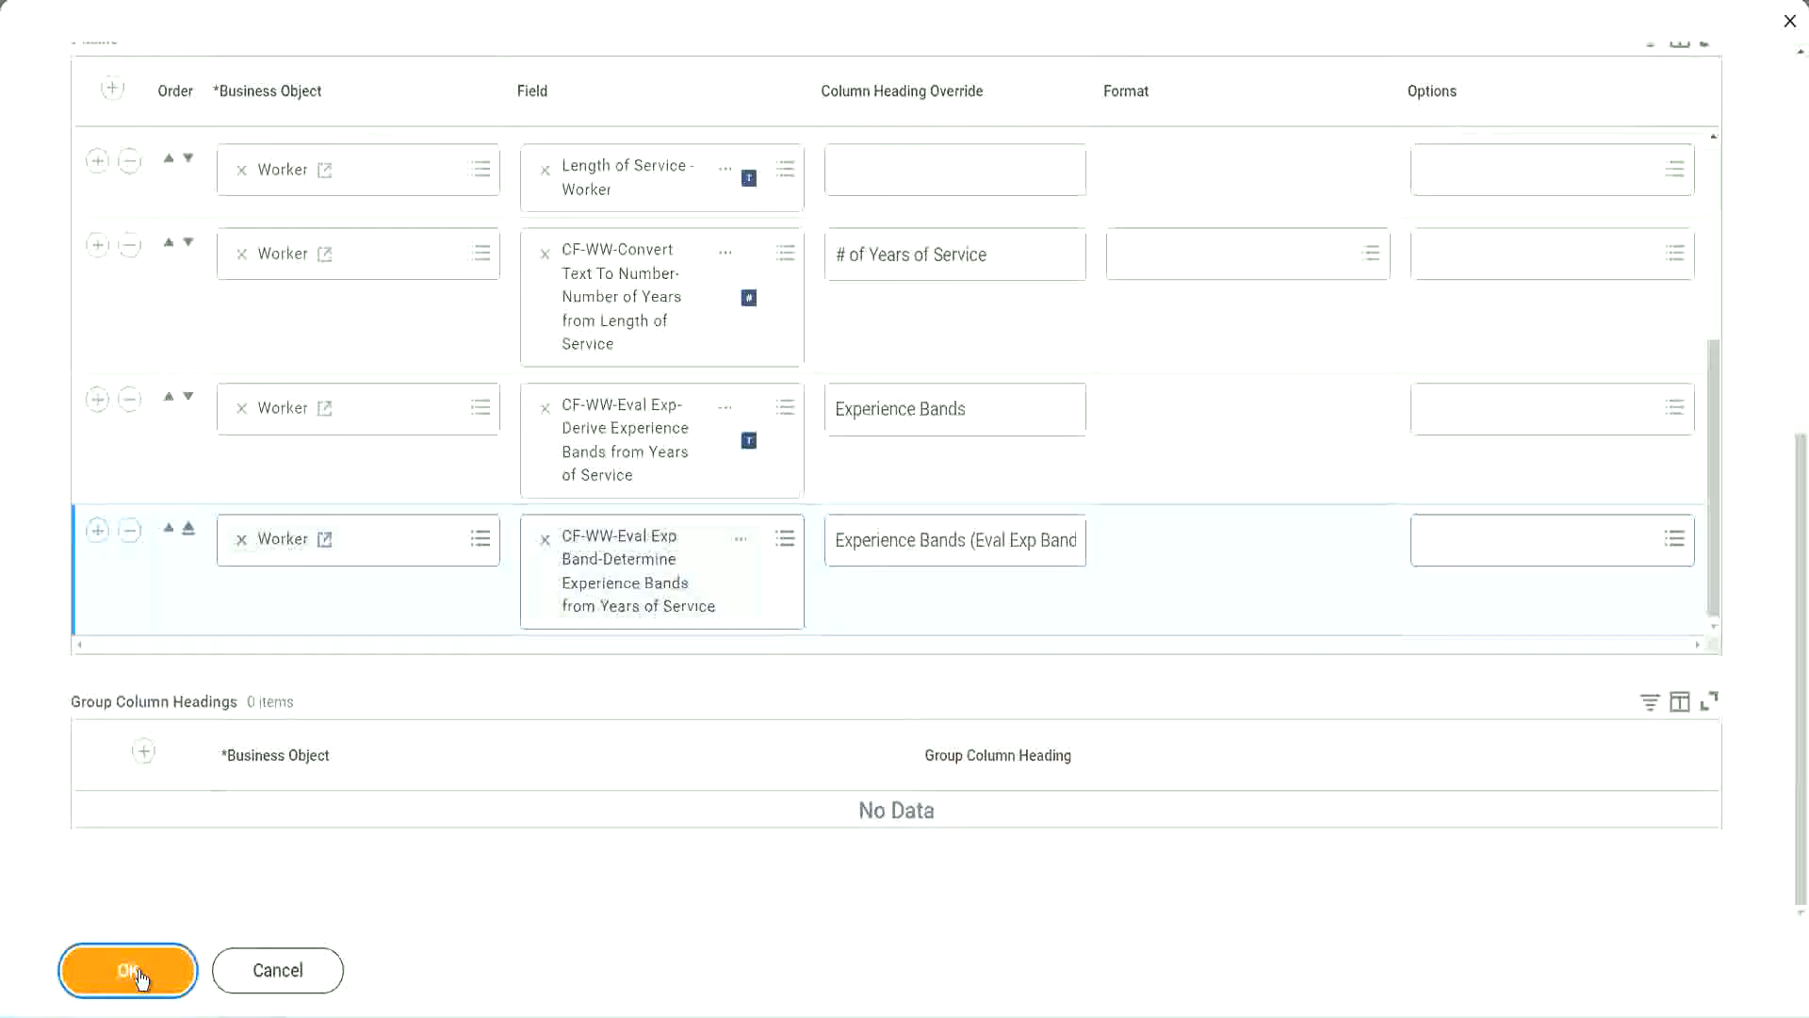